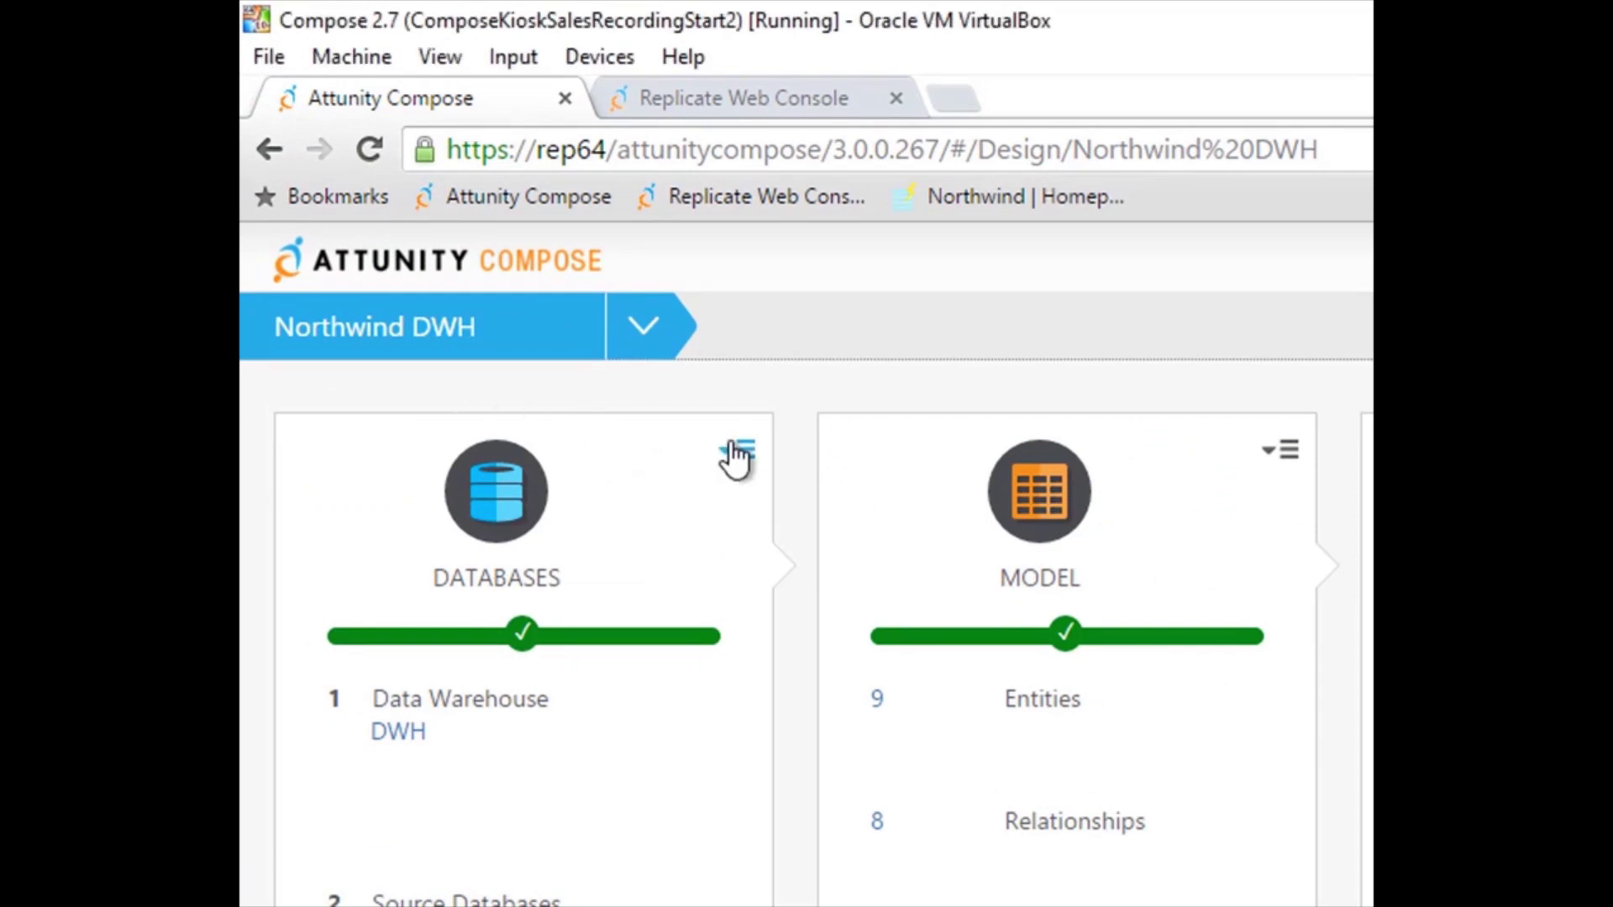
Step: Check Kiosk Source's settings for its Replicate task Kiosk To Kiosk Landing, then view that task in Replicate
{"action": "left_click", "coordinate": [739, 452]}
{"action": "left_click", "coordinate": [762, 508]}
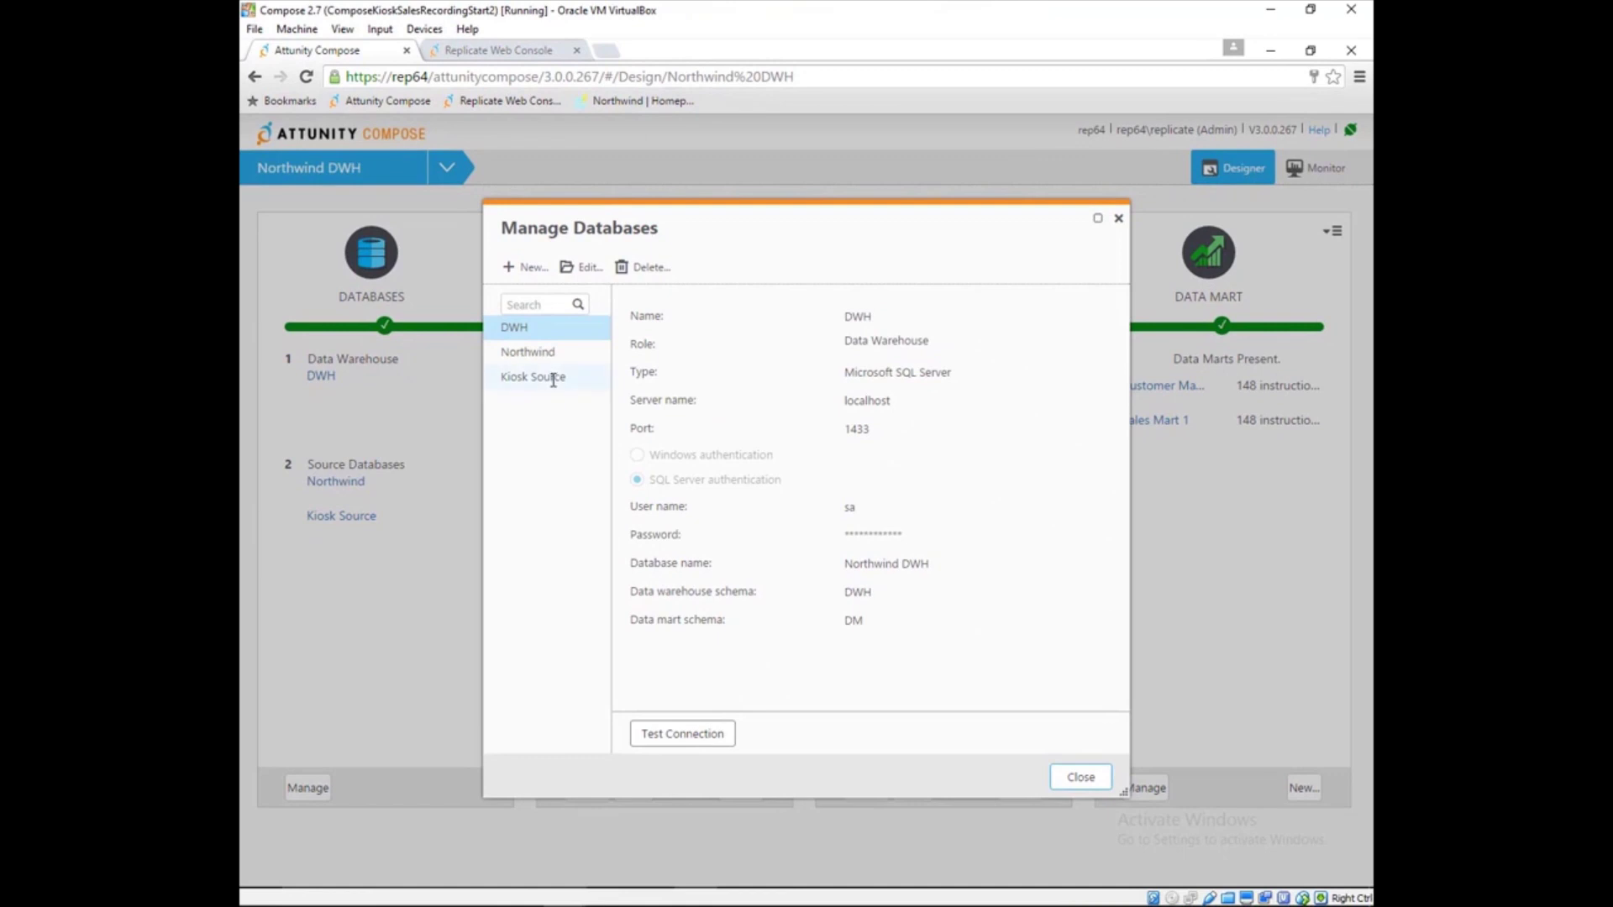
{"action": "left_click", "coordinate": [554, 379]}
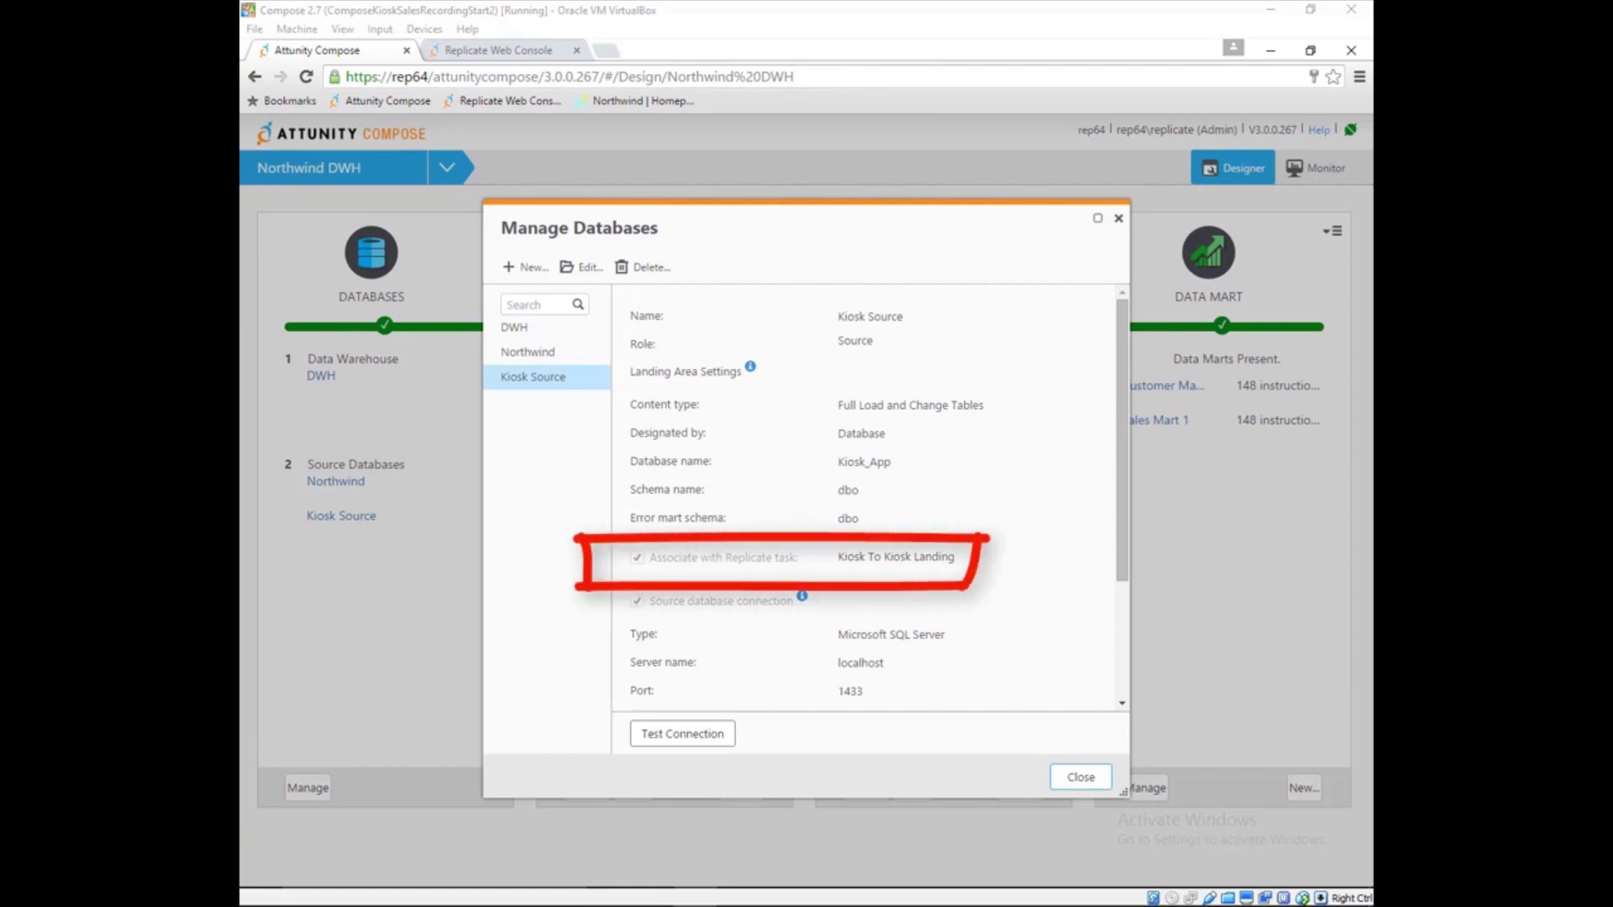
{"action": "left_click", "coordinate": [478, 50]}
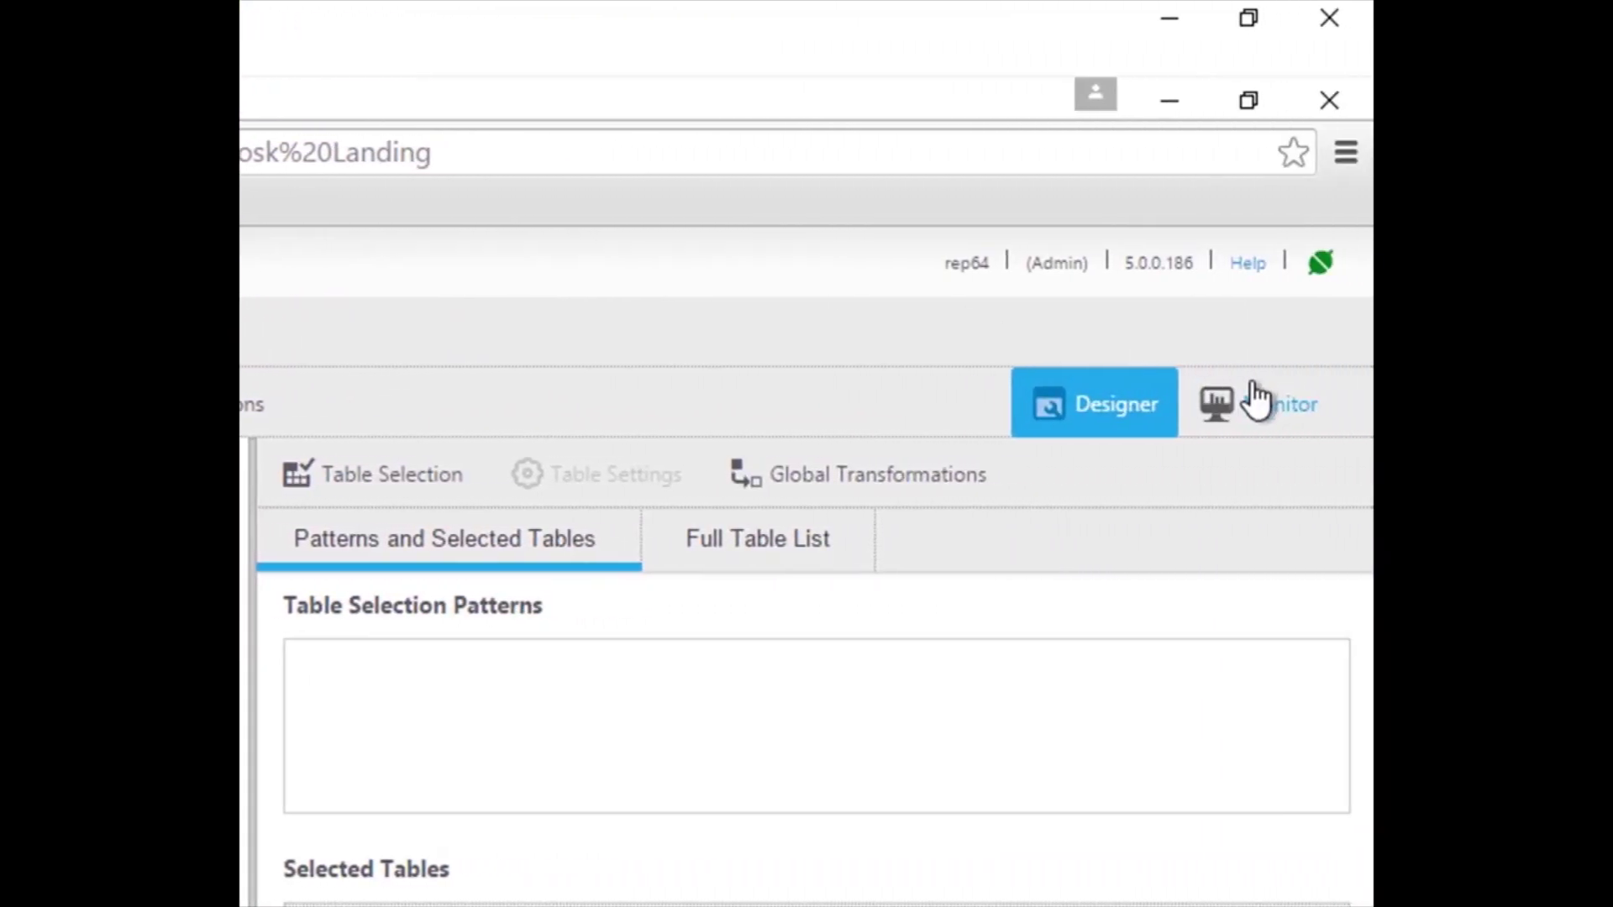
Step: Confirm the Kiosk task's full load is 100% complete with 419 Kiosk_Sales_TXN rows, then return to Compose
{"action": "left_click", "coordinate": [1257, 401]}
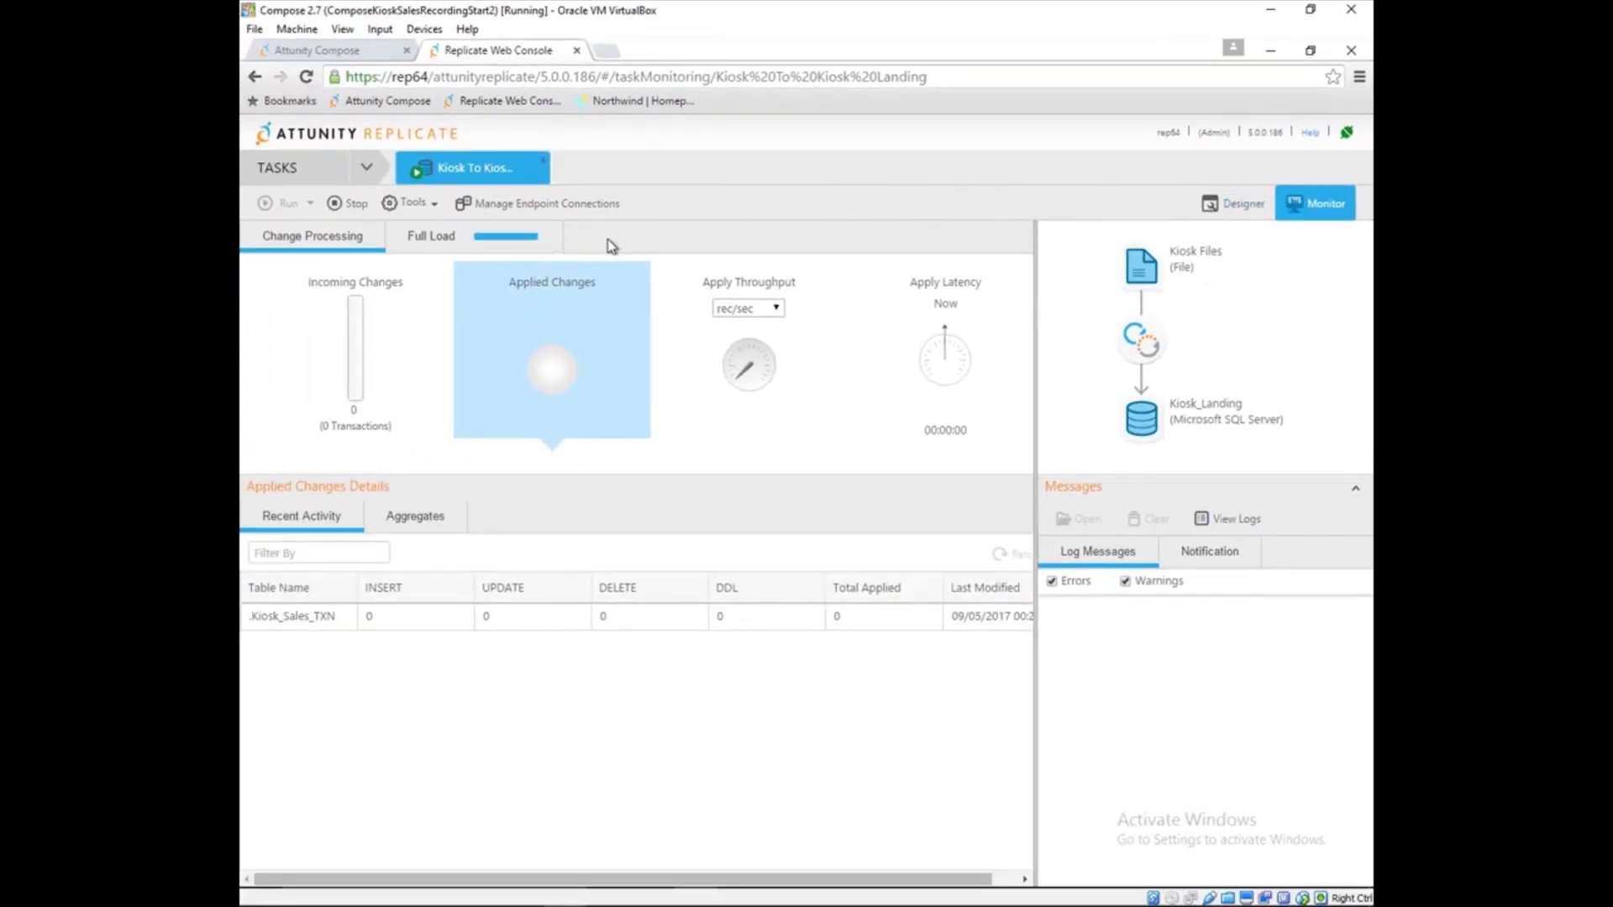
{"action": "left_click", "coordinate": [543, 250]}
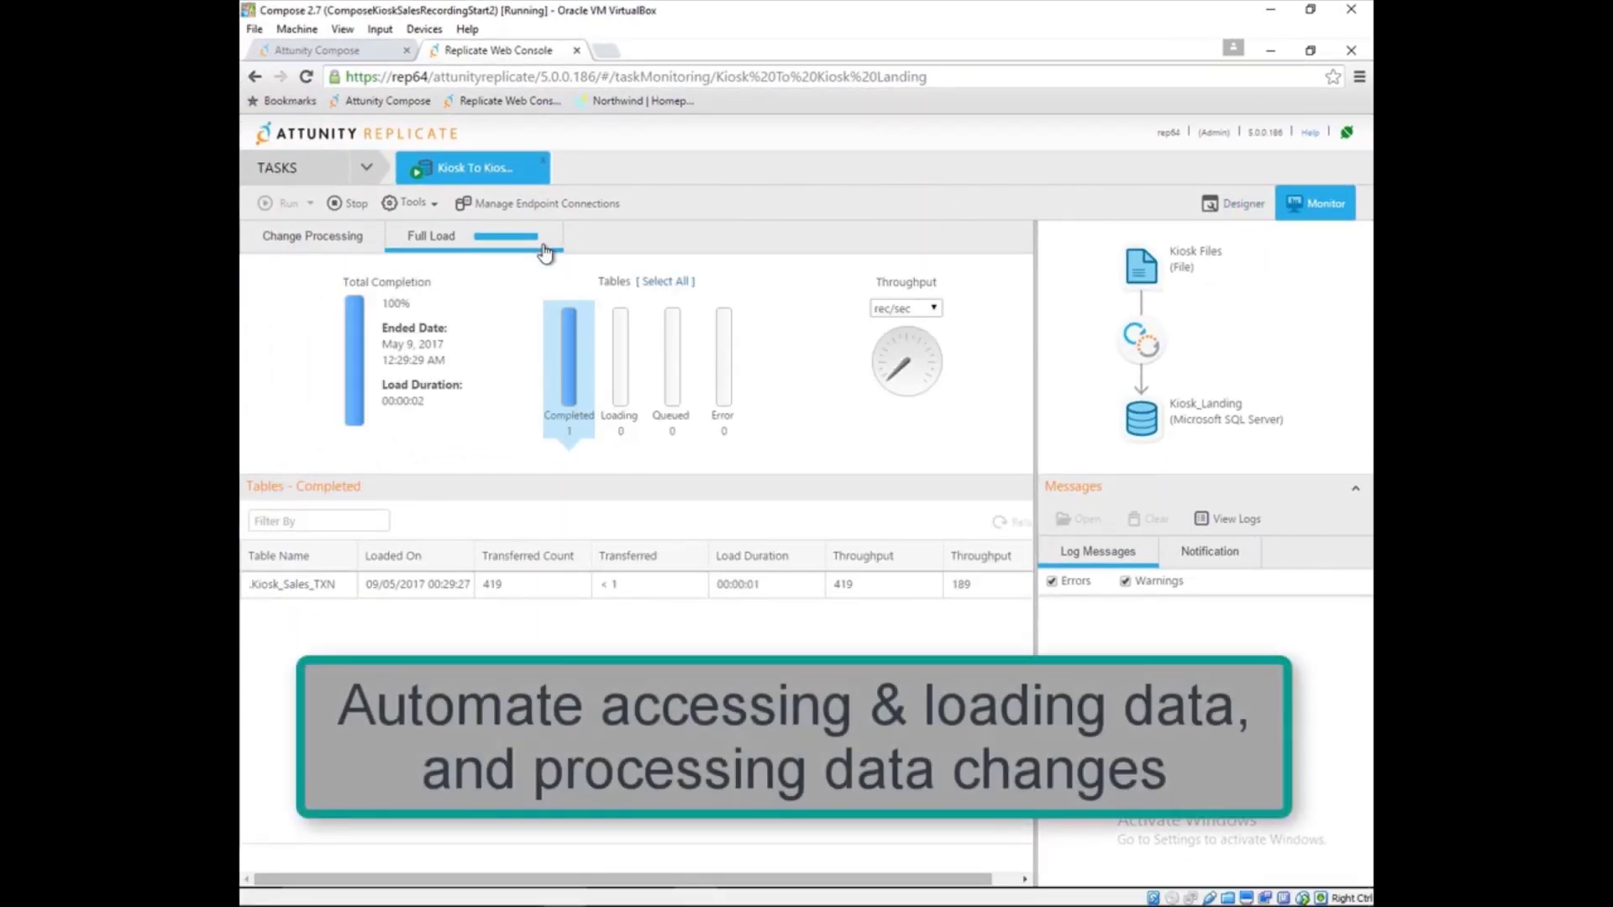
{"action": "left_click", "coordinate": [317, 50]}
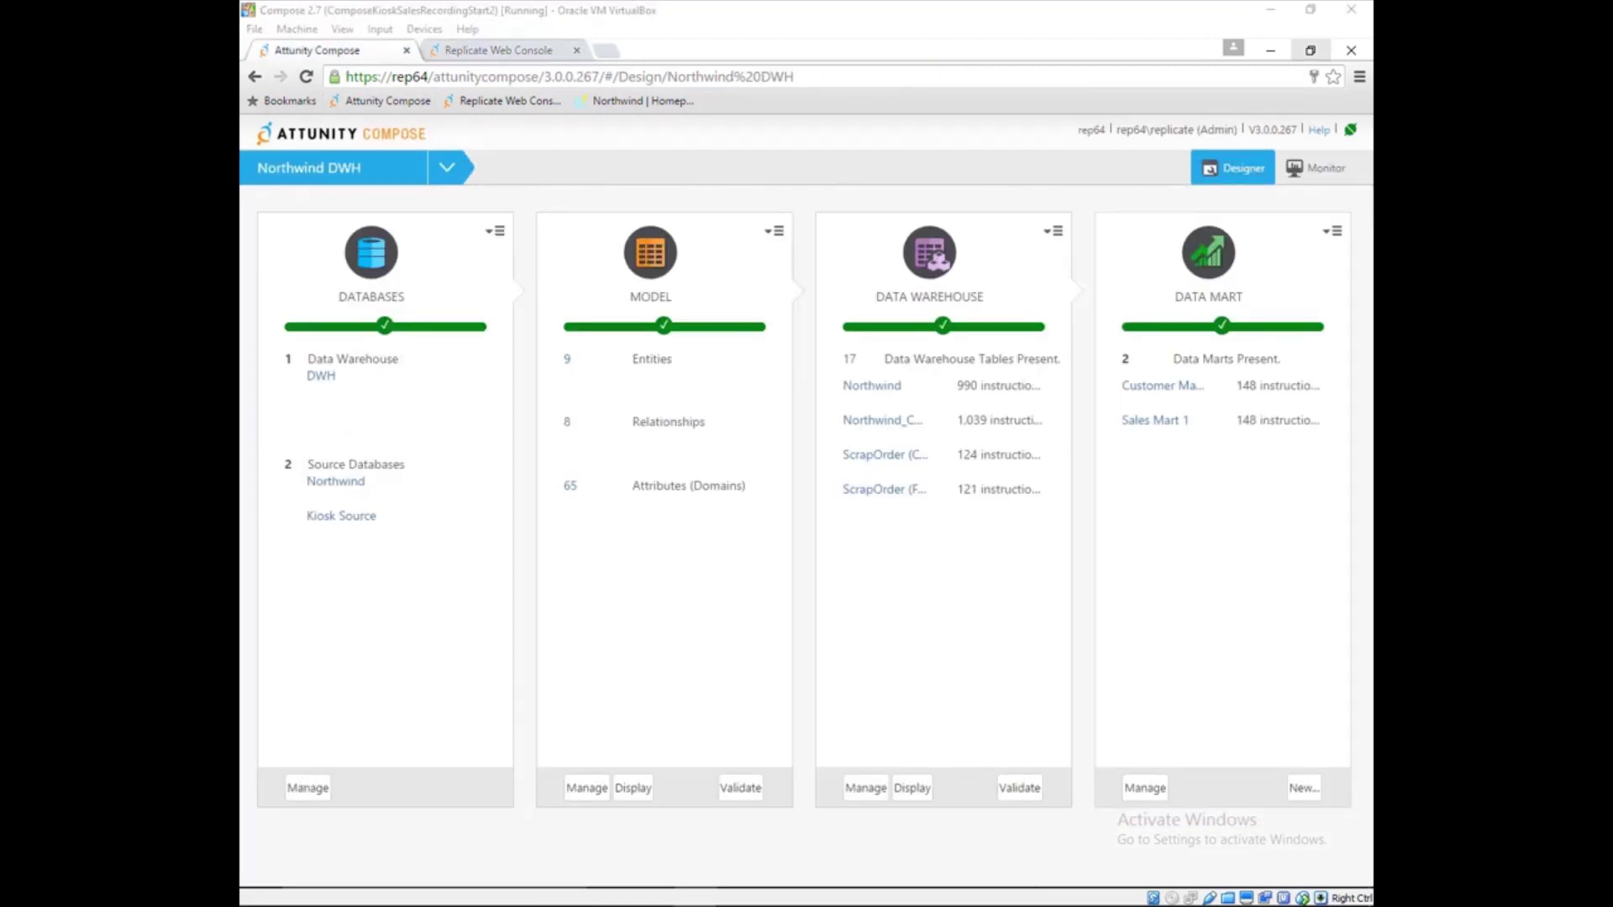
Step: Discover Kiosk Source and generate model entities from its Kiosk_Locations and Kiosk_Sales tables
{"action": "left_click", "coordinate": [769, 231]}
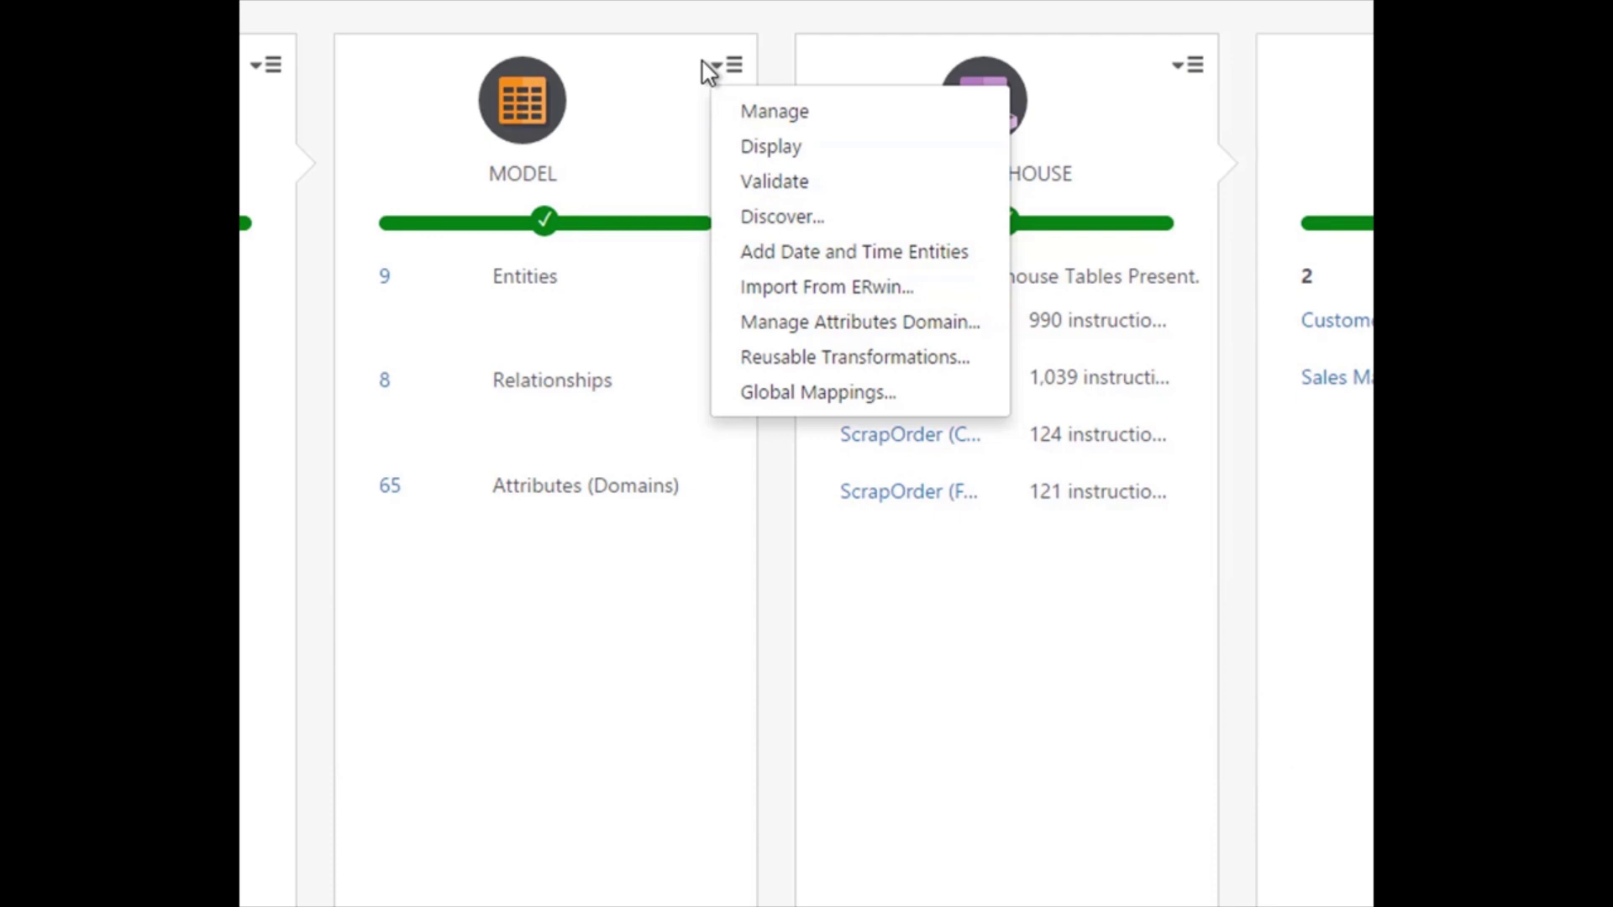
{"action": "left_click", "coordinate": [753, 217]}
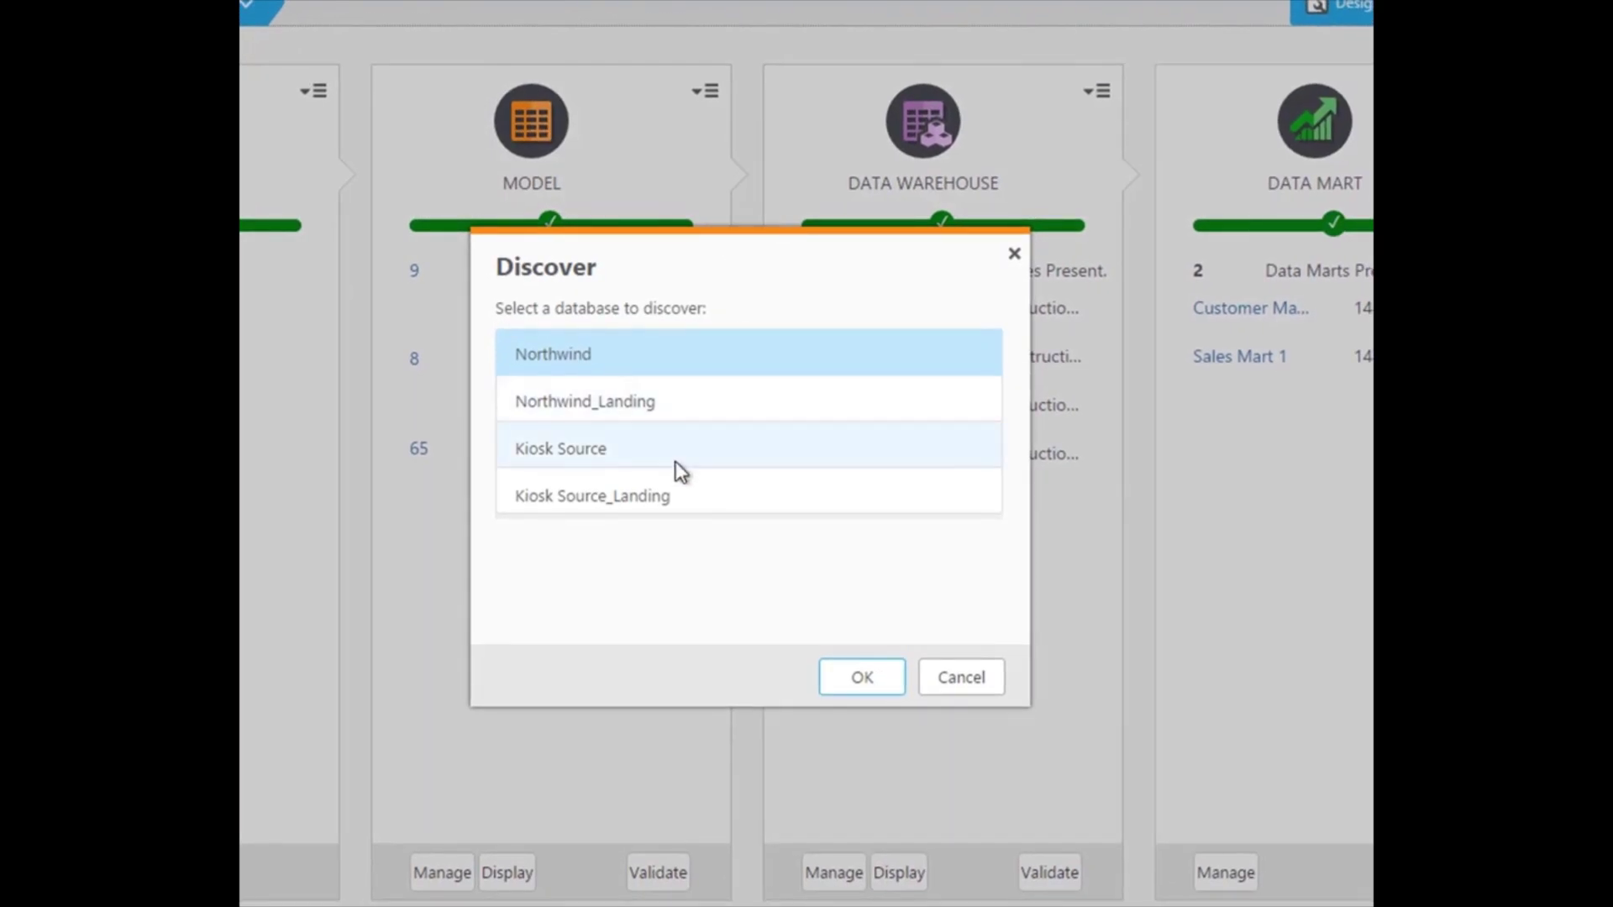
{"action": "left_click", "coordinate": [680, 470]}
{"action": "left_click", "coordinate": [857, 679]}
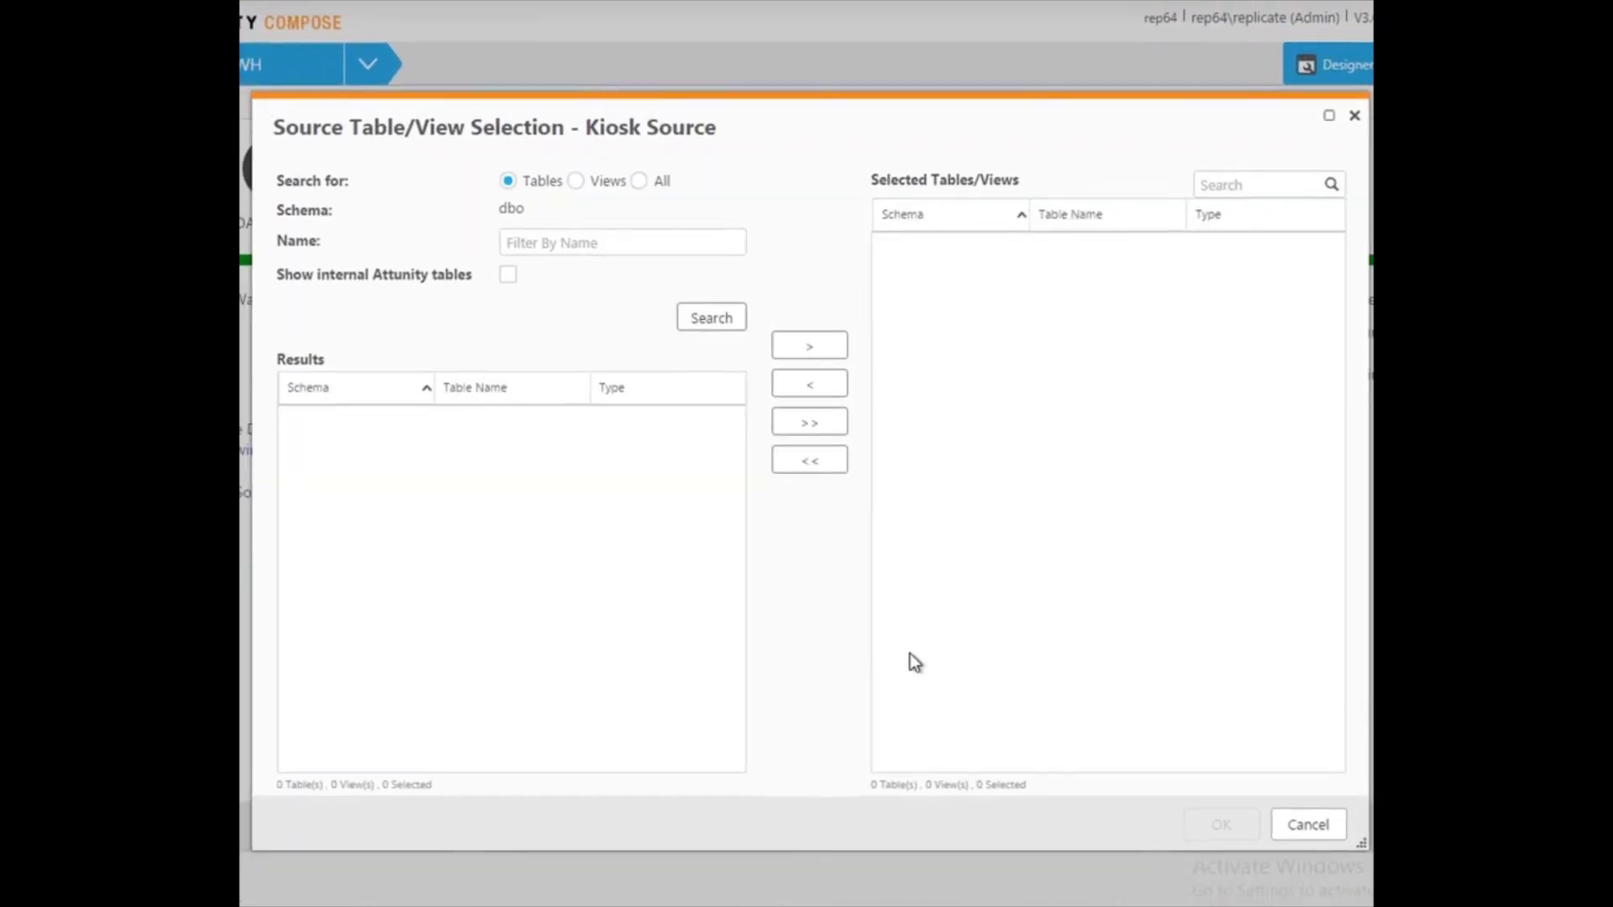
{"action": "left_click", "coordinate": [718, 329]}
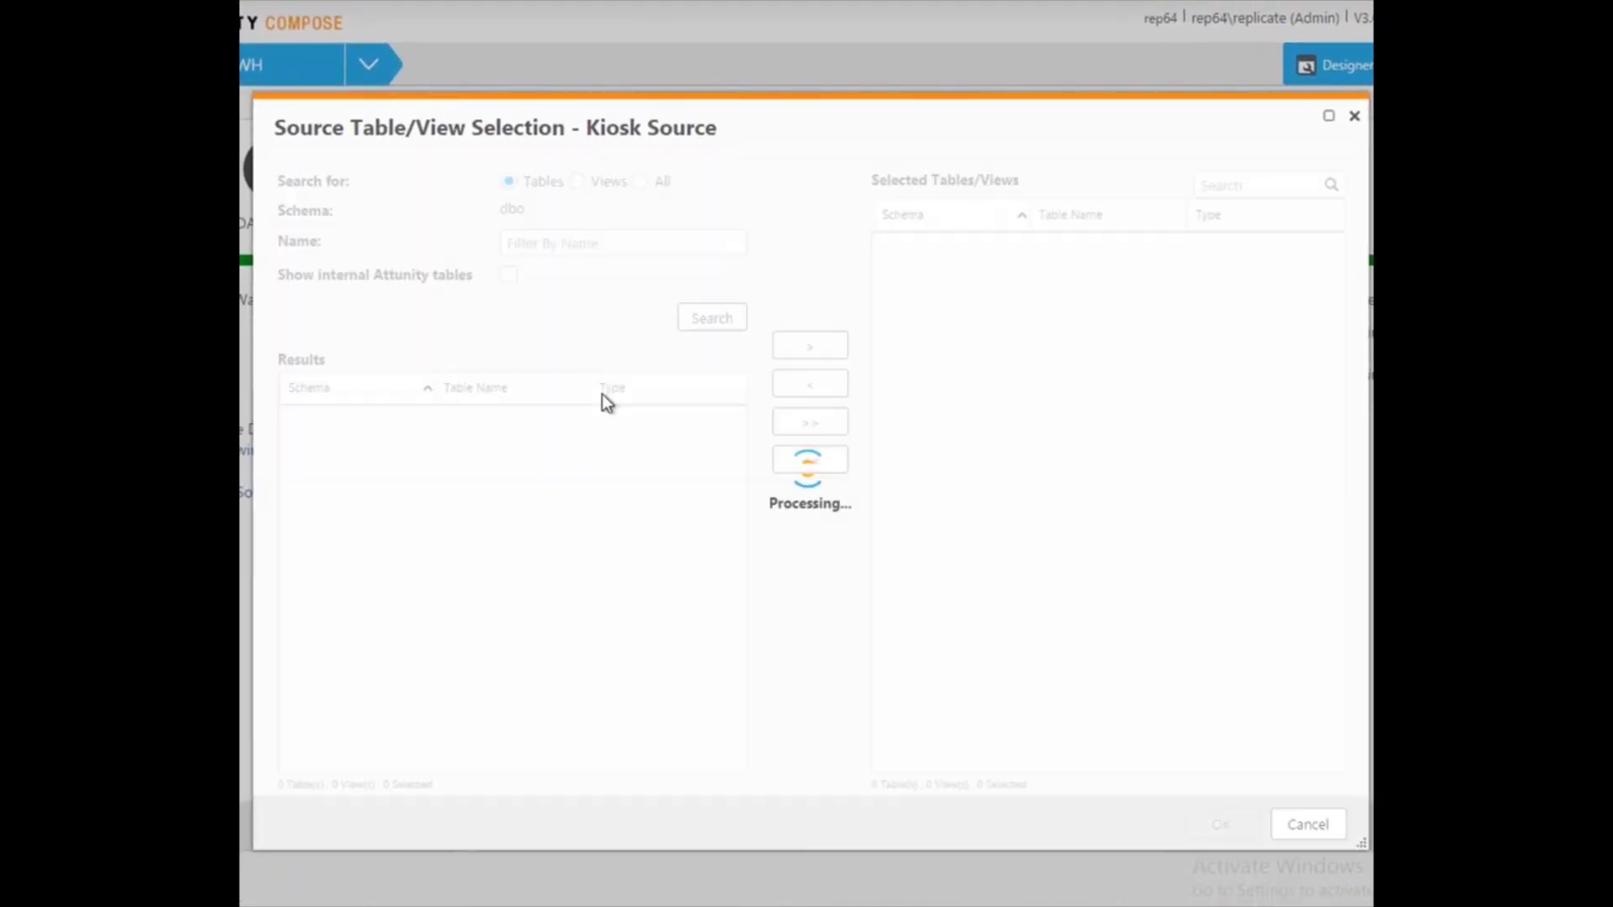
{"action": "left_click", "coordinate": [416, 435]}
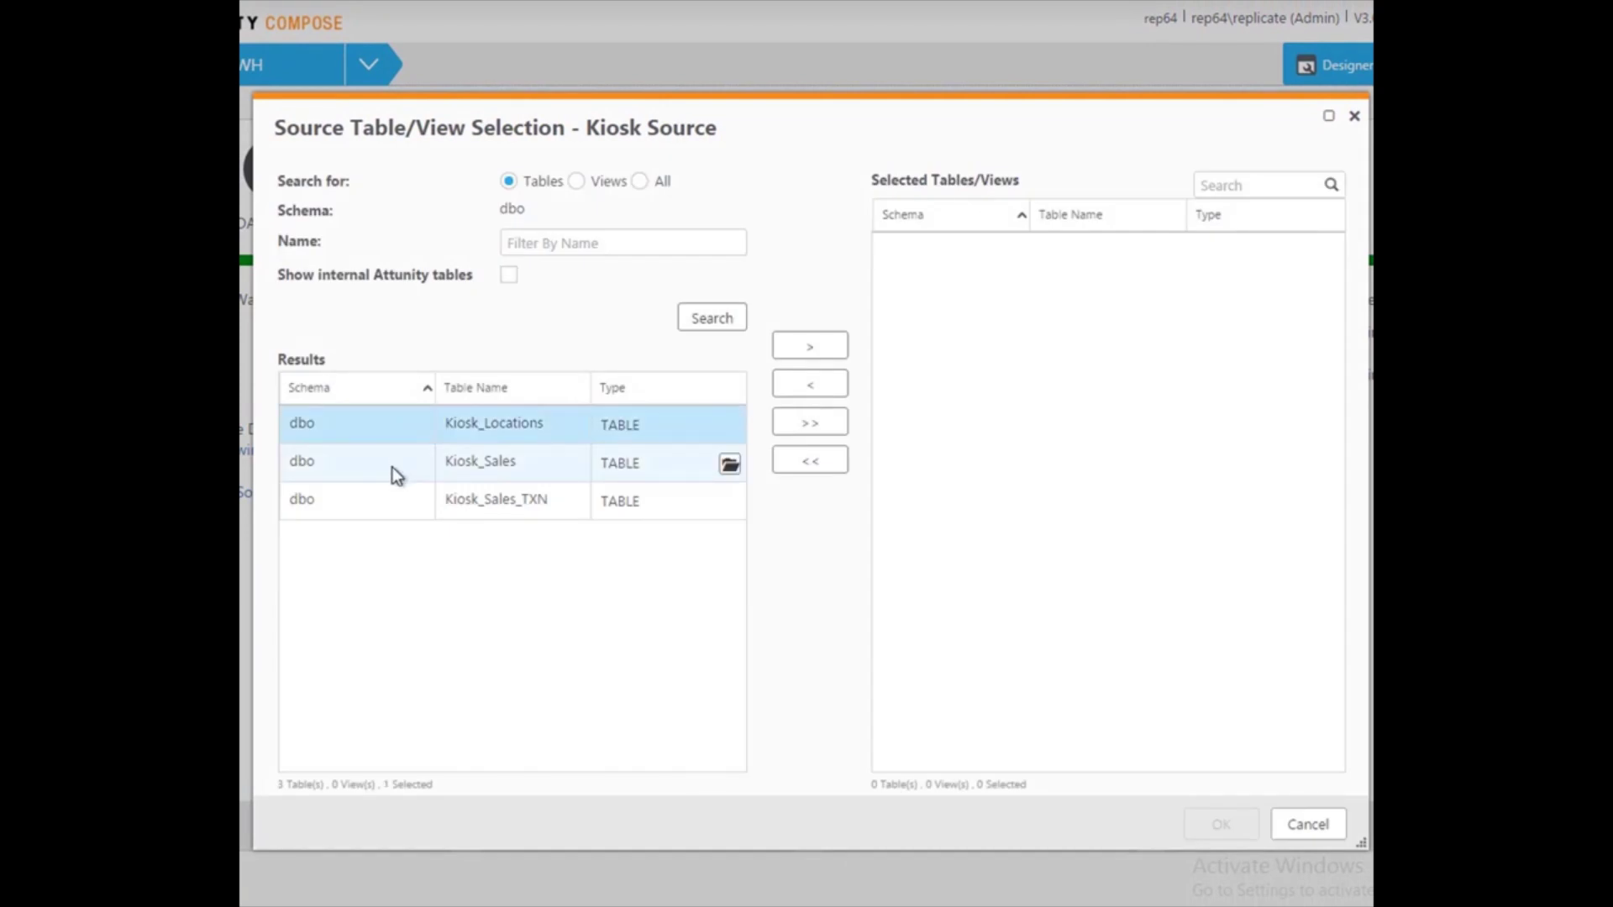
{"action": "left_click", "coordinate": [391, 467], "text": "ctrl"}
{"action": "left_click", "coordinate": [834, 349]}
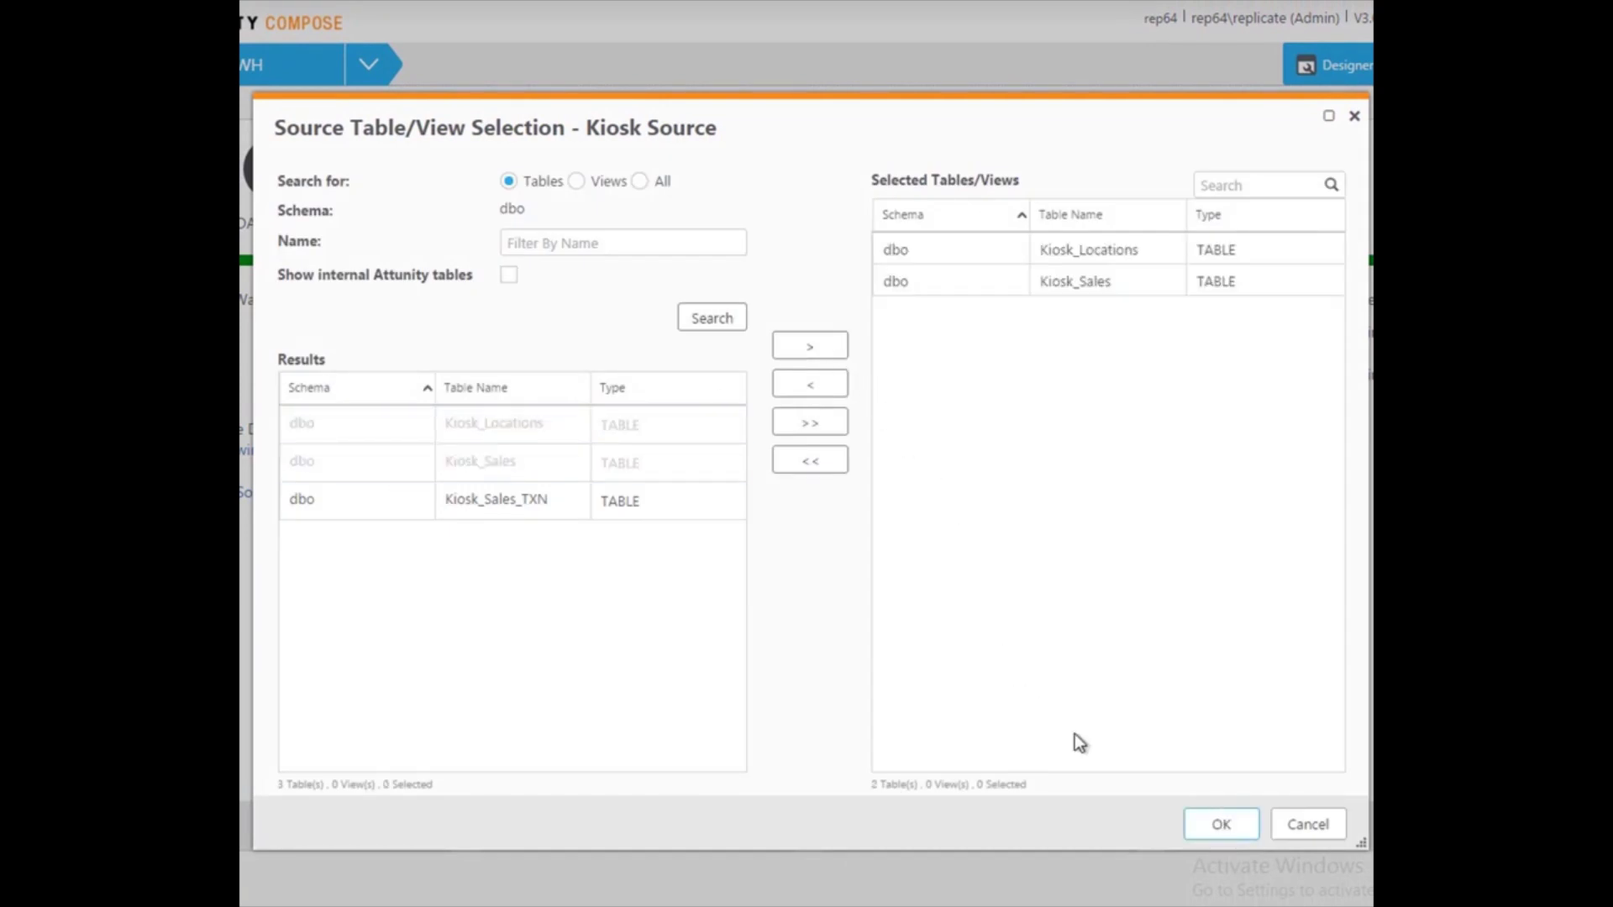
{"action": "left_click", "coordinate": [1209, 827]}
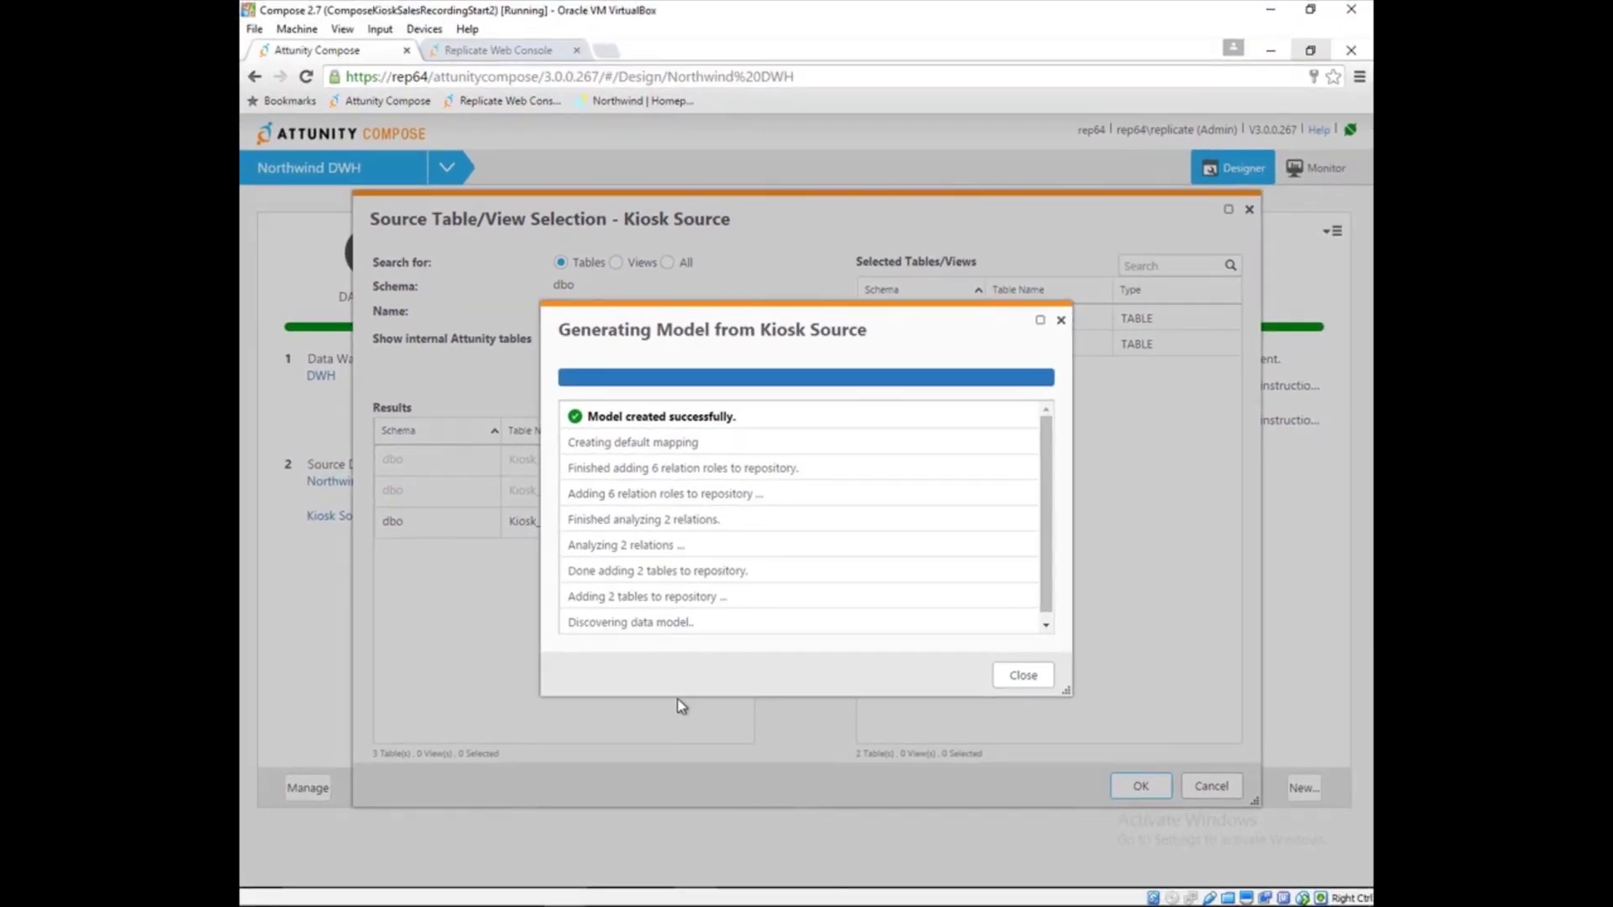
{"action": "left_click", "coordinate": [1031, 682]}
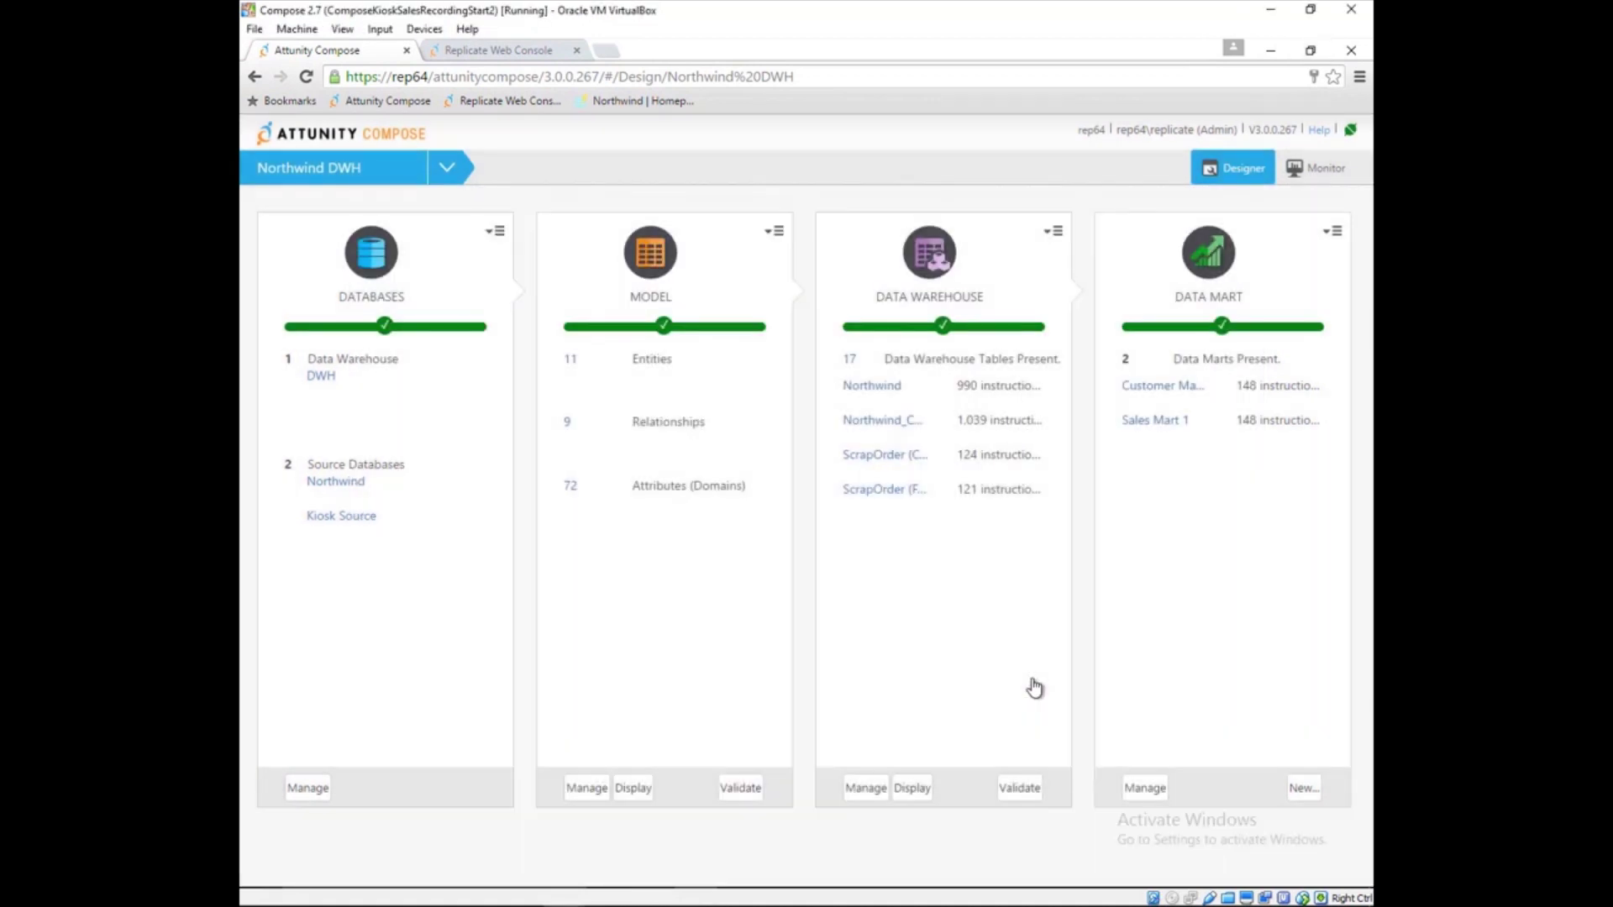
Step: Relate Kiosk_Sales to products with Type 1 history, mapping ProductID to the existing Product_ID attribute
{"action": "left_click", "coordinate": [644, 794]}
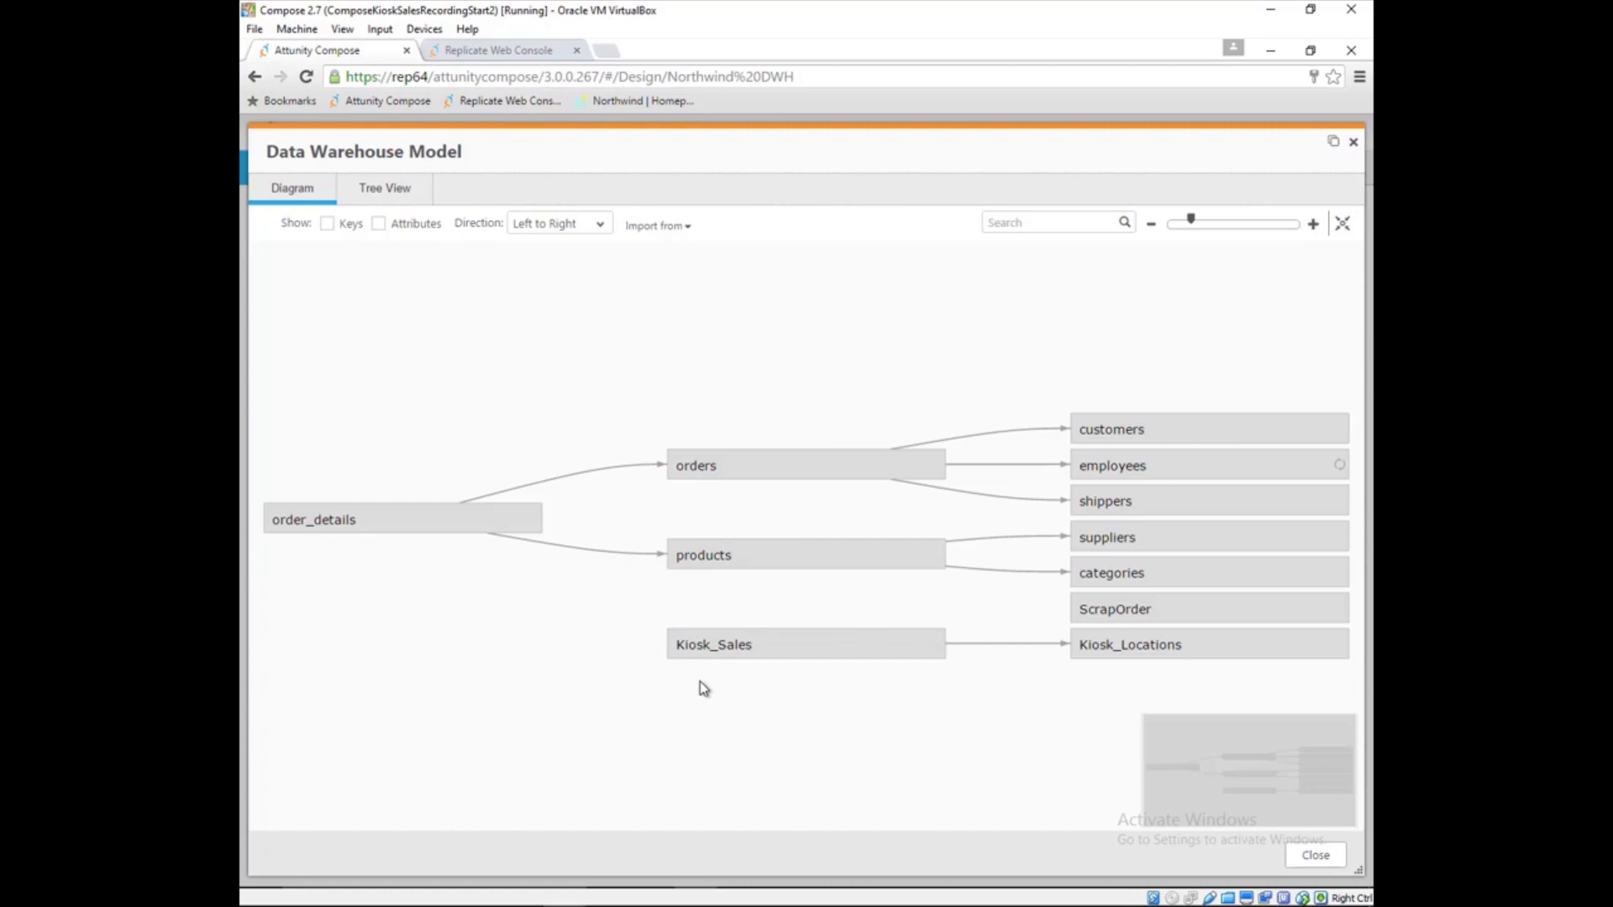
{"action": "left_click_drag", "start_coordinate": [768, 552], "coordinate": [760, 648]}
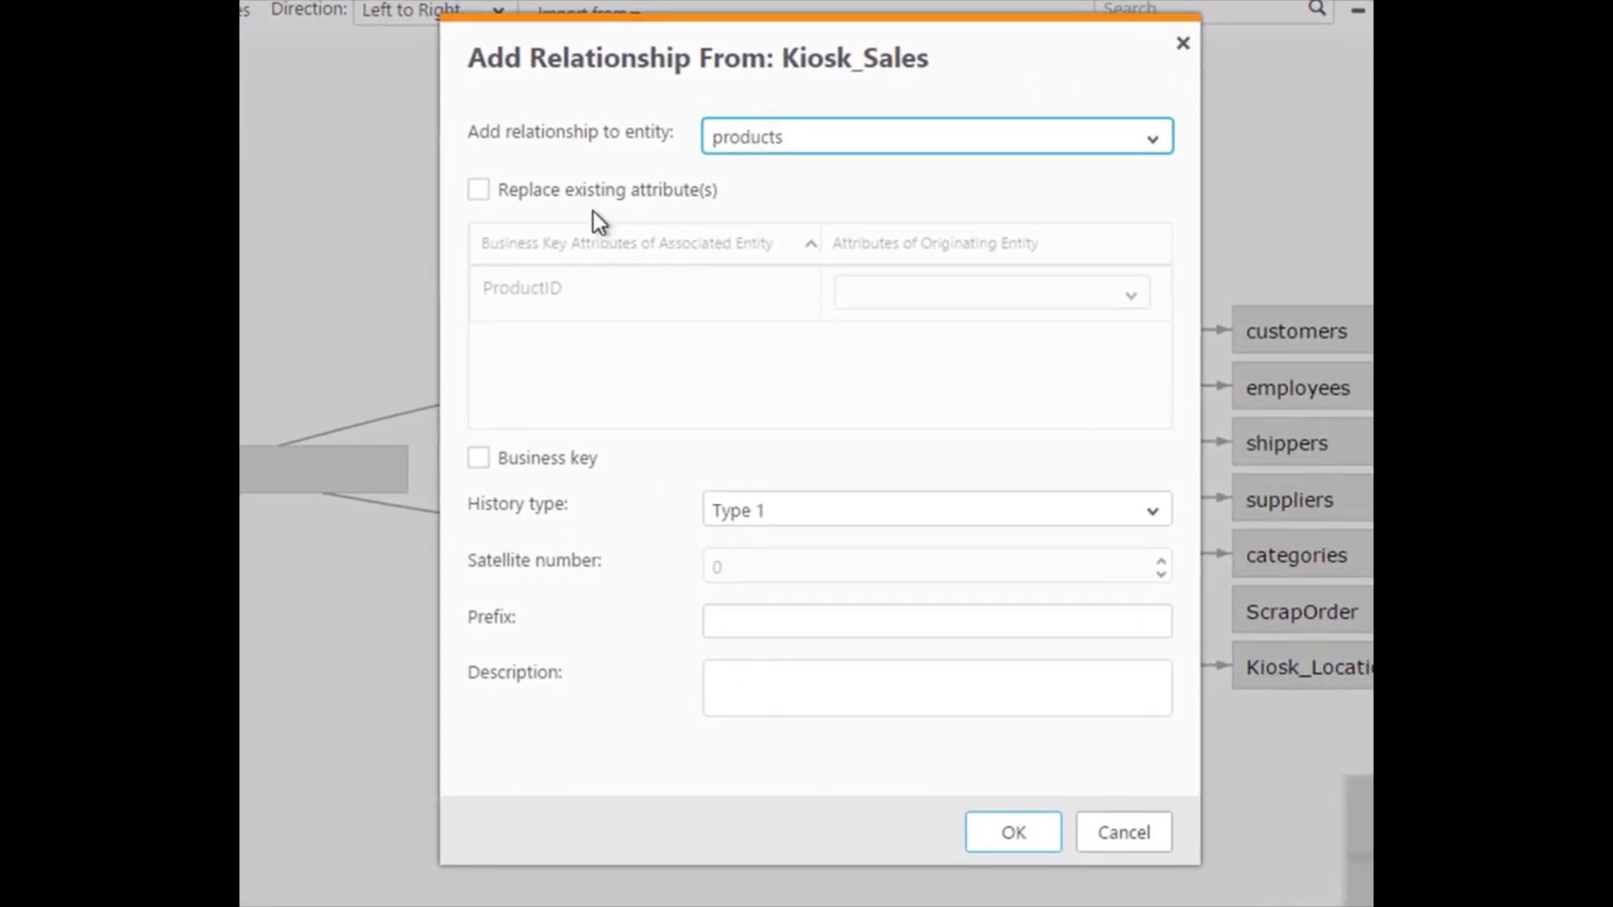
{"action": "left_click", "coordinate": [593, 190]}
{"action": "left_click", "coordinate": [1131, 294]}
{"action": "left_click", "coordinate": [1130, 295]}
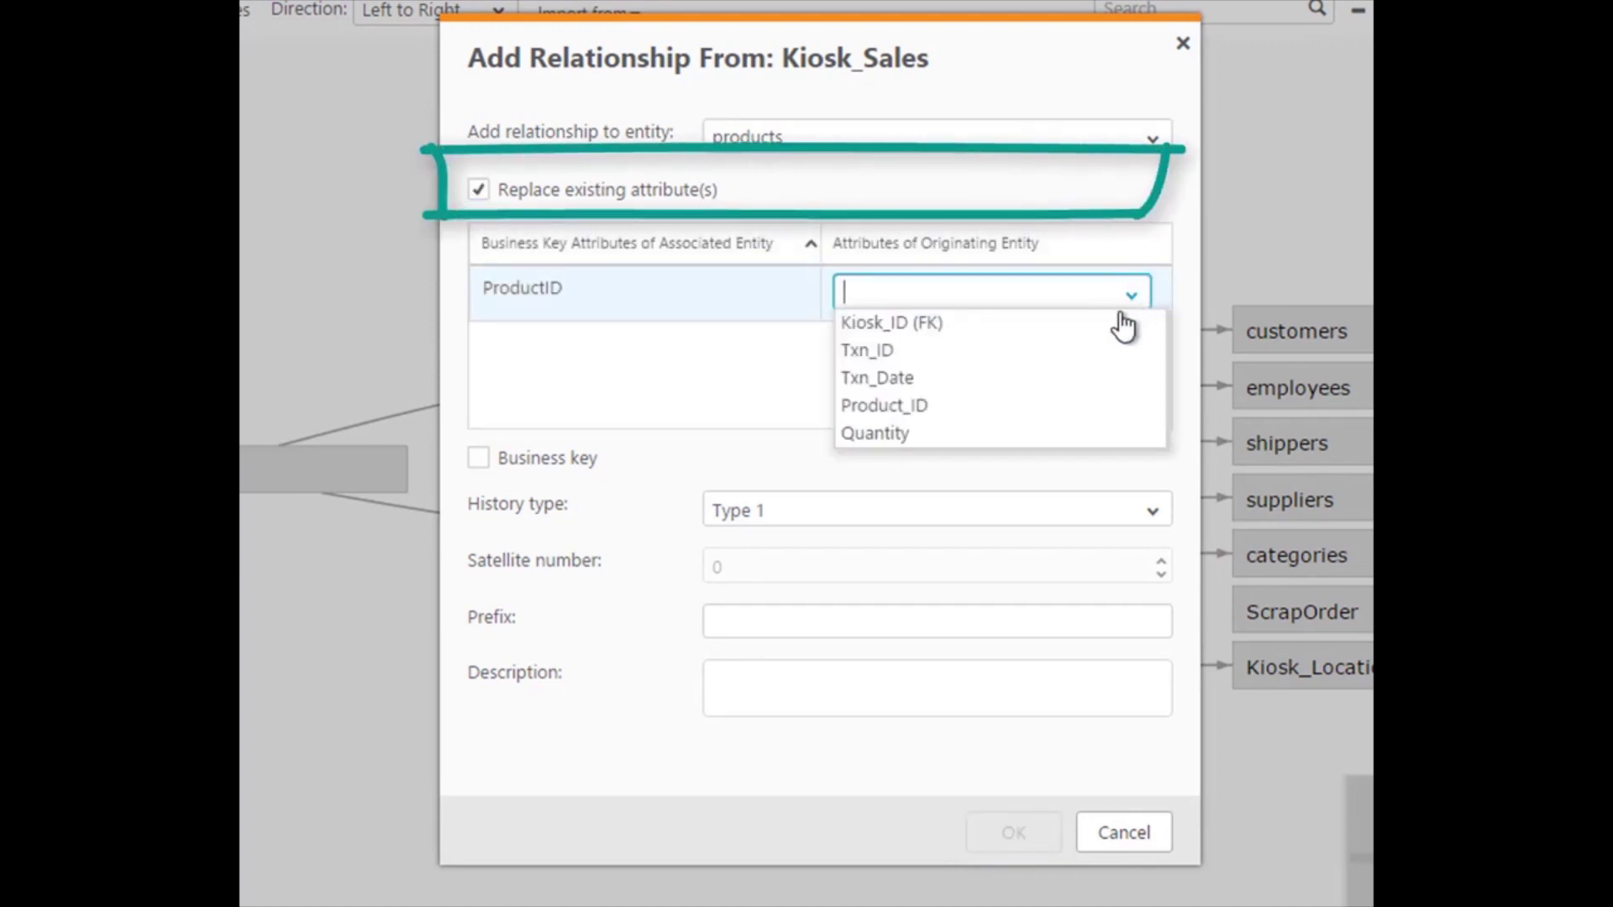
{"action": "left_click", "coordinate": [1068, 411]}
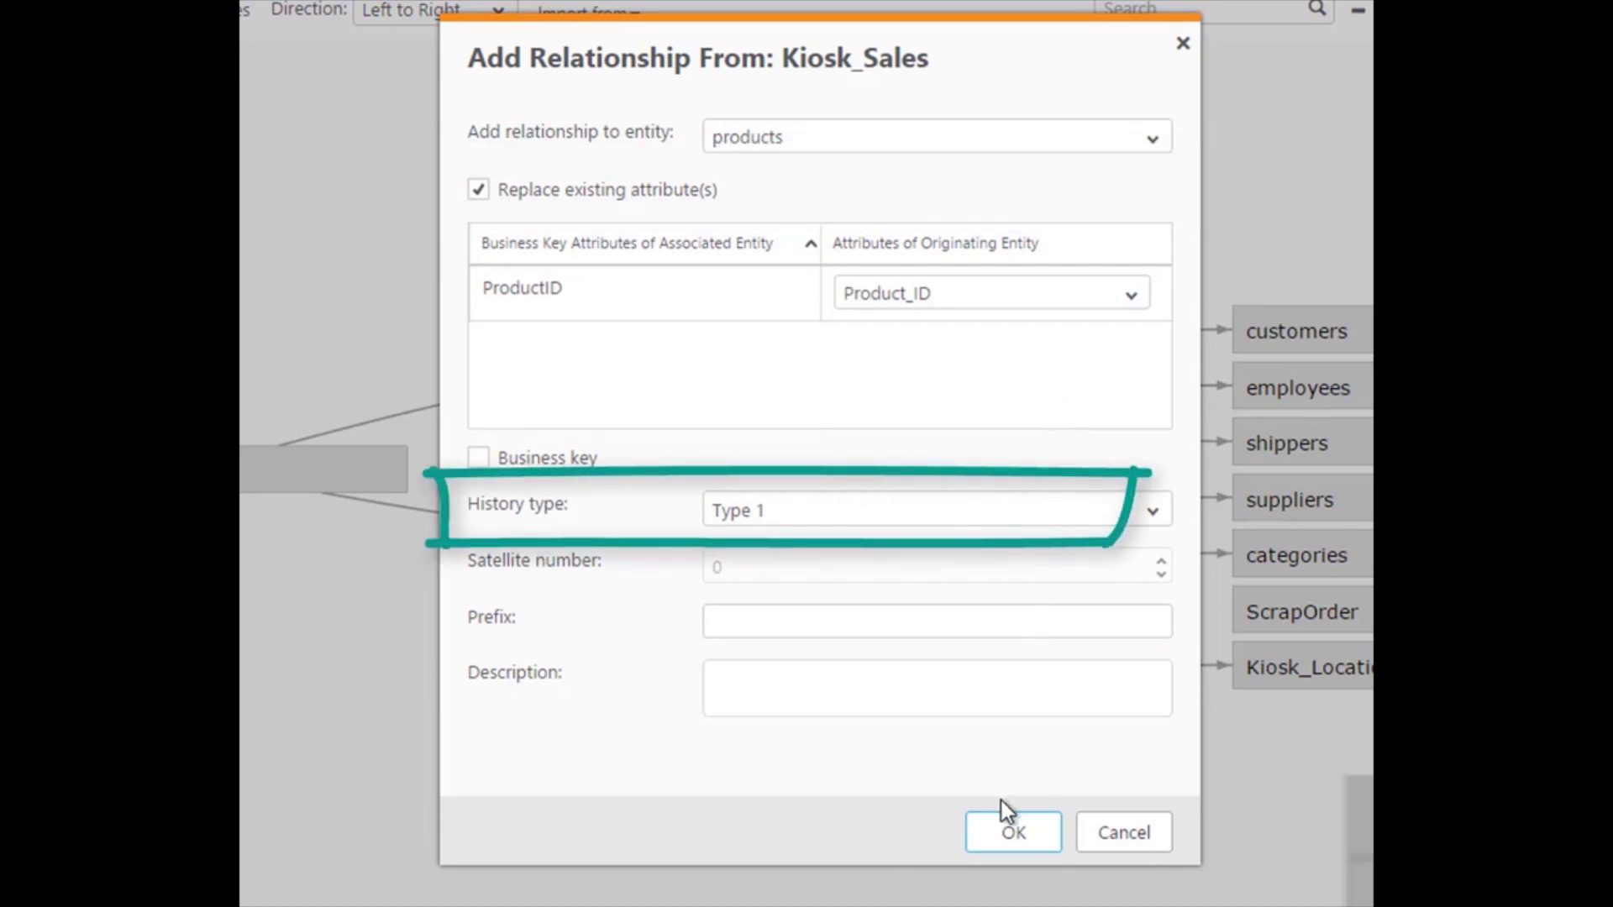
{"action": "left_click", "coordinate": [999, 831]}
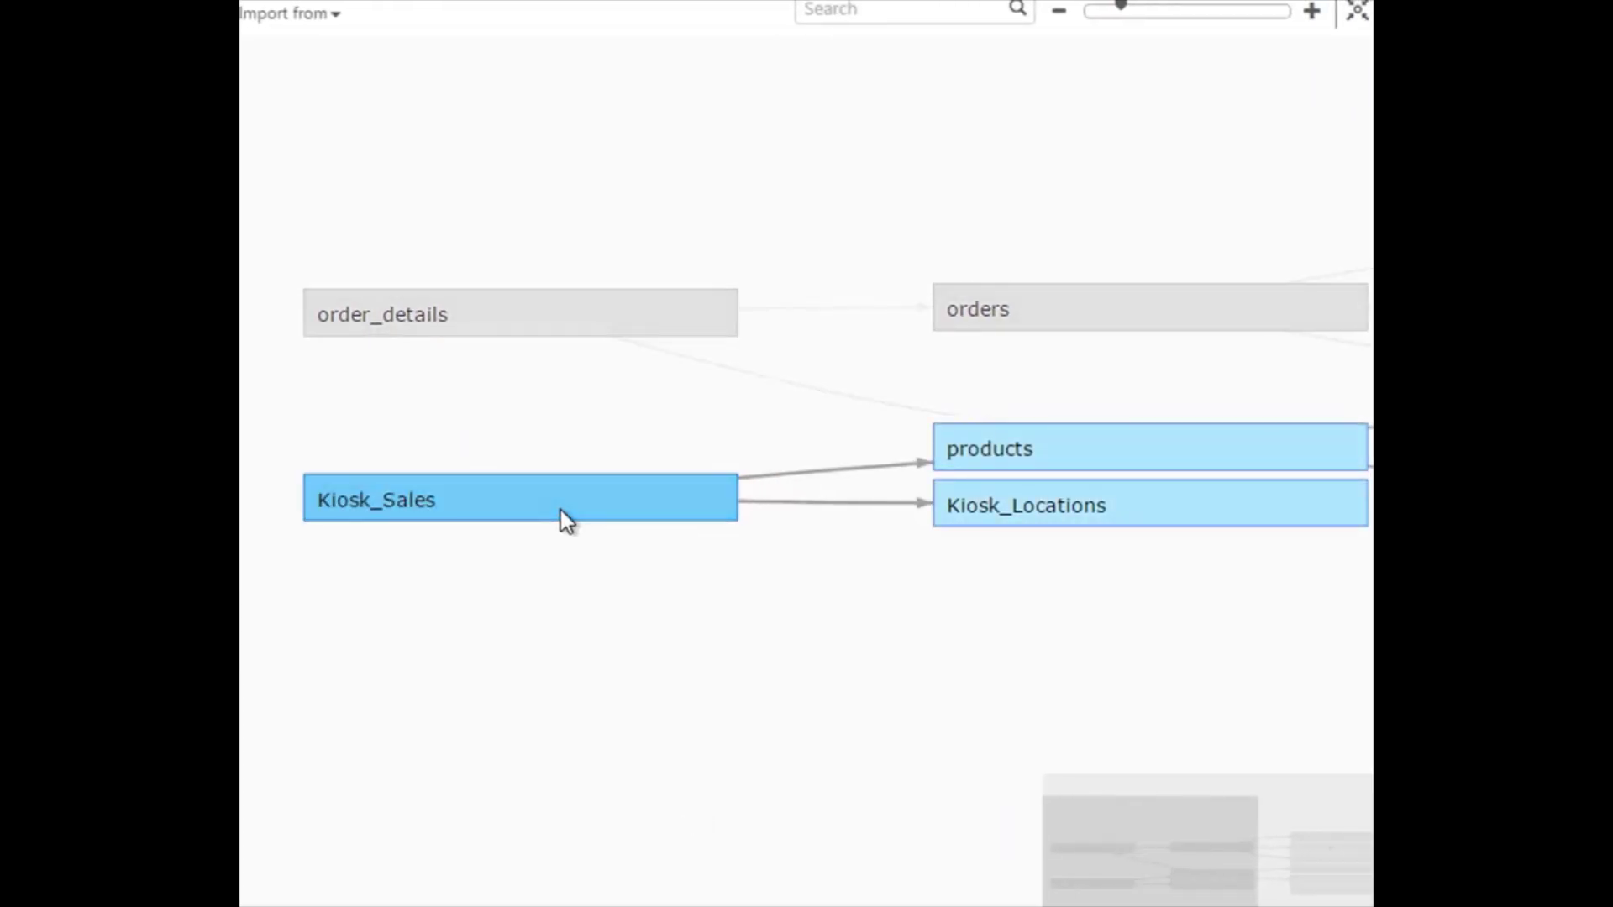
Step: Add a Decimal(38,12) UnitPrice attribute to Kiosk_Sales using the UnitPrice domain
{"action": "double_click", "coordinate": [561, 510]}
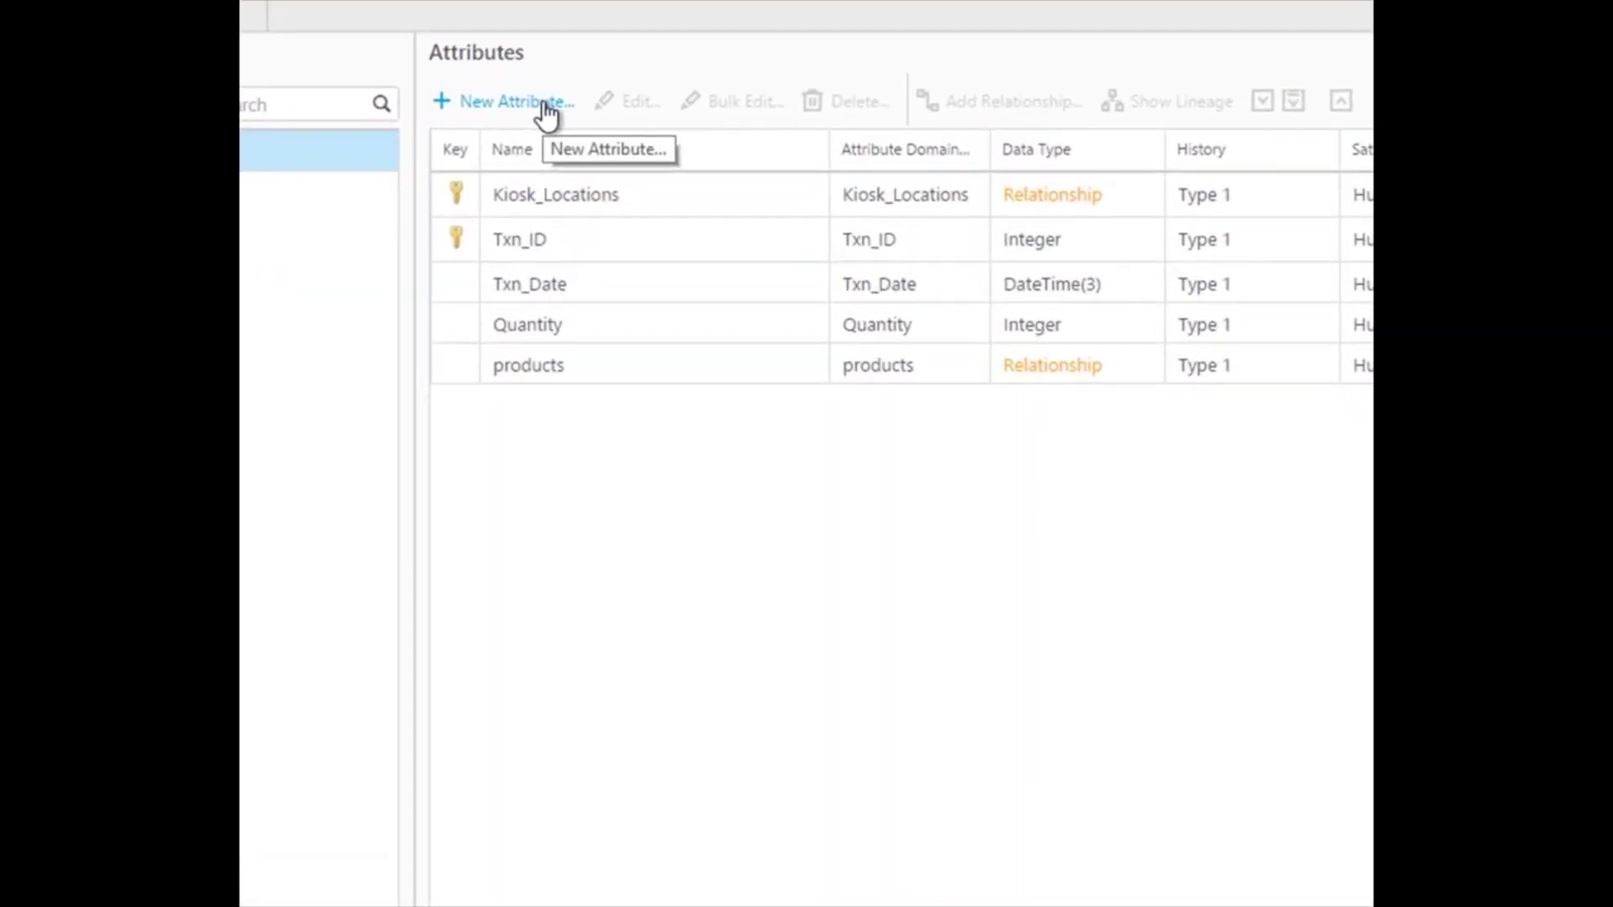
{"action": "left_click", "coordinate": [547, 112]}
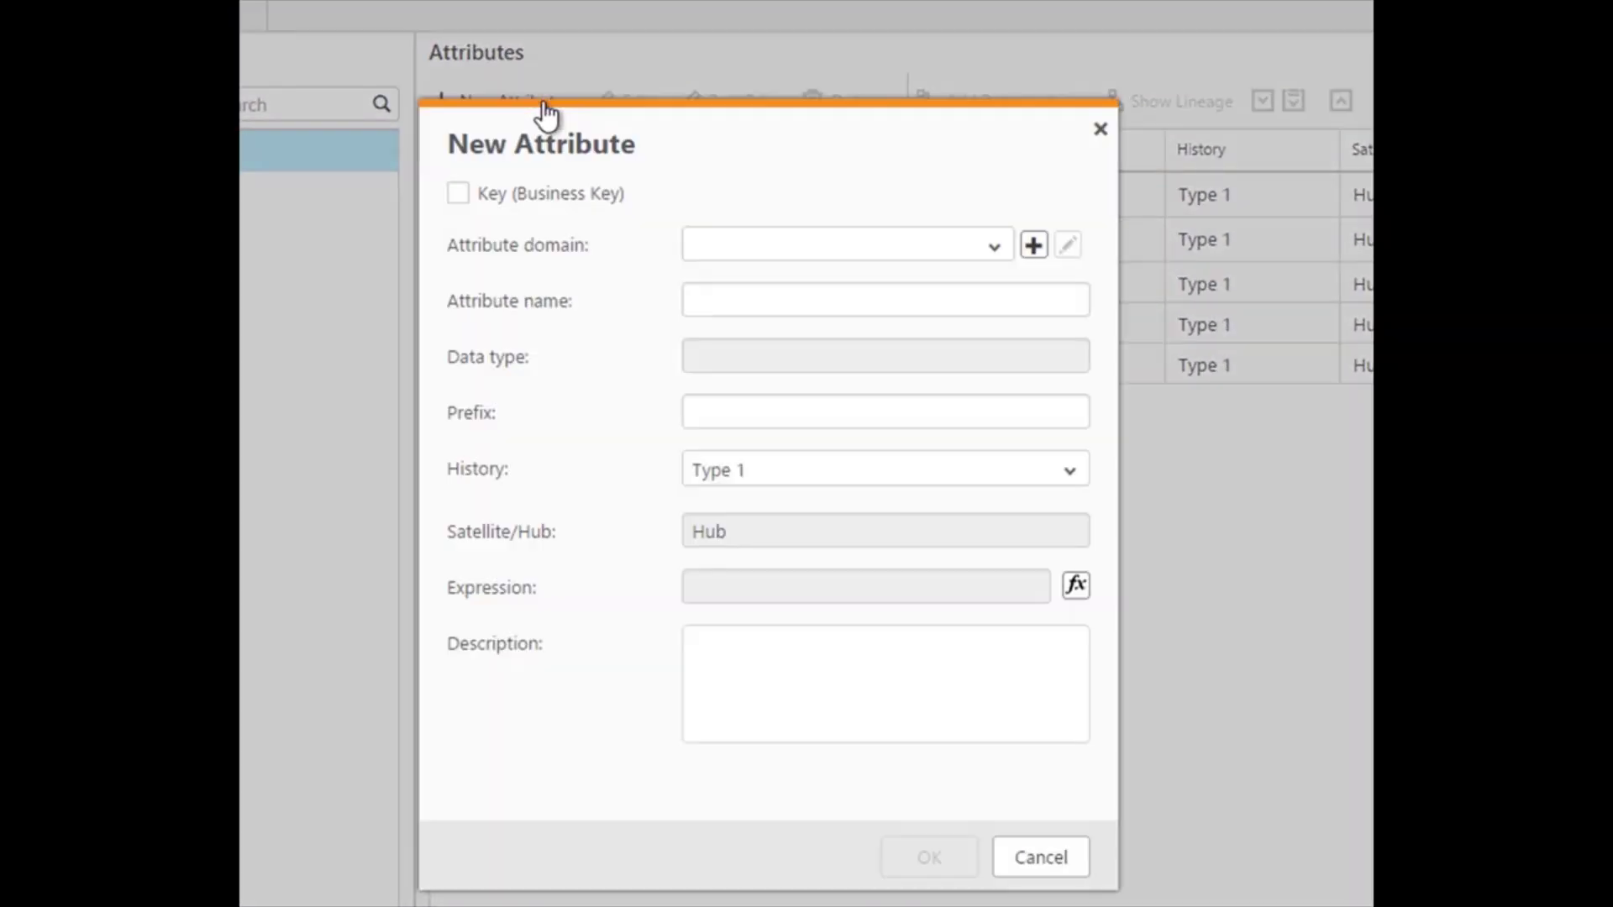
{"action": "left_click", "coordinate": [901, 246]}
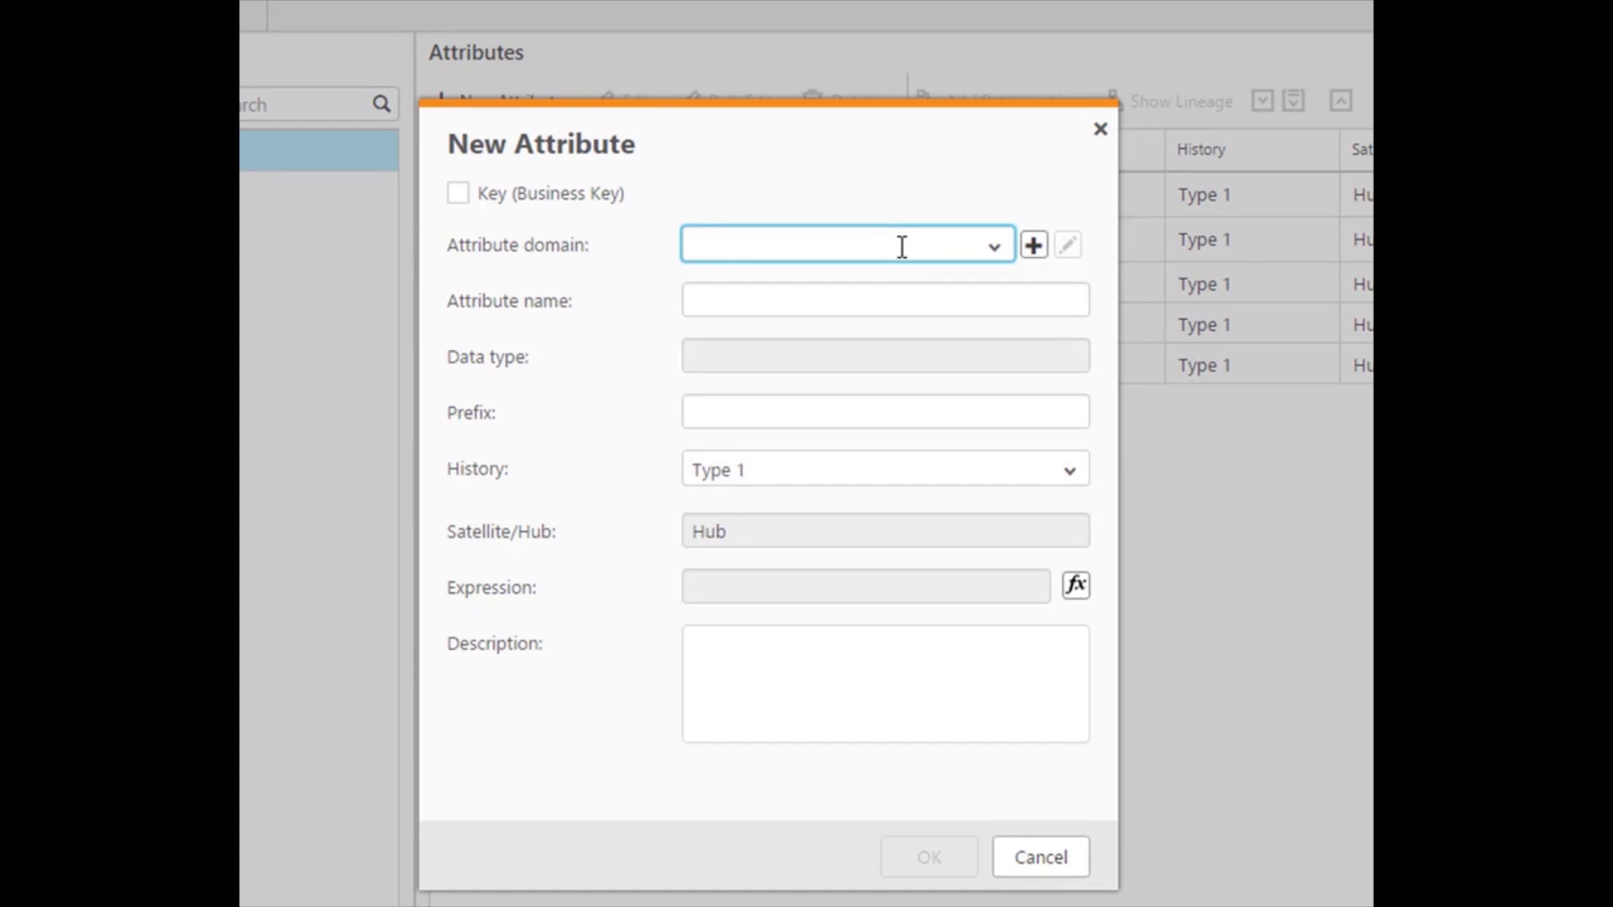
{"action": "type", "text": "Unit"}
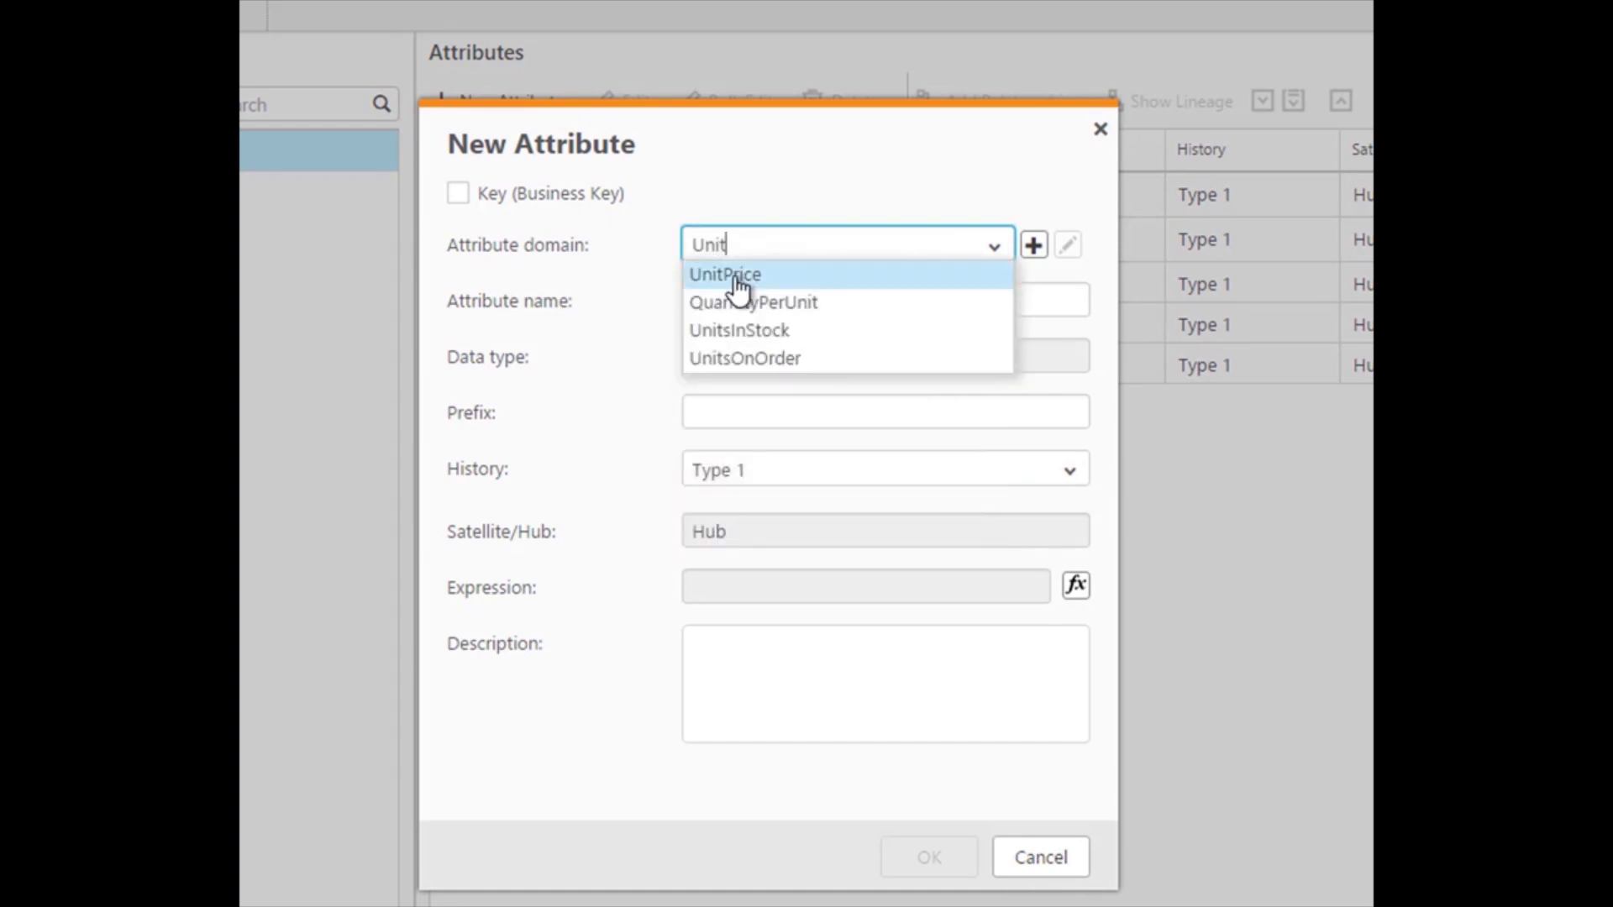
{"action": "left_click", "coordinate": [738, 277]}
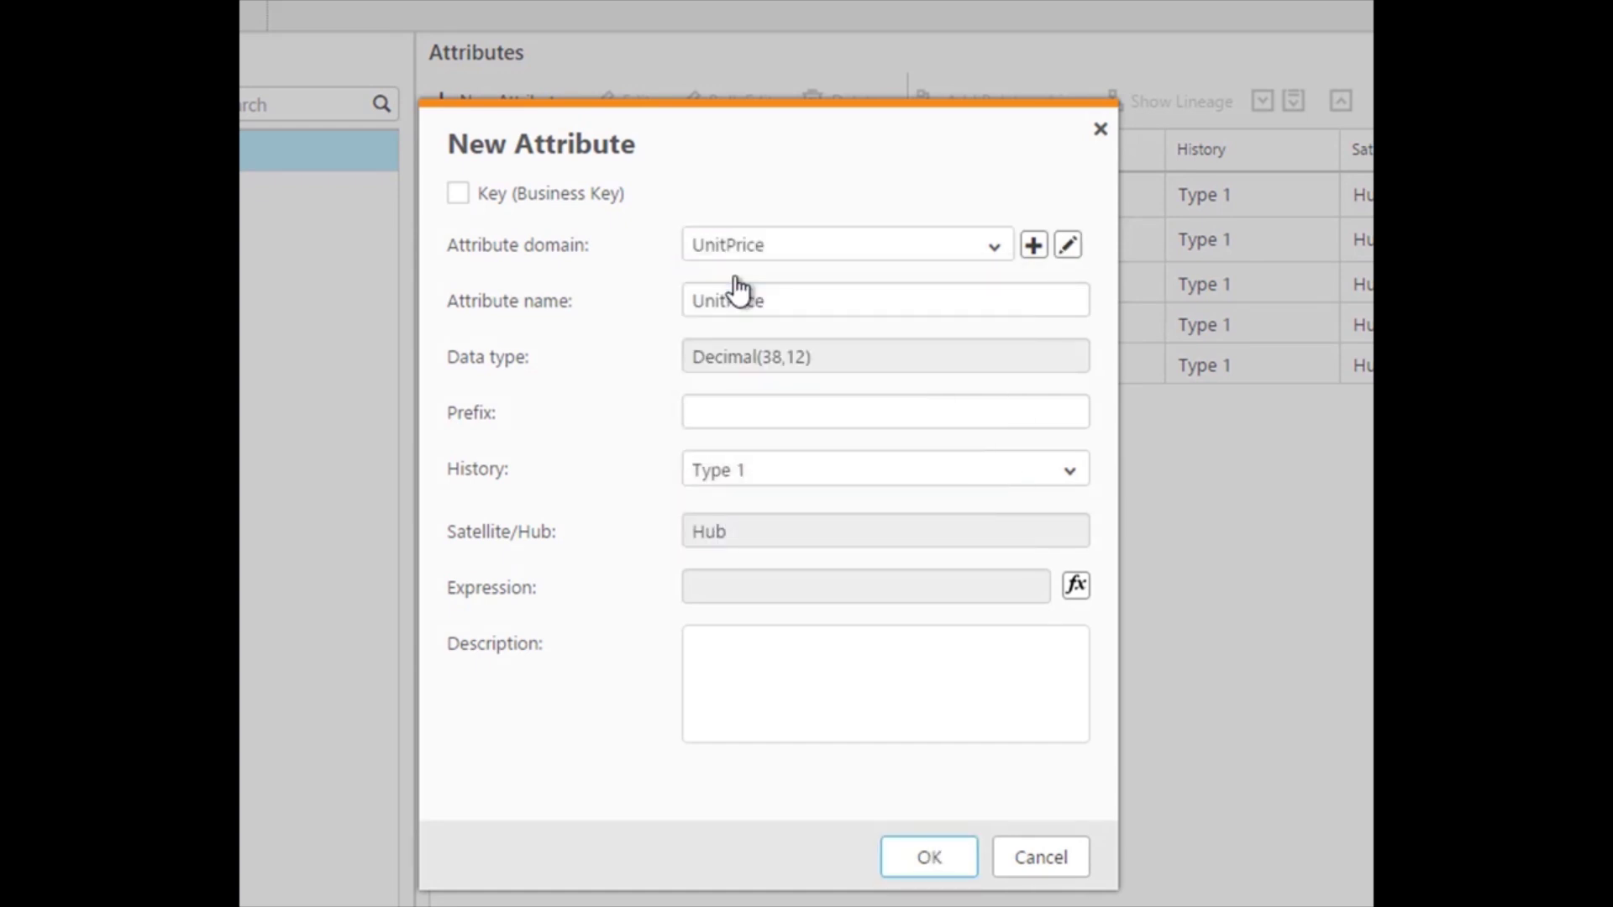
{"action": "left_click", "coordinate": [924, 859]}
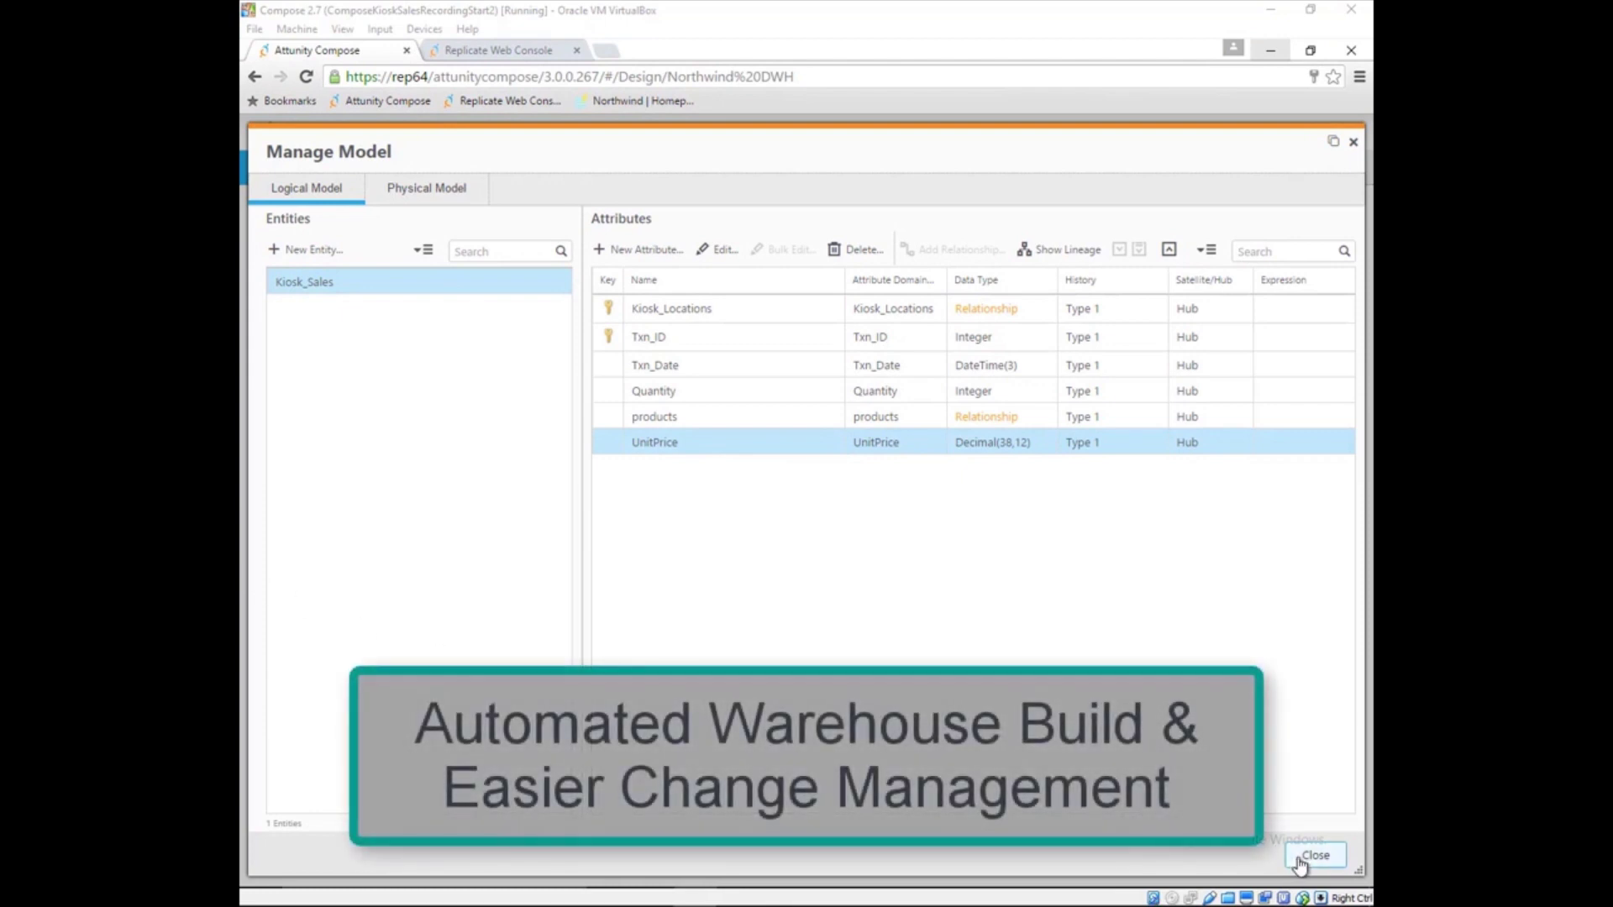
{"action": "left_click", "coordinate": [1314, 855]}
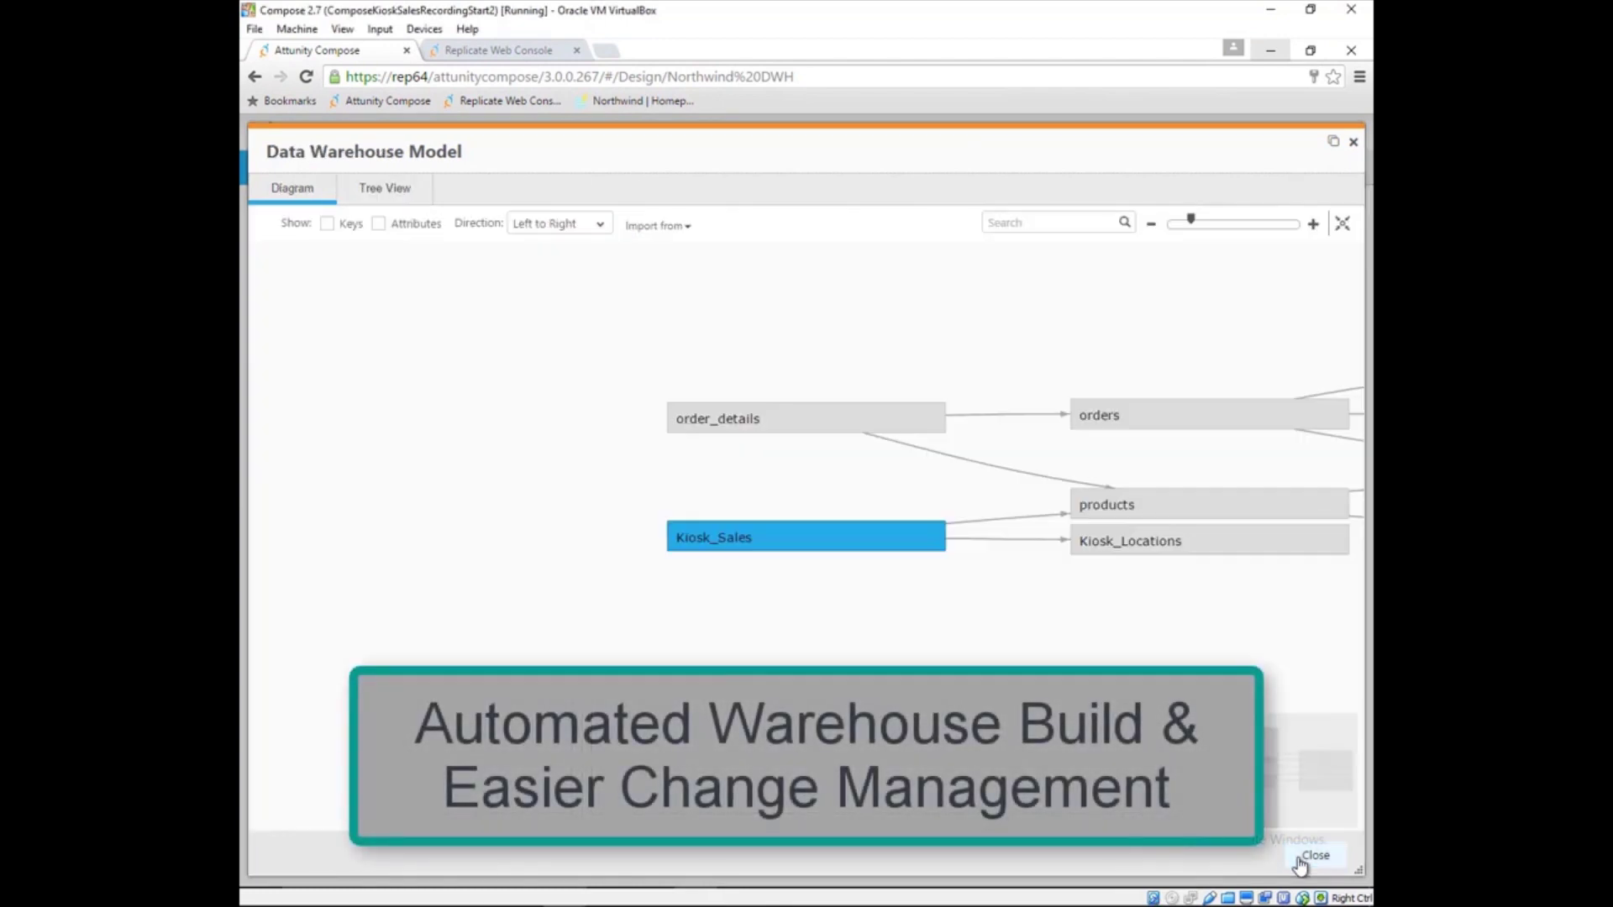
Step: Fit the whole model diagram into view
{"action": "left_click", "coordinate": [1342, 226]}
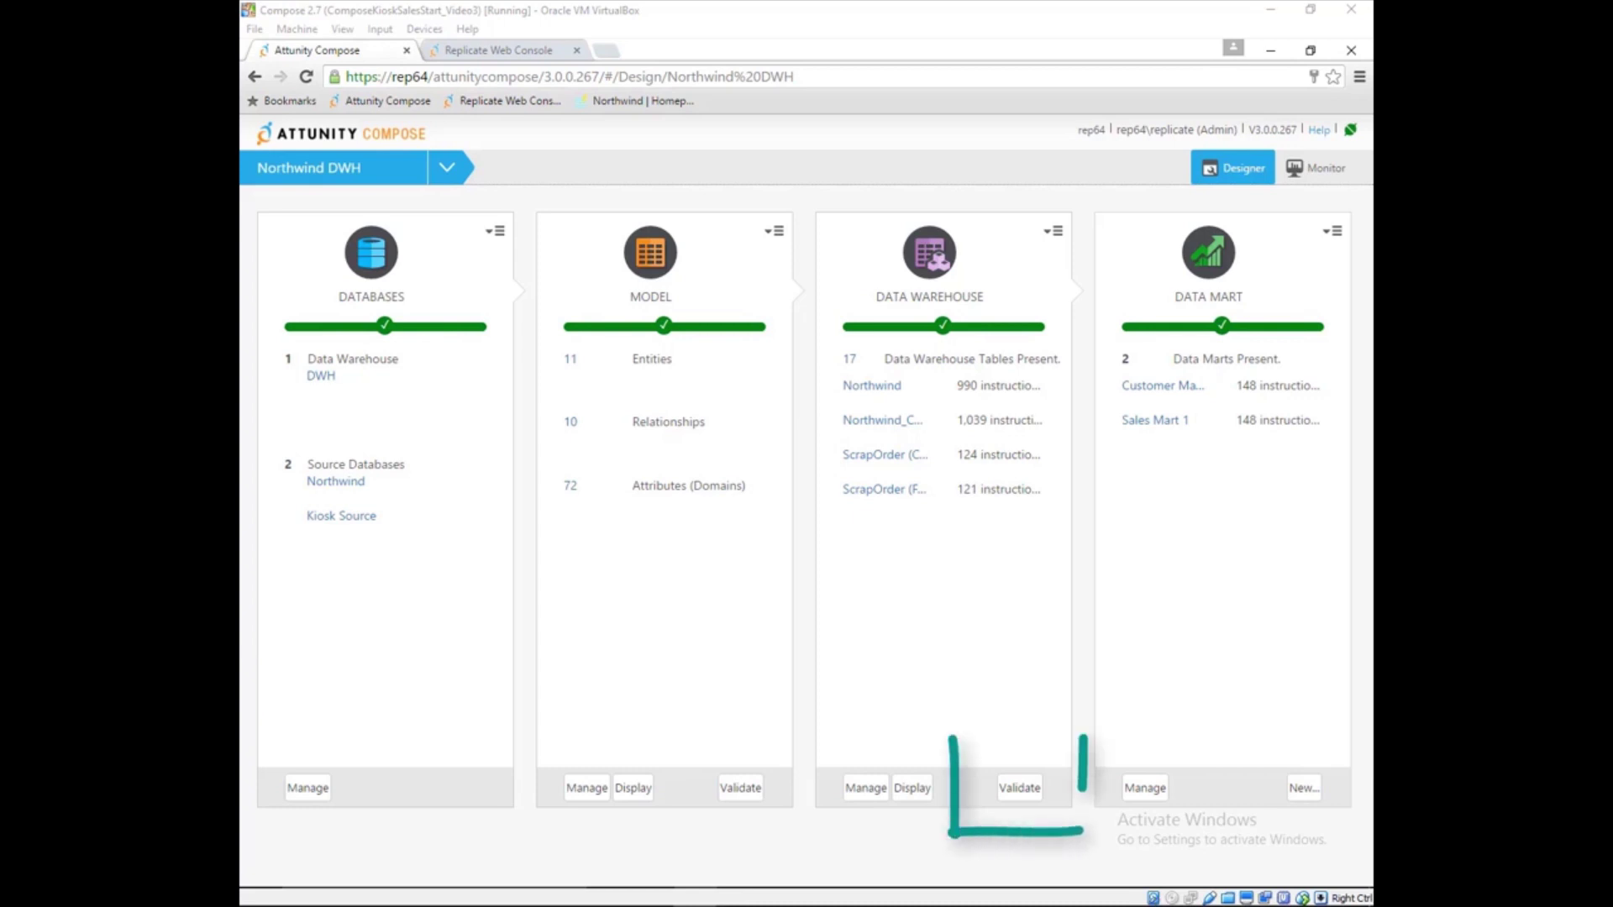
Step: Validate and adjust the data warehouse to 20 tables, then open the Kiosk To Kiosk Landing task in Replicate
{"action": "left_click", "coordinate": [1015, 801]}
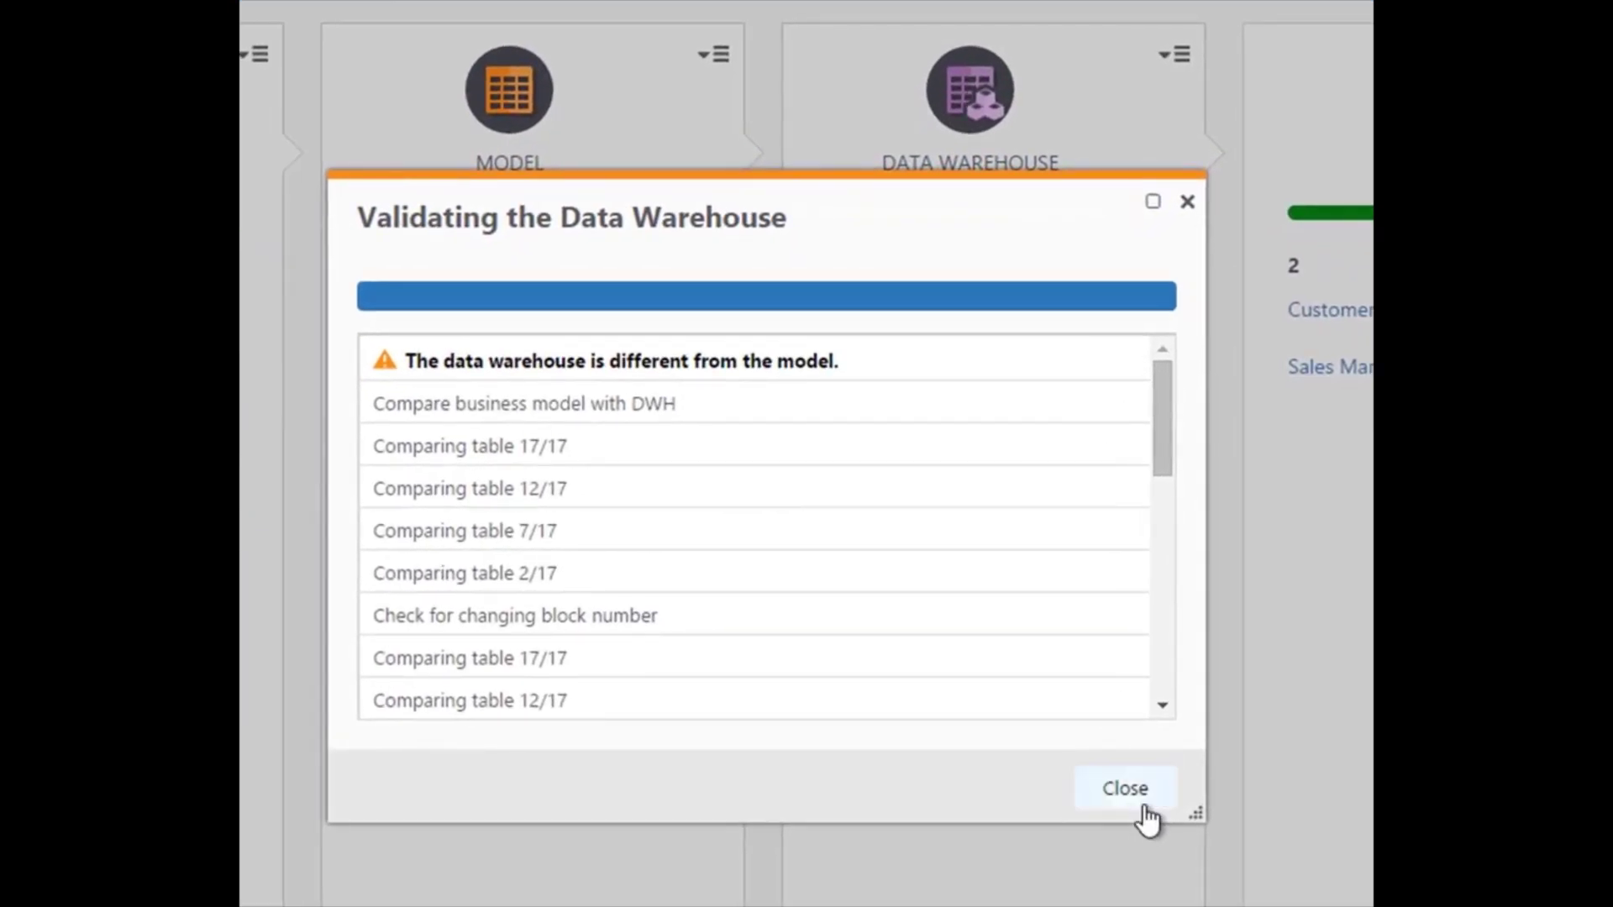
{"action": "left_click", "coordinate": [1145, 808]}
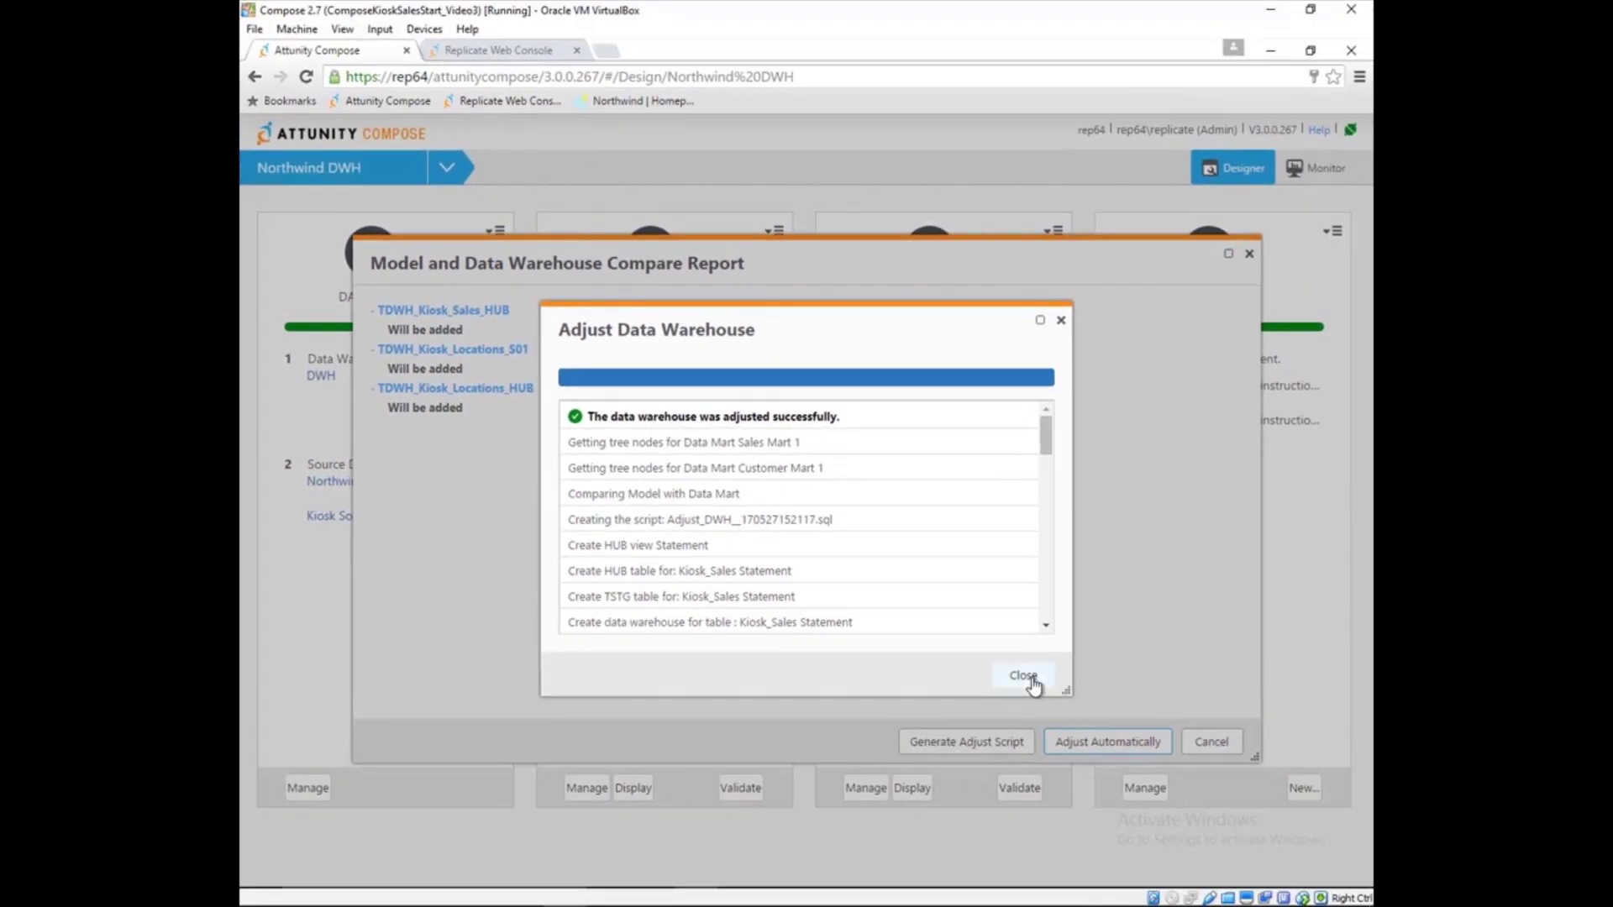
{"action": "left_click", "coordinate": [1041, 682]}
{"action": "left_click", "coordinate": [1237, 751]}
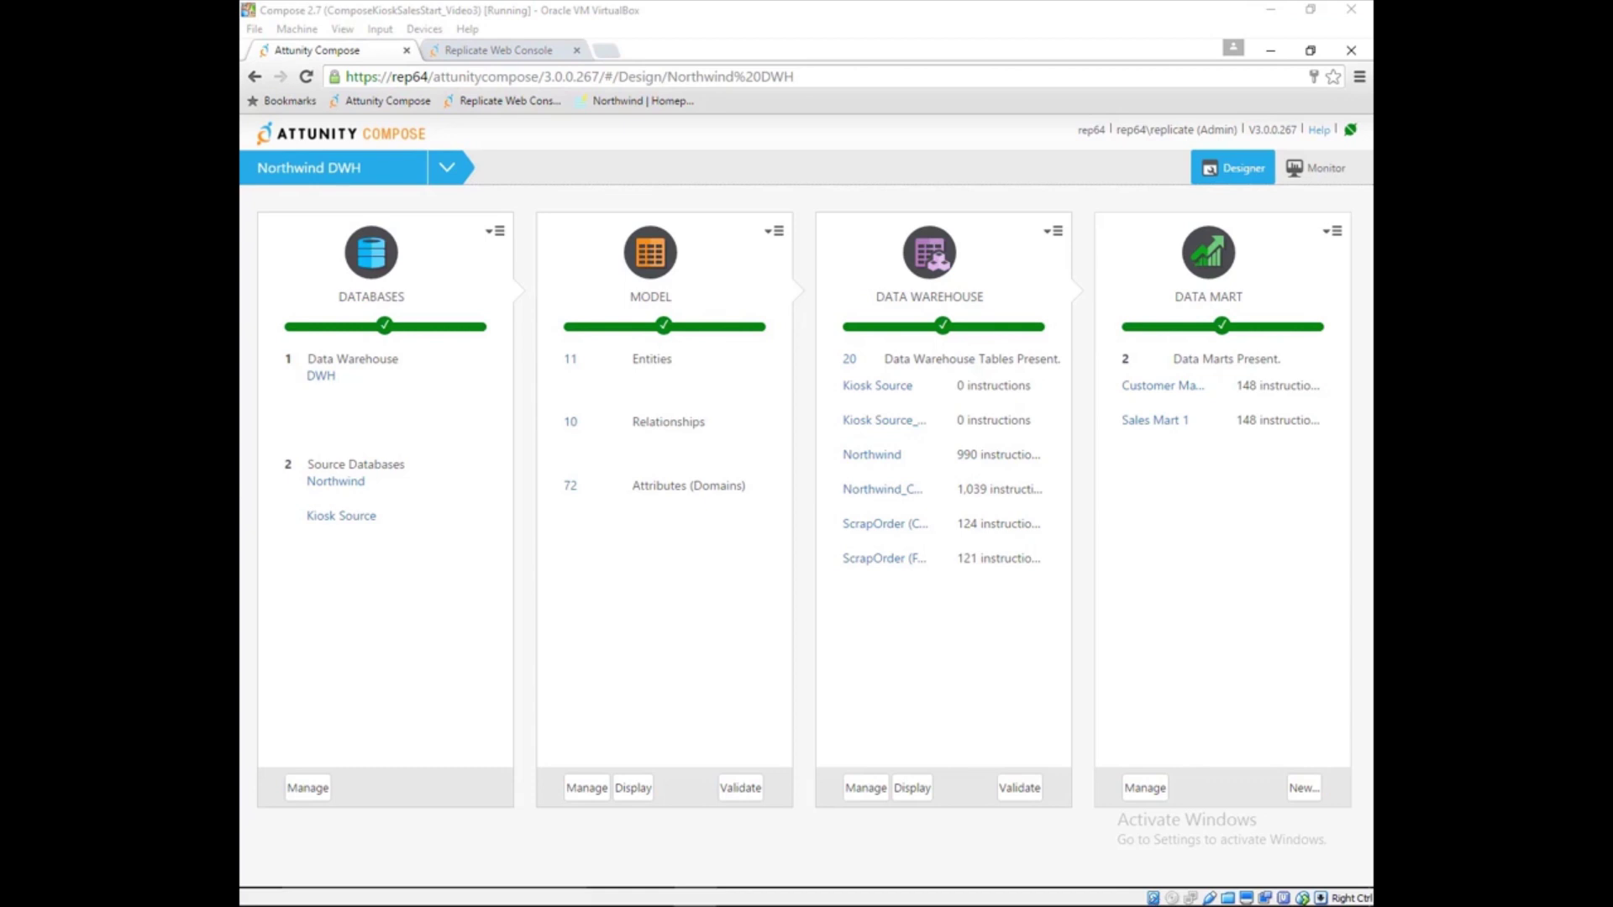
{"action": "left_click", "coordinate": [486, 52]}
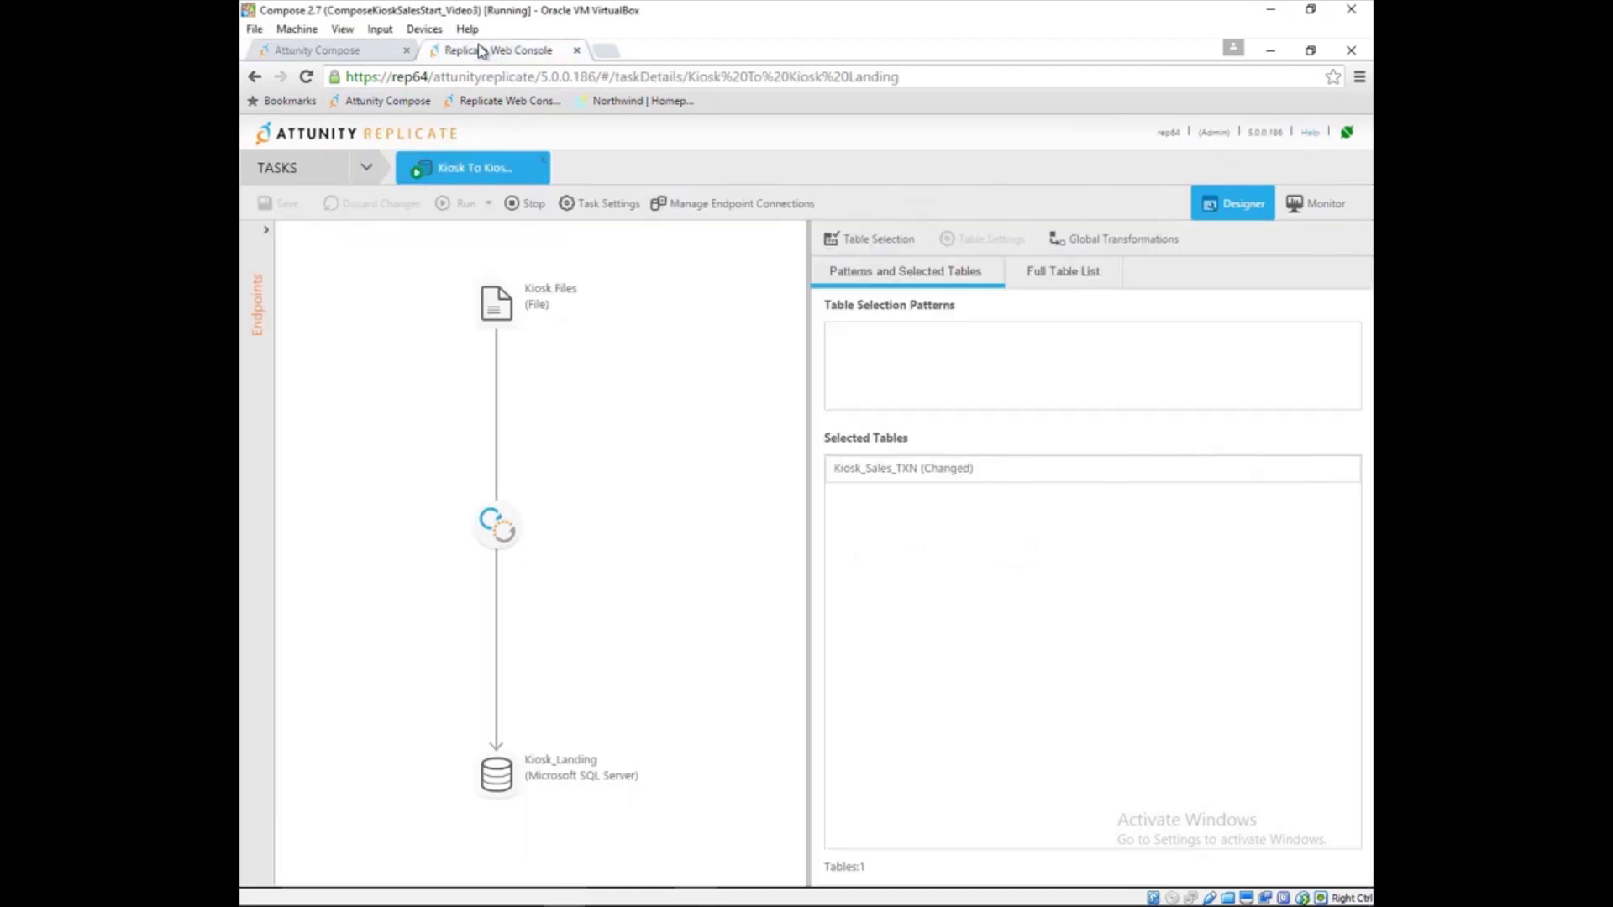
Step: Confirm the Kiosk task's full load completed for its one table, then return to the Compose dashboard
{"action": "left_click", "coordinate": [1324, 208]}
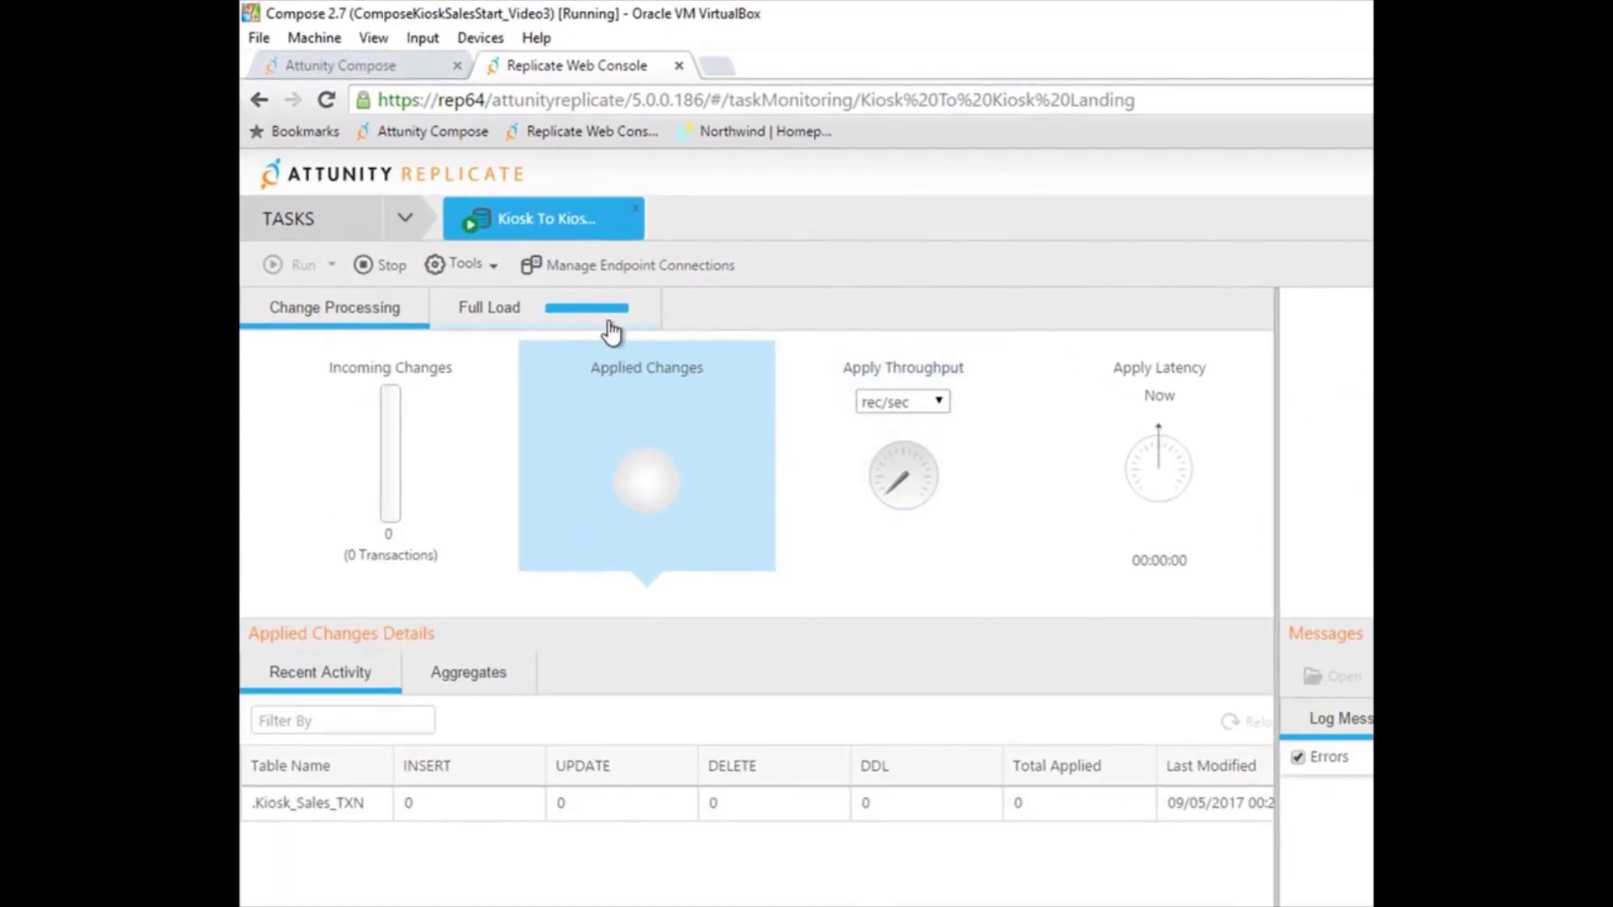
{"action": "left_click", "coordinate": [528, 255]}
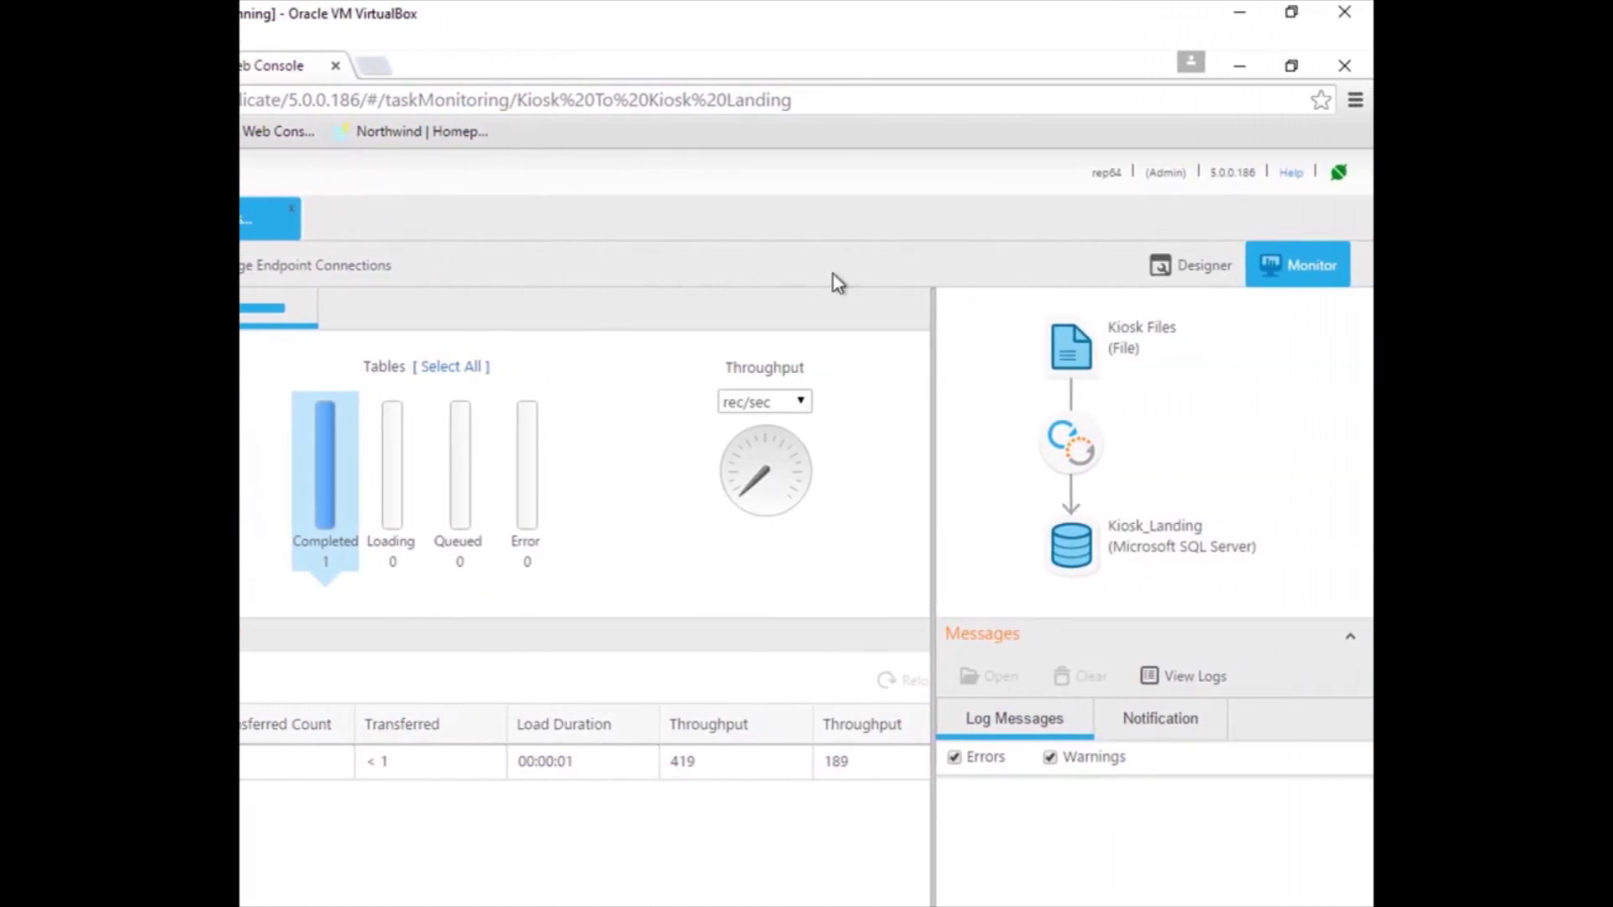
{"action": "left_click", "coordinate": [1161, 268]}
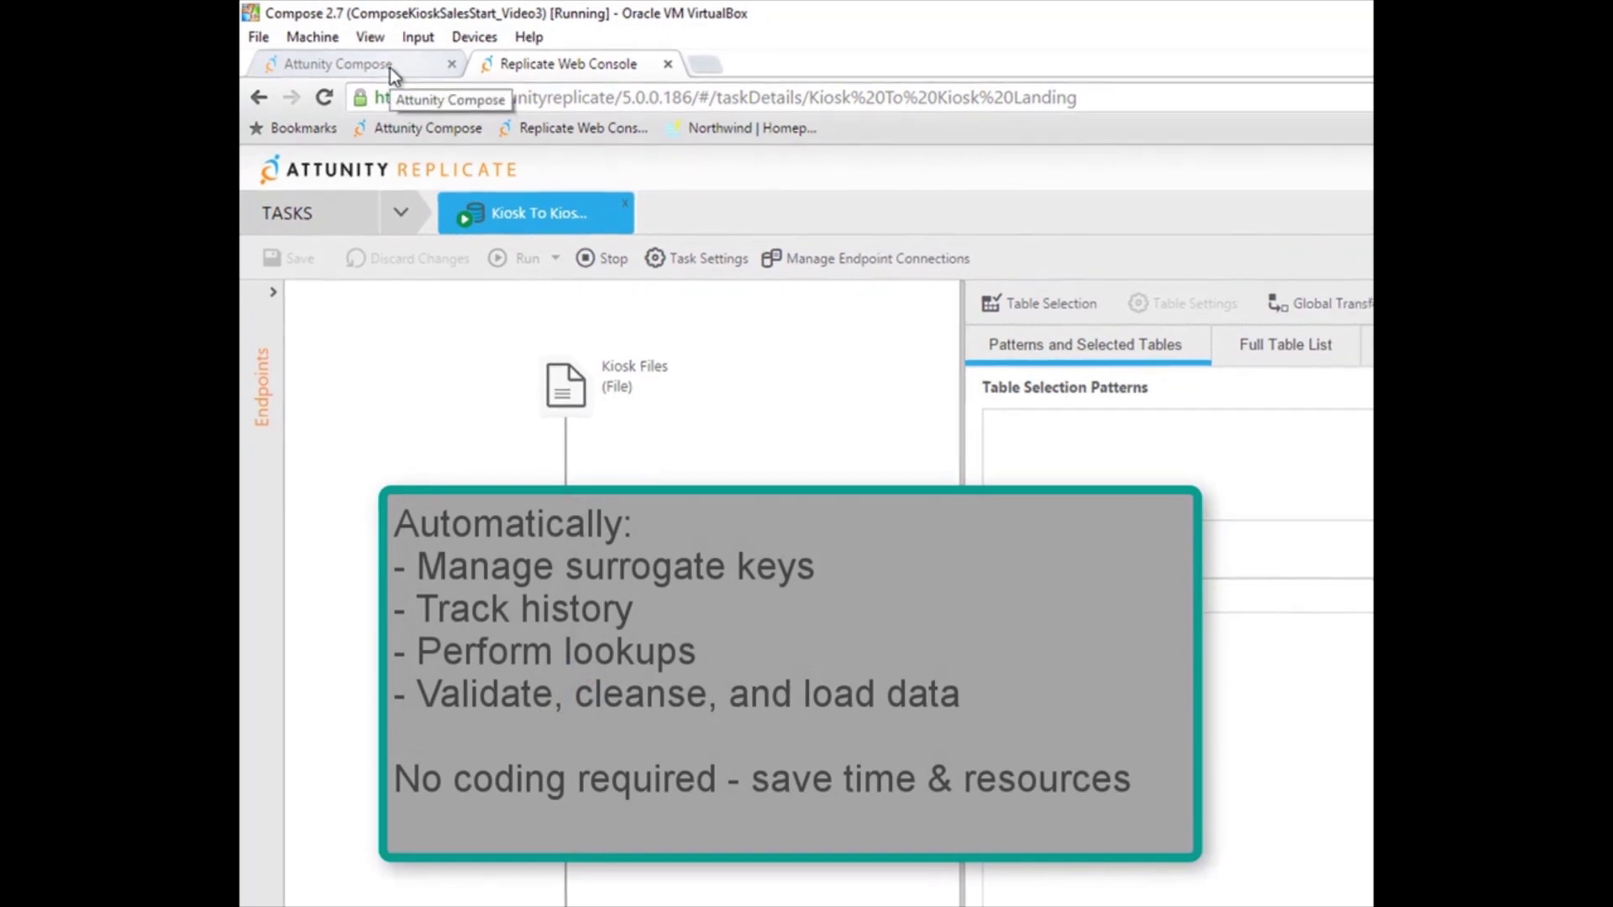
{"action": "left_click", "coordinate": [393, 67]}
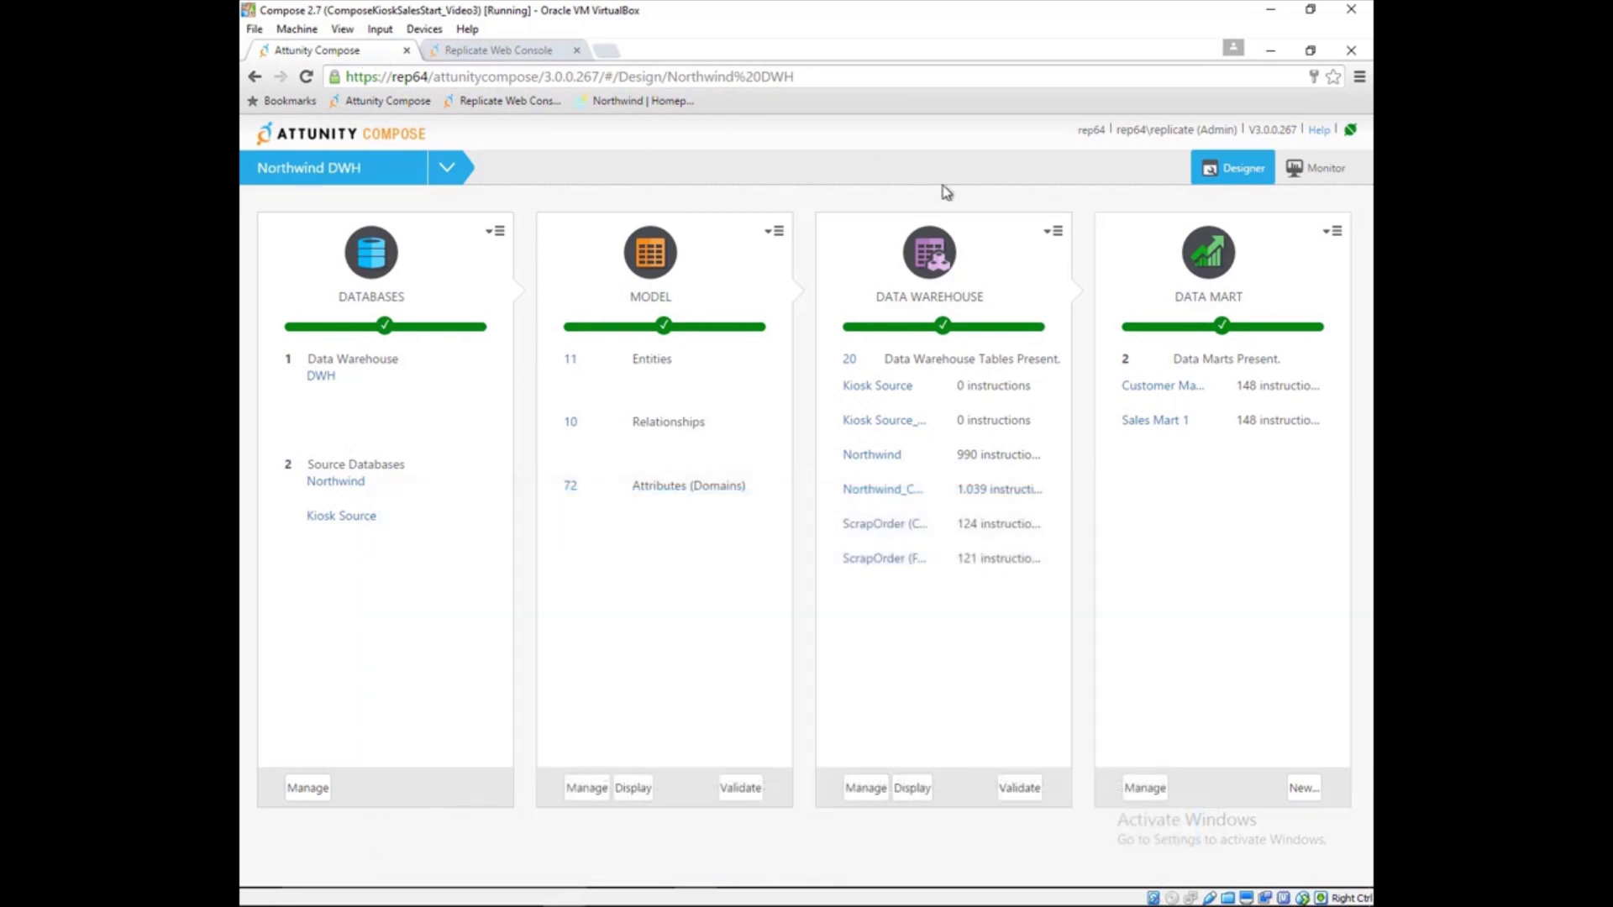
Step: Open the Map_Kiosk_Sales_Kiosk Source mapping from the Kiosk Source ETL set for editing
{"action": "left_click", "coordinate": [1050, 232]}
{"action": "left_click", "coordinate": [1063, 261]}
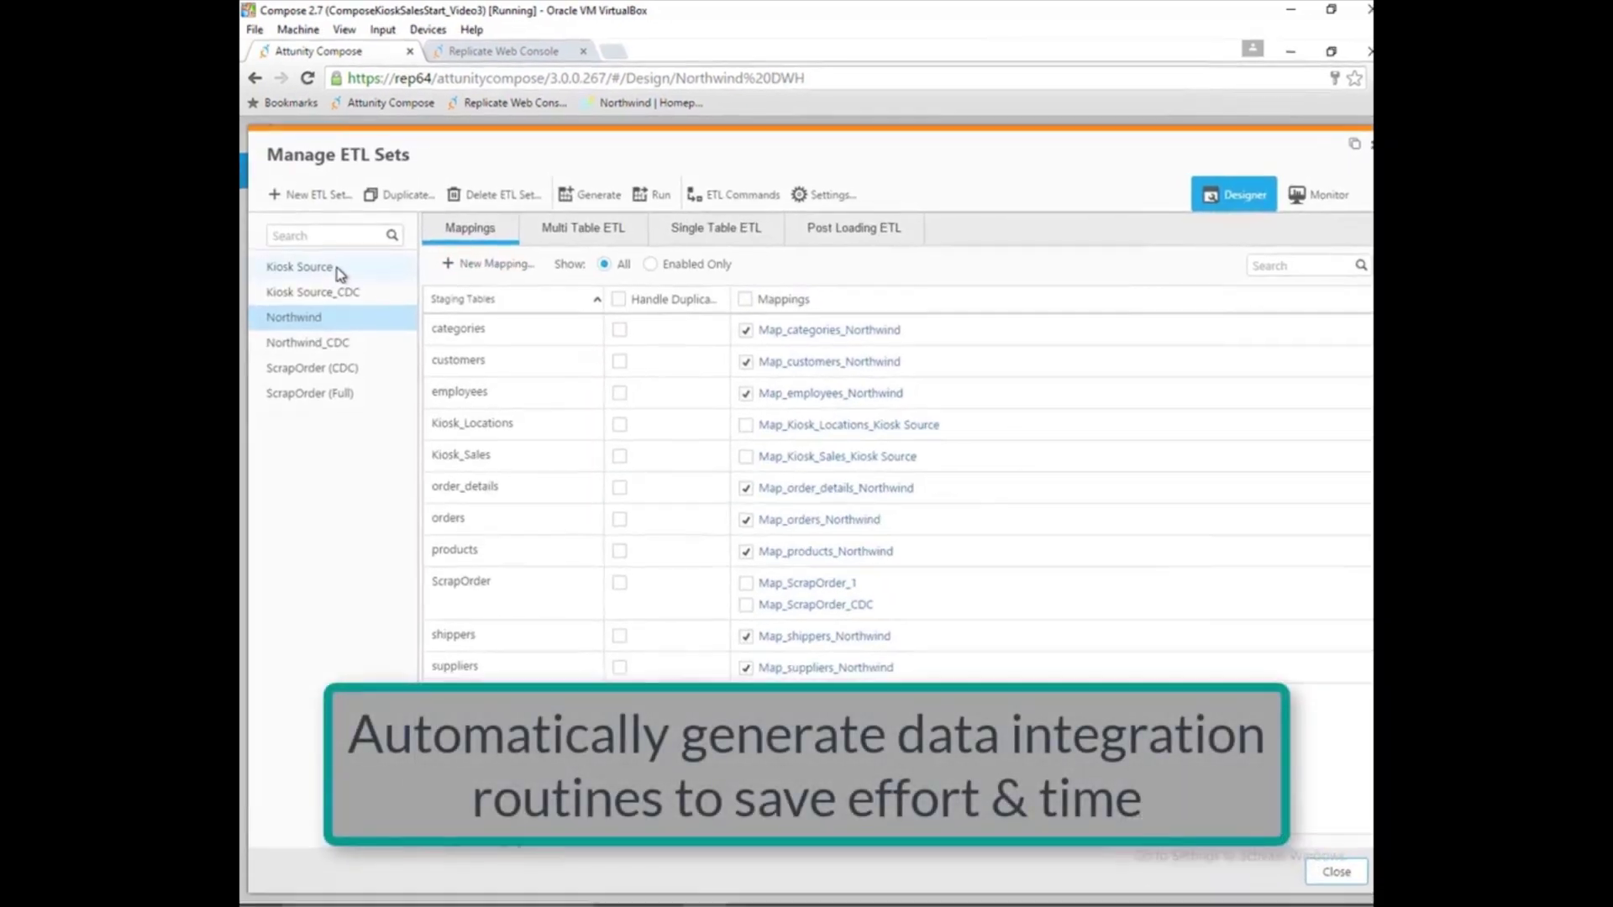
{"action": "left_click", "coordinate": [334, 266]}
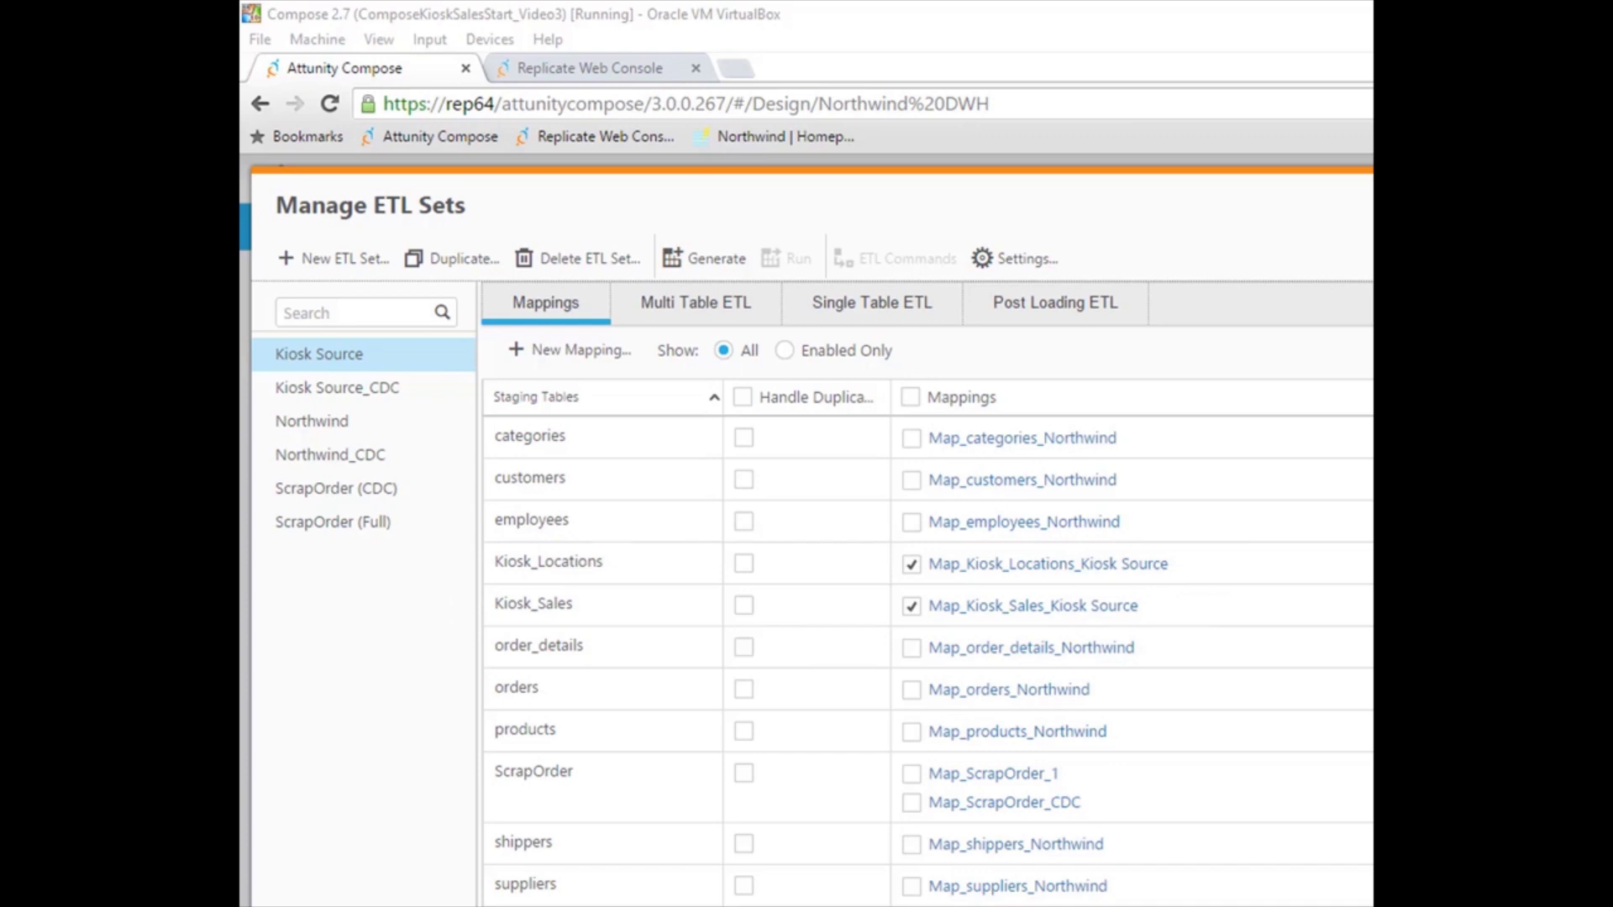
{"action": "left_click", "coordinate": [1033, 607]}
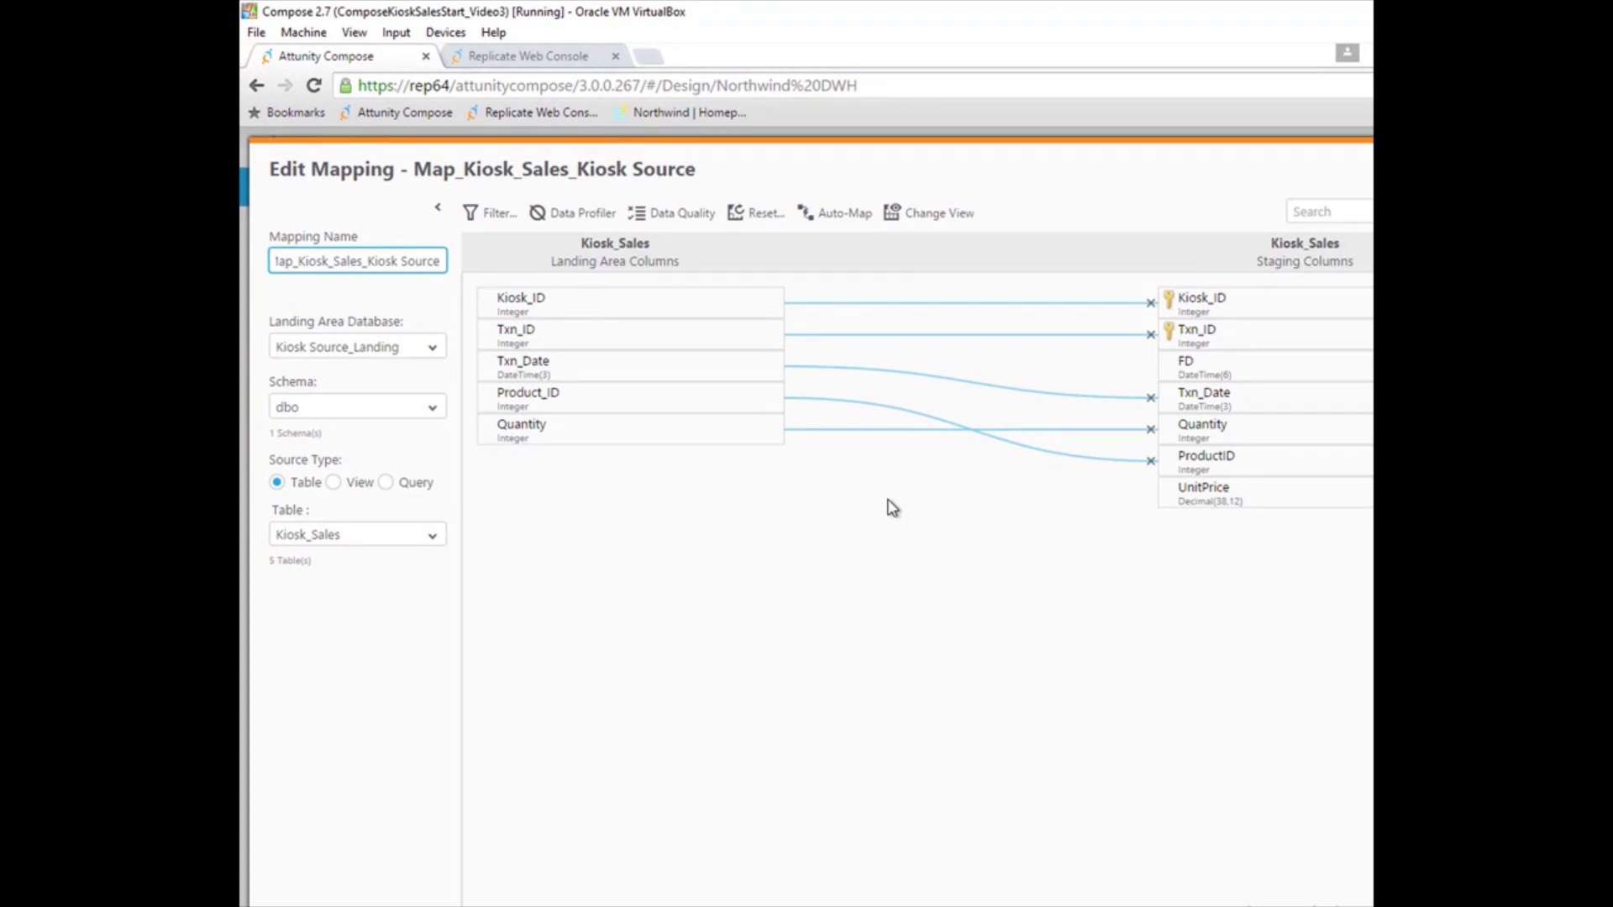
Step: Point the mapping at landing table Kiosk_Sales_TXN, auto-map columns, and link Quanity to staging Quantity
{"action": "left_click", "coordinate": [434, 538]}
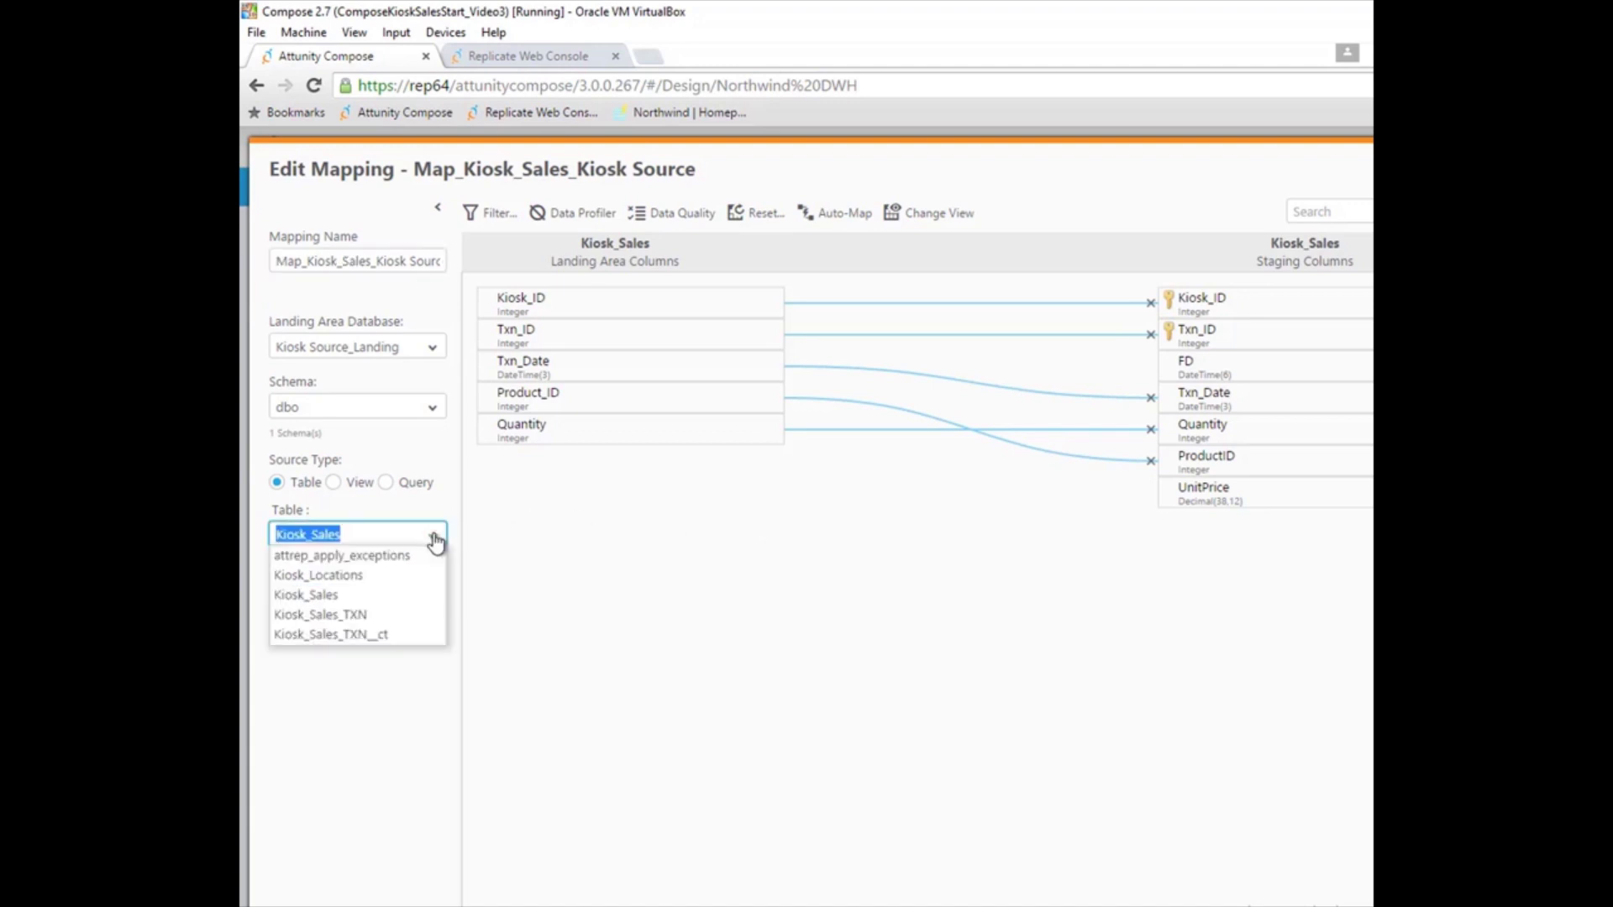
{"action": "left_click", "coordinate": [371, 615]}
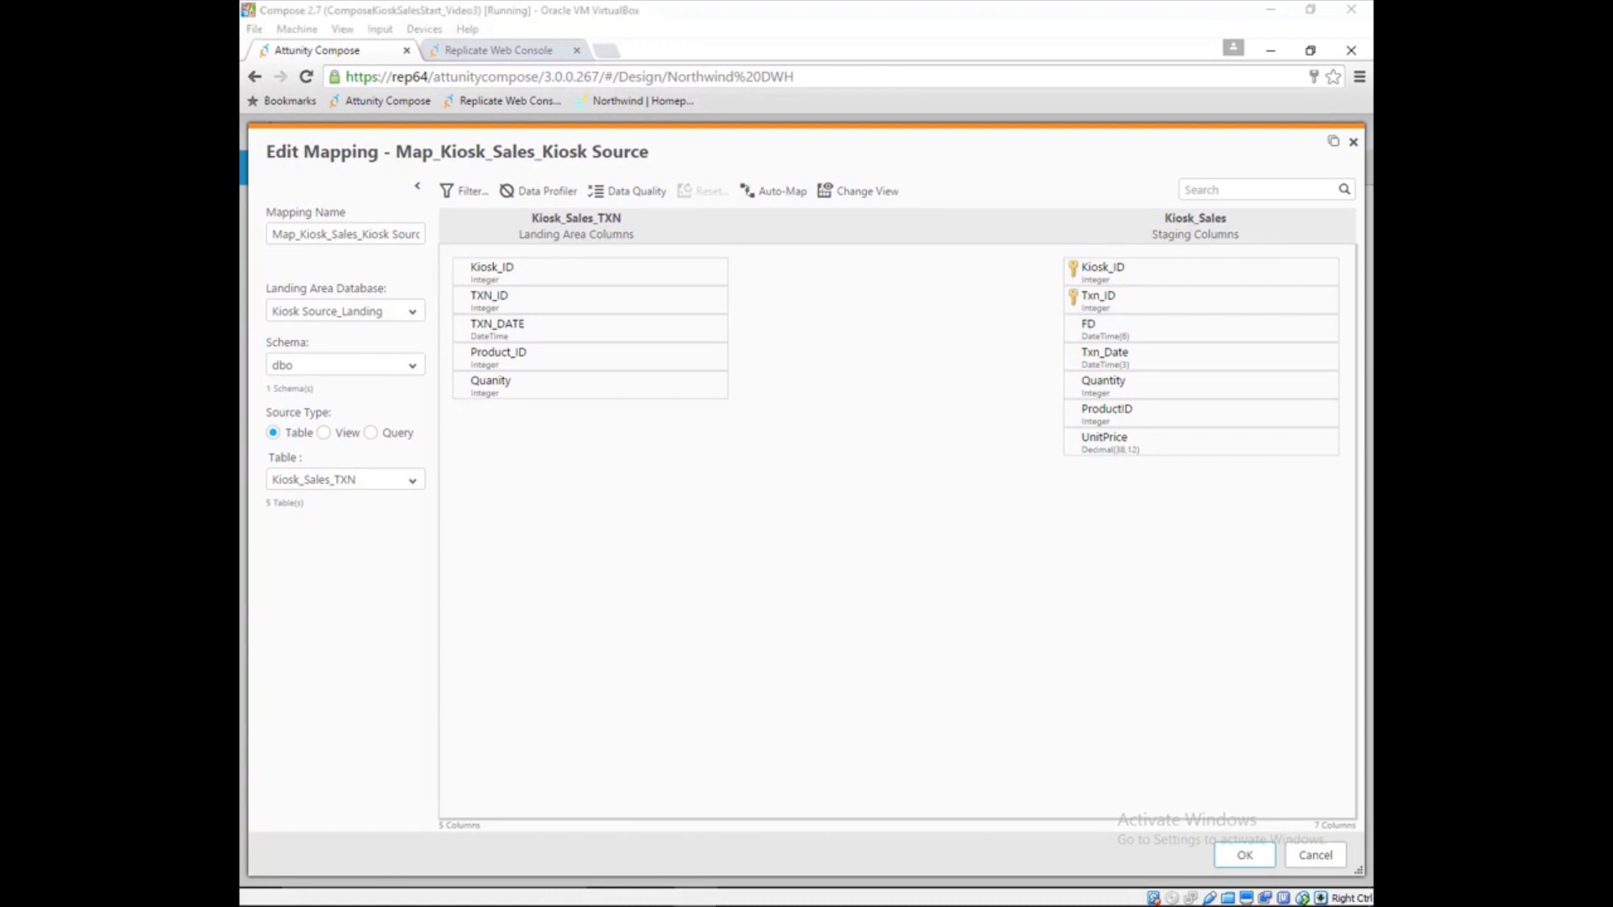
{"action": "left_click", "coordinate": [779, 195]}
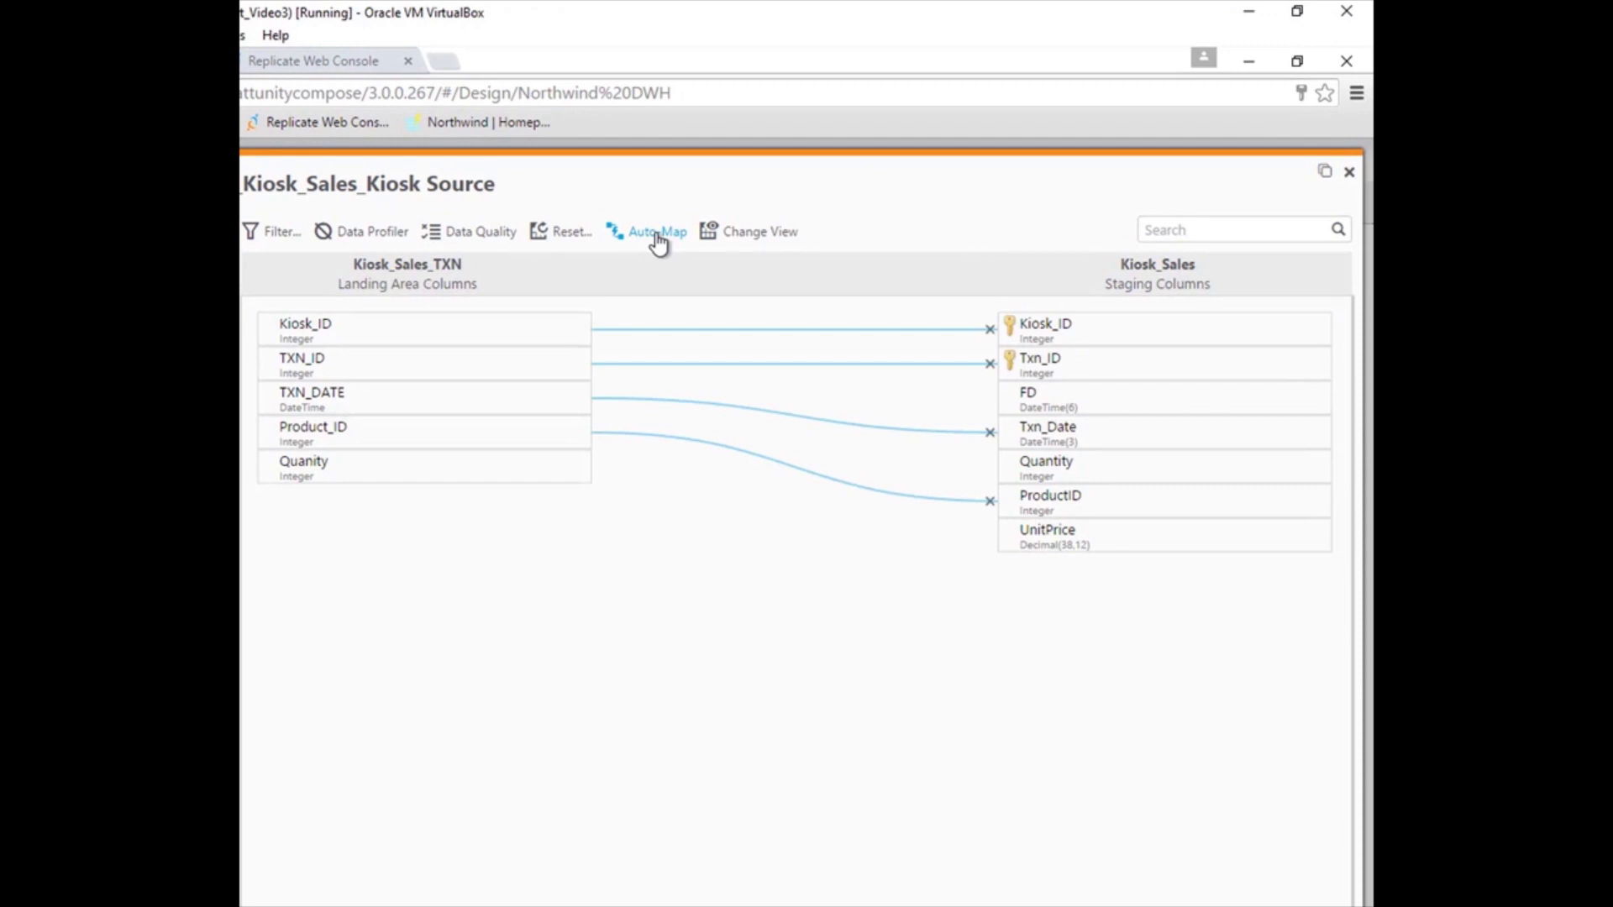
{"action": "left_click_drag", "start_coordinate": [594, 468], "coordinate": [1043, 469]}
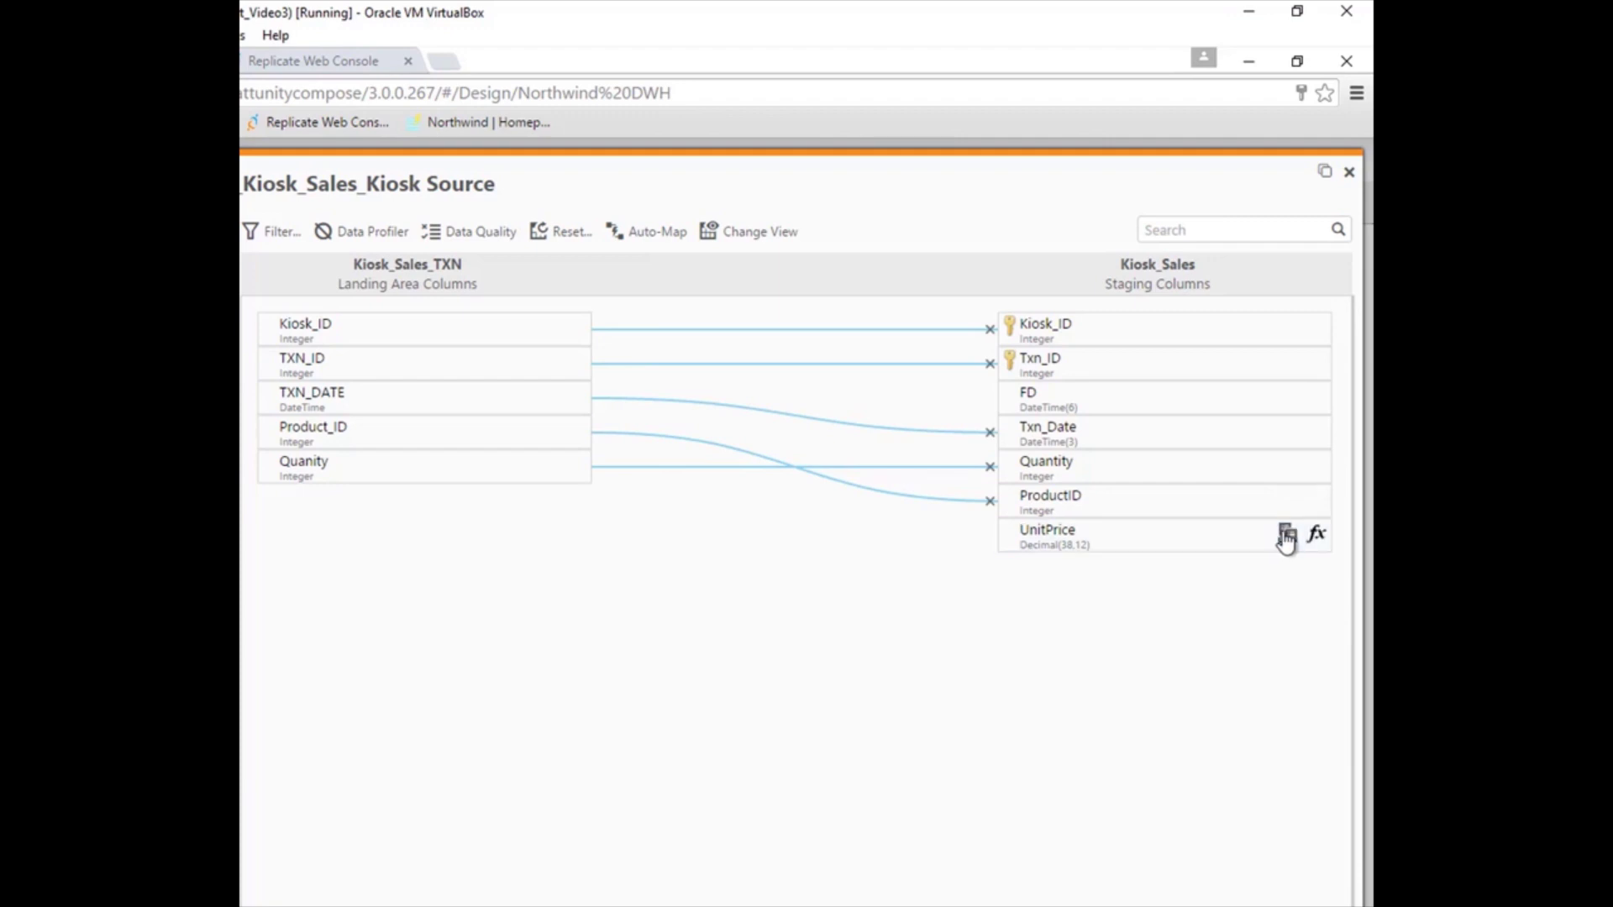
Step: Start a UnitPrice lookup on the Northwind_Landing products table
{"action": "left_click", "coordinate": [1311, 521]}
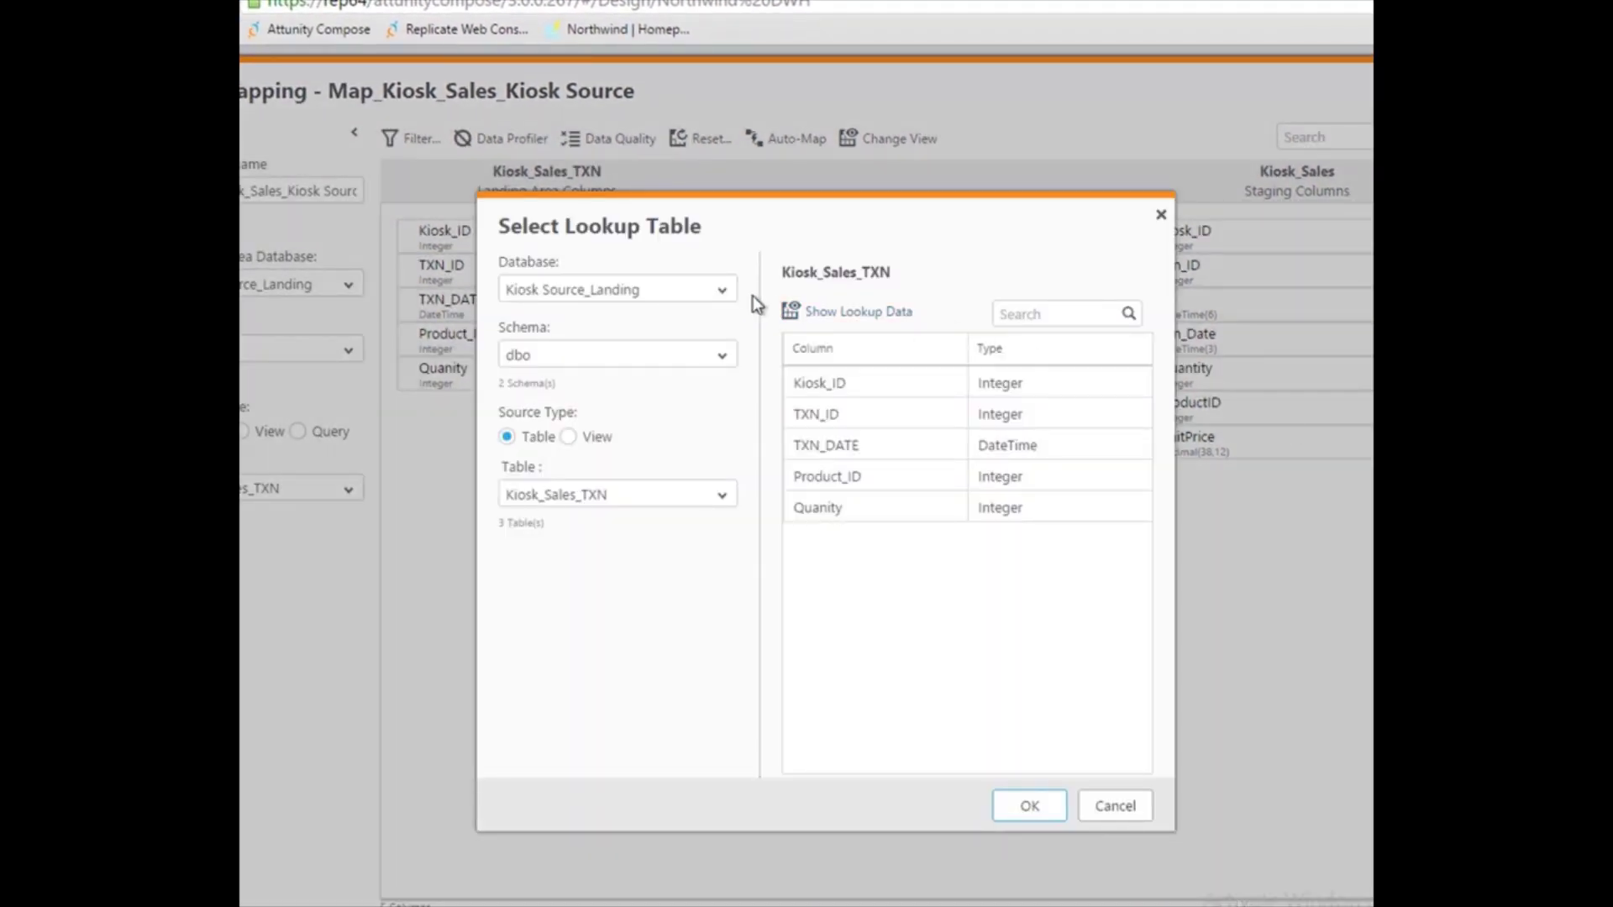
{"action": "left_click", "coordinate": [718, 294]}
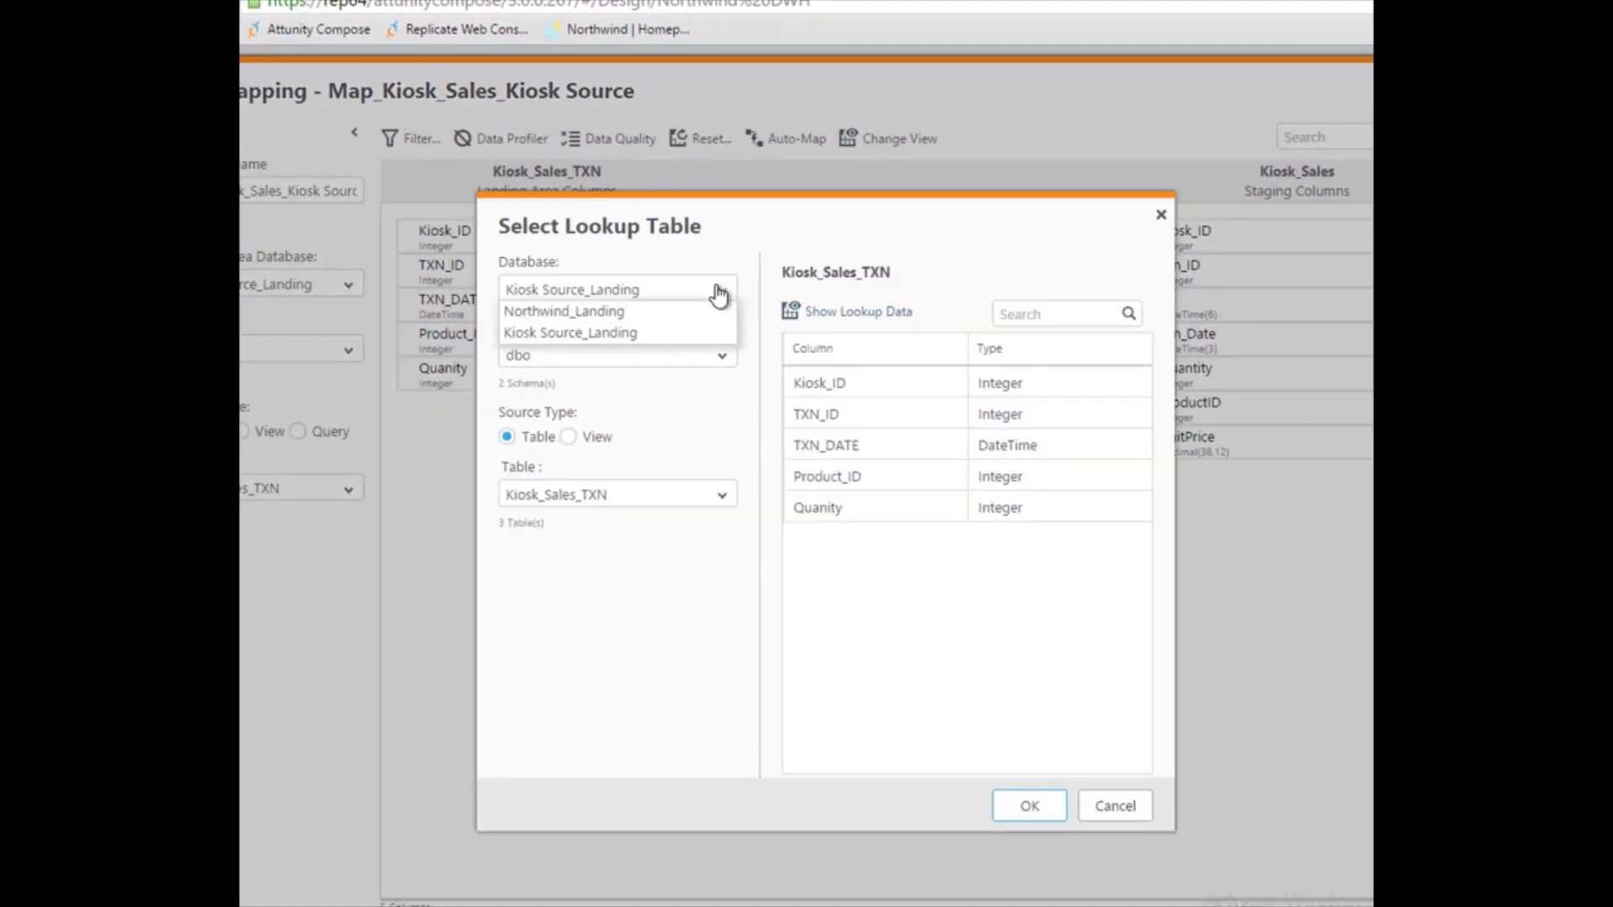
{"action": "left_click", "coordinate": [632, 312]}
{"action": "left_click", "coordinate": [718, 496]}
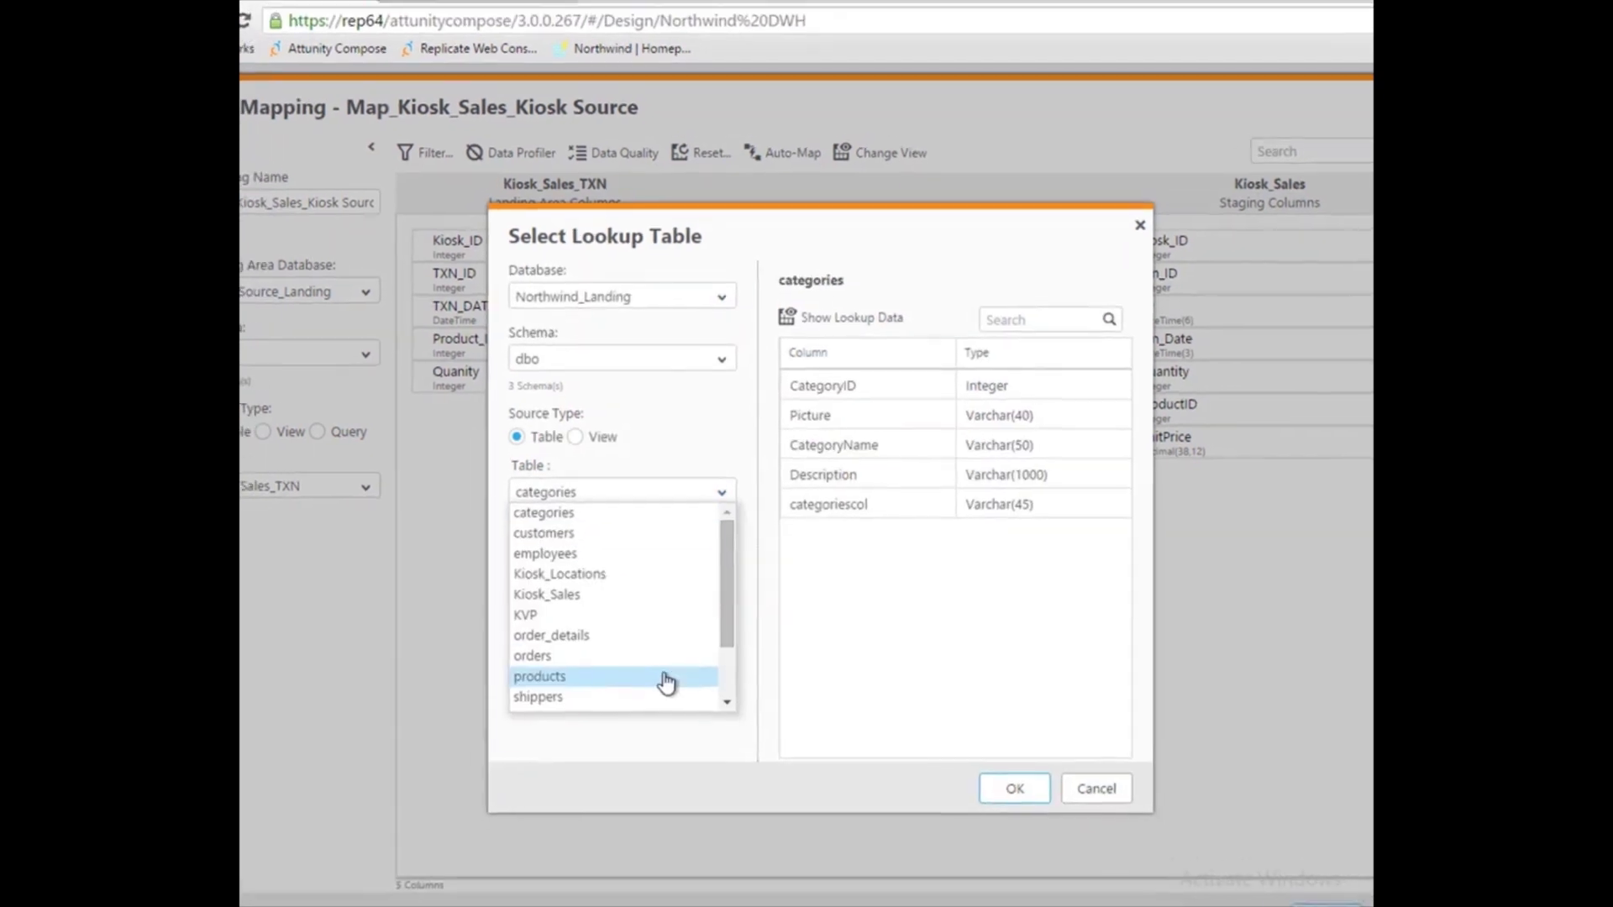
{"action": "left_click", "coordinate": [666, 683]}
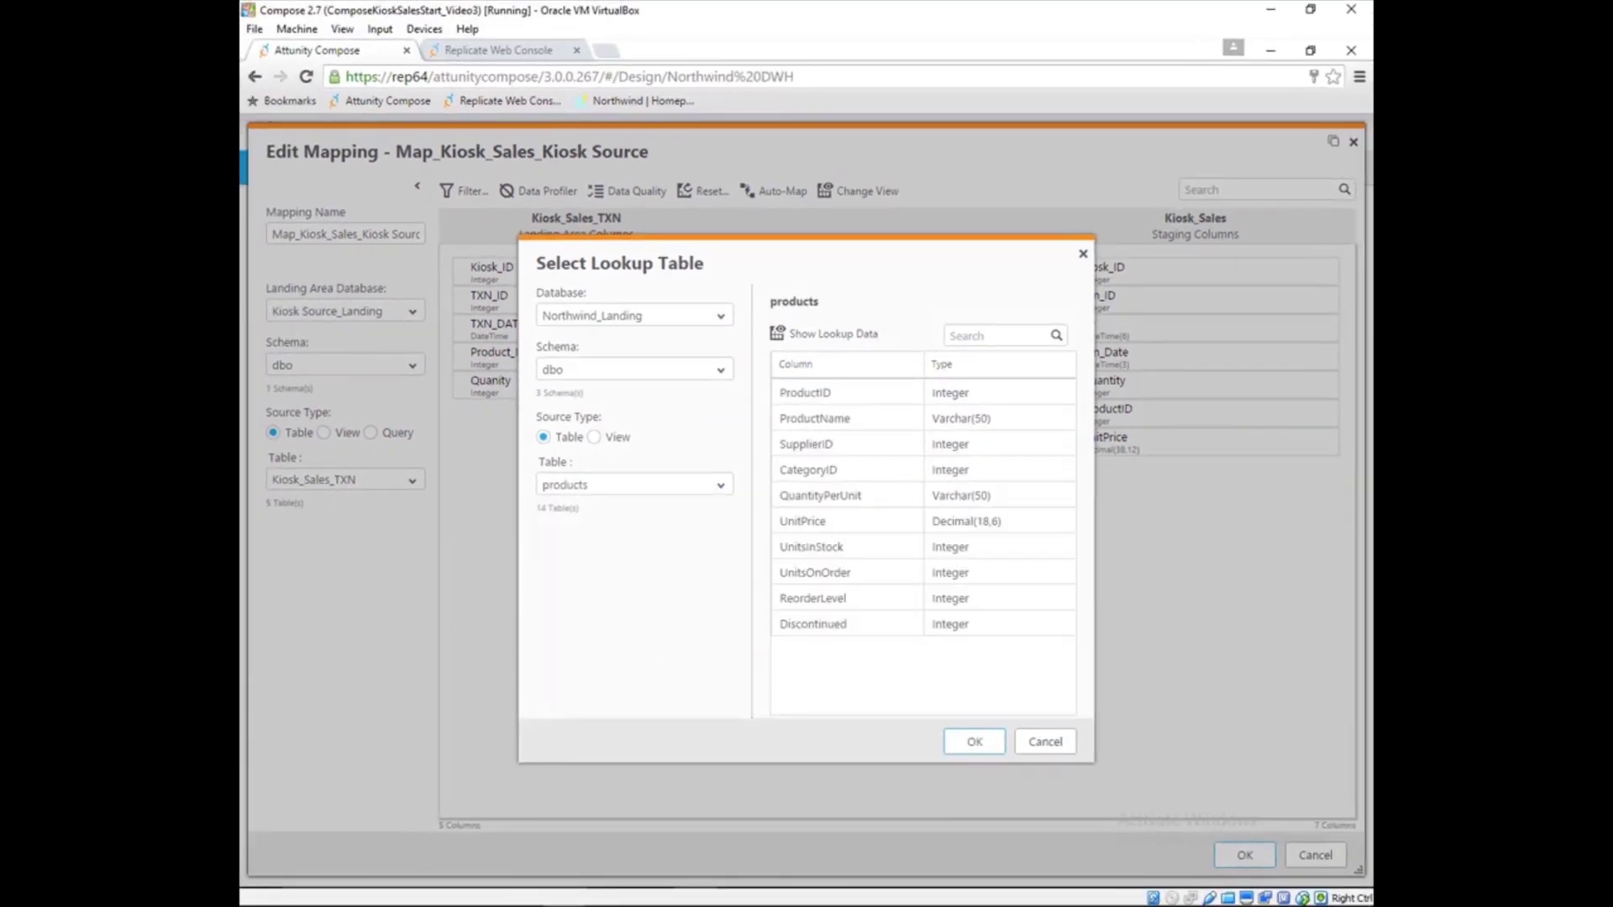
{"action": "left_click", "coordinate": [968, 746]}
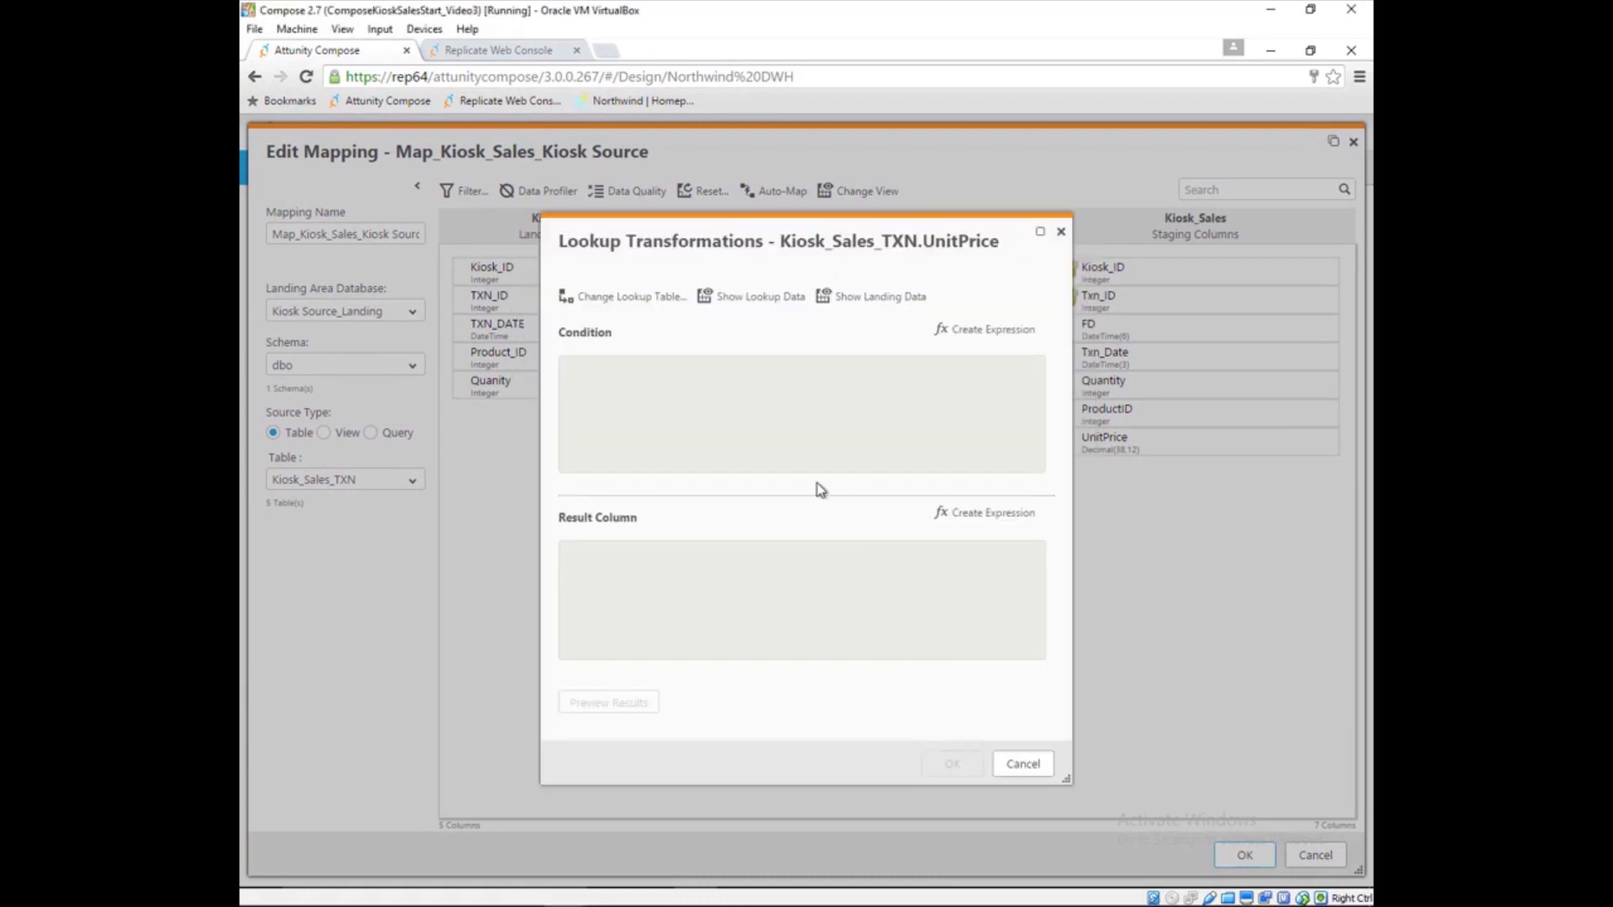
Step: Build the match condition ProductID = Product_ID and test it with values 1 and 1
{"action": "left_click", "coordinate": [953, 329]}
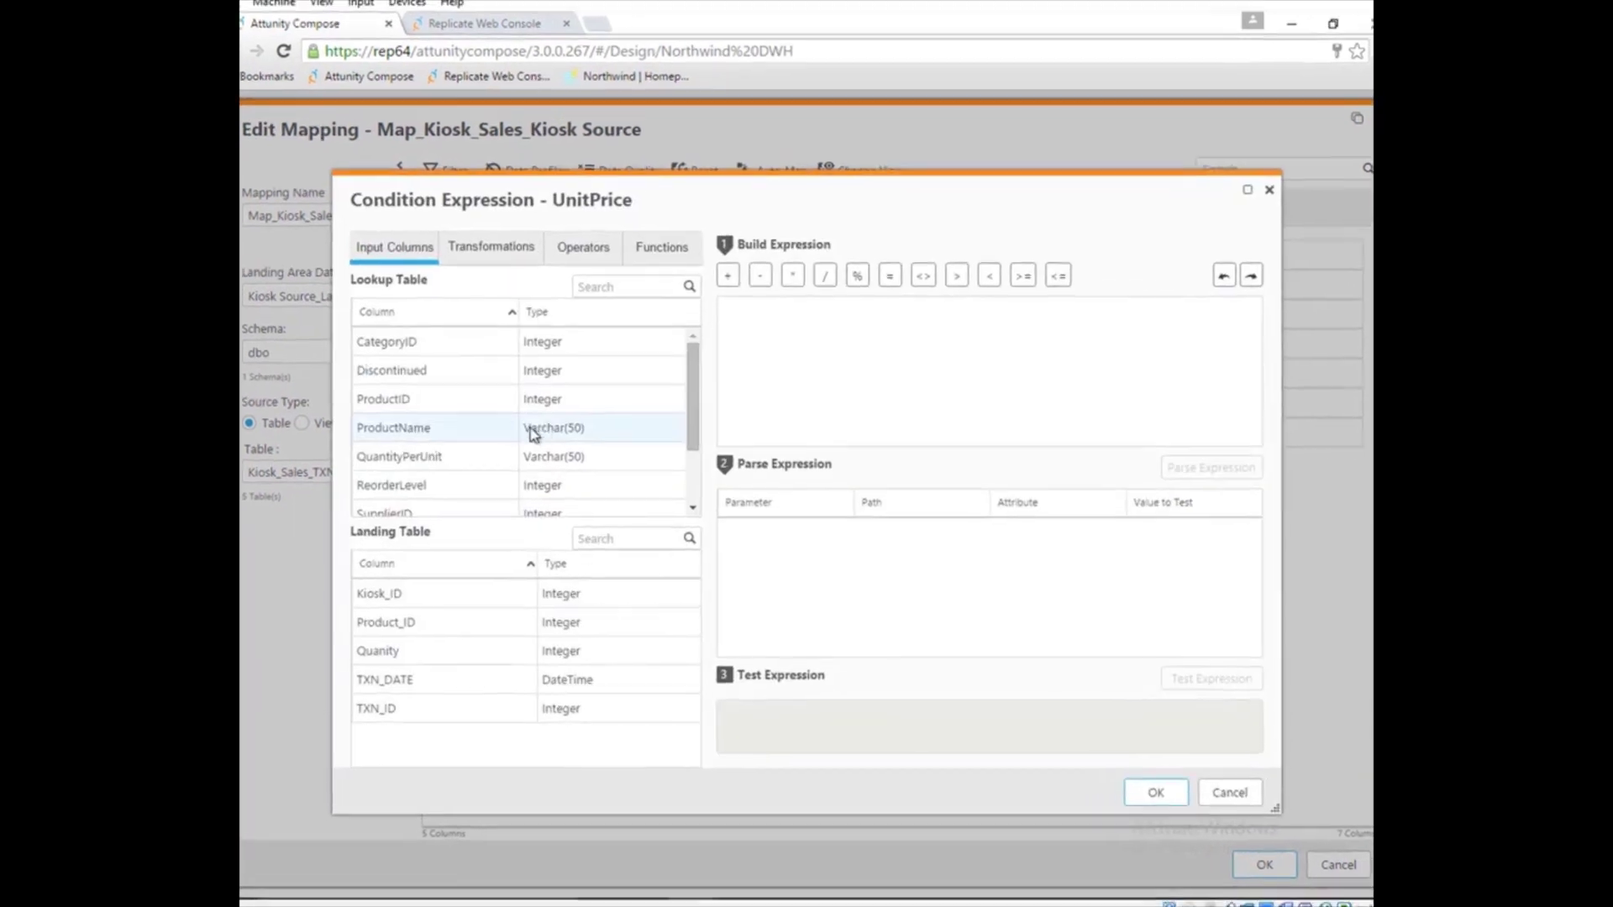
{"action": "double_click", "coordinate": [669, 400]}
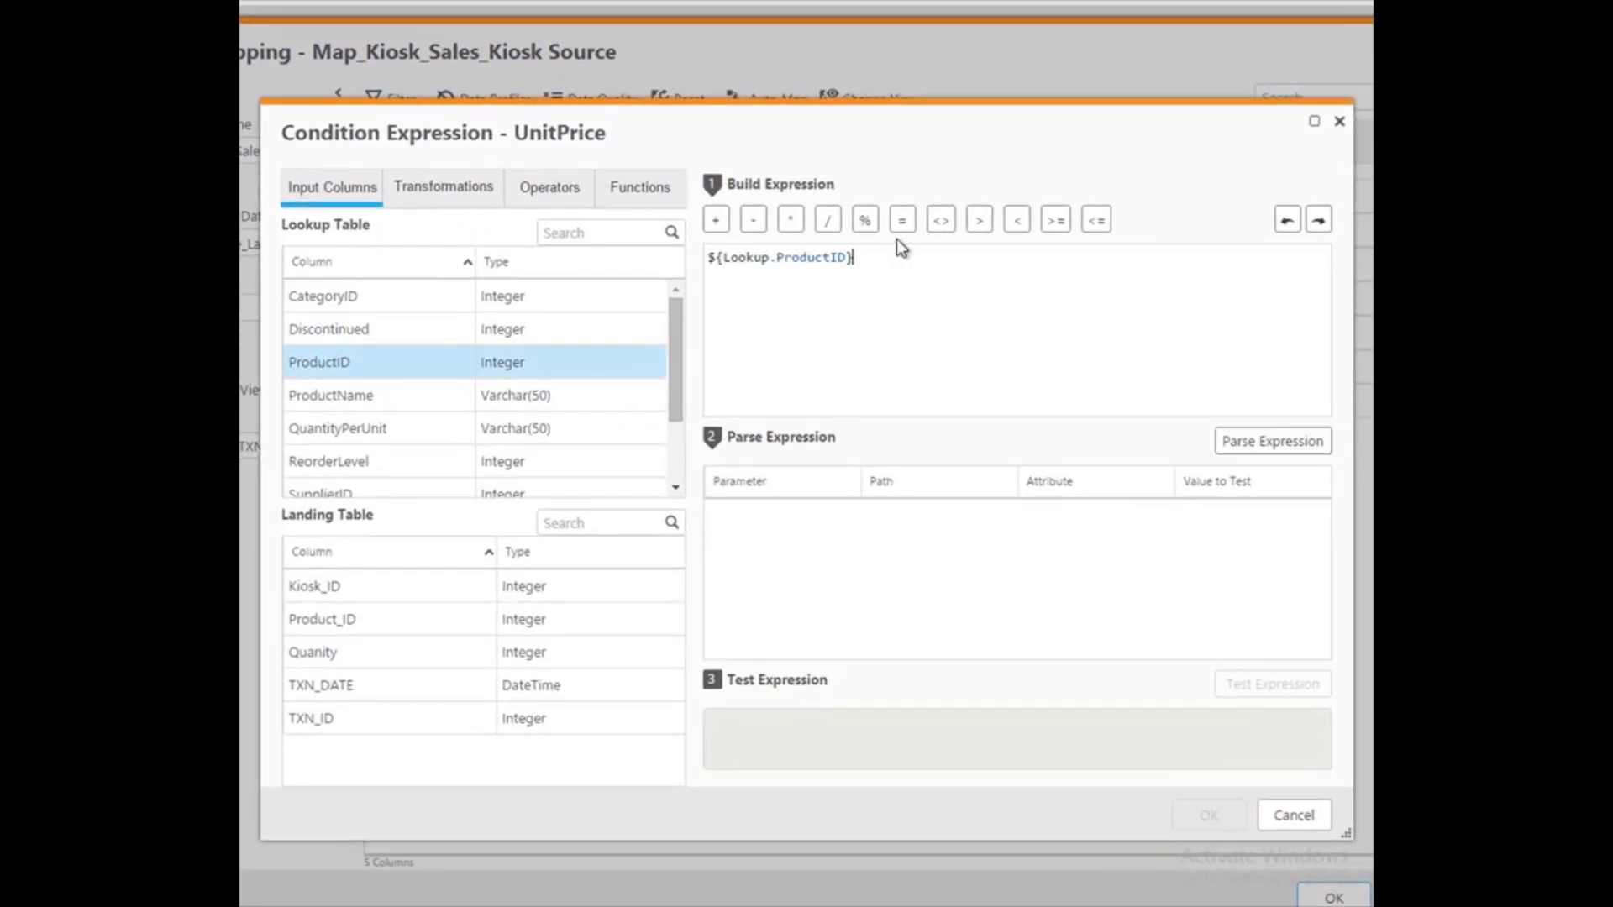
{"action": "left_click", "coordinate": [889, 277]}
{"action": "double_click", "coordinate": [670, 617]}
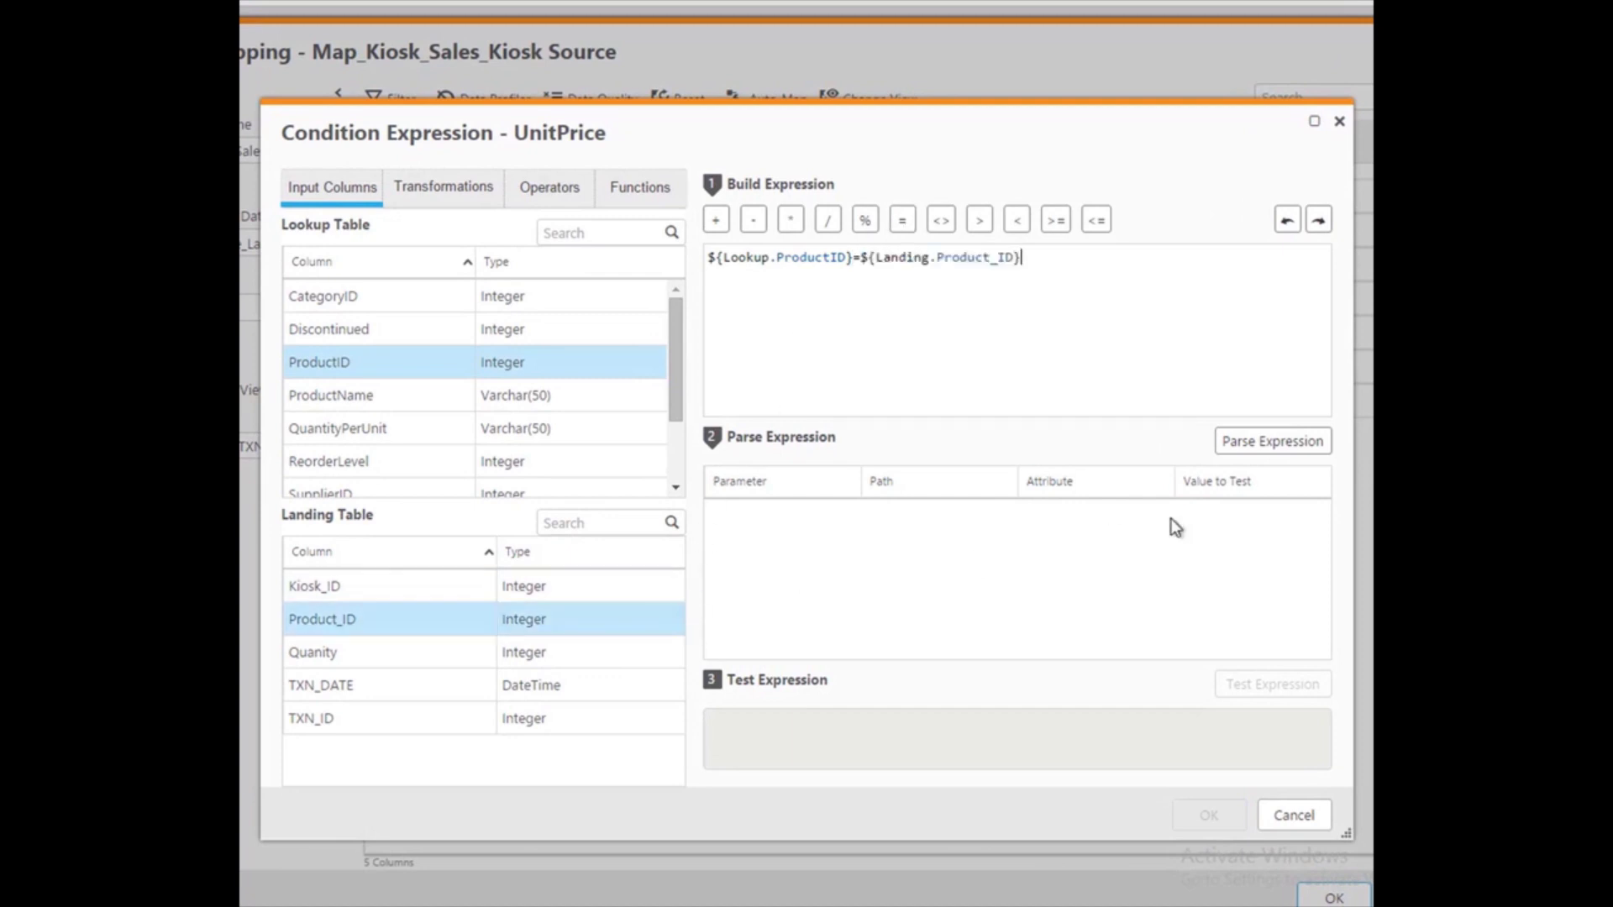
{"action": "left_click", "coordinate": [1272, 442]}
{"action": "left_click", "coordinate": [1246, 520]}
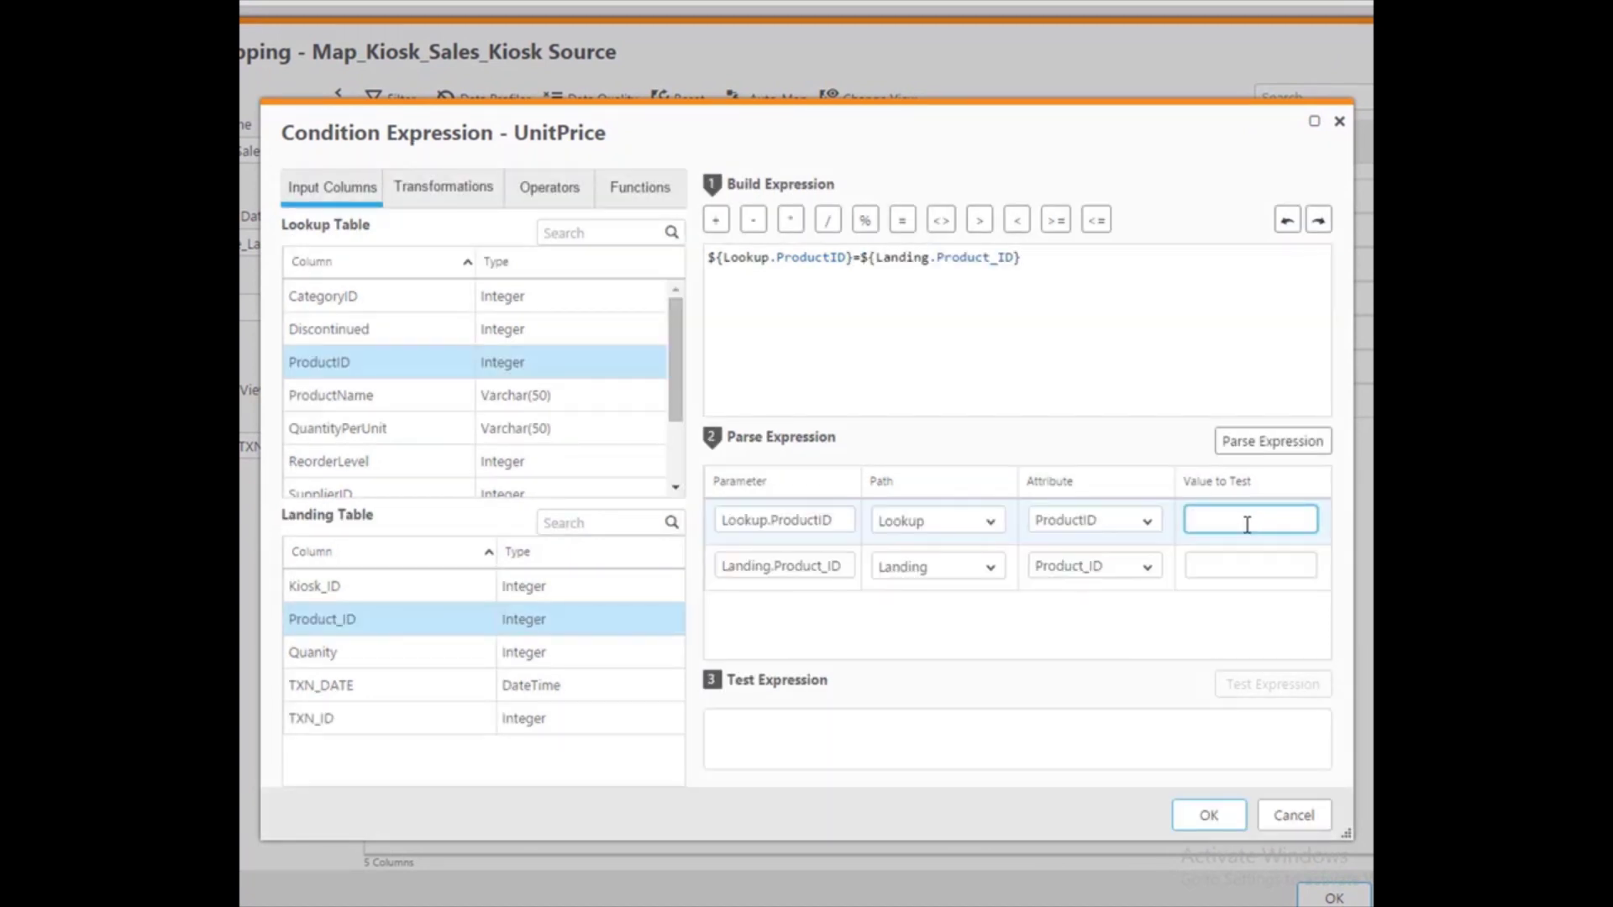
{"action": "type", "text": "1"}
{"action": "left_click", "coordinate": [1220, 567]}
{"action": "type", "text": "1"}
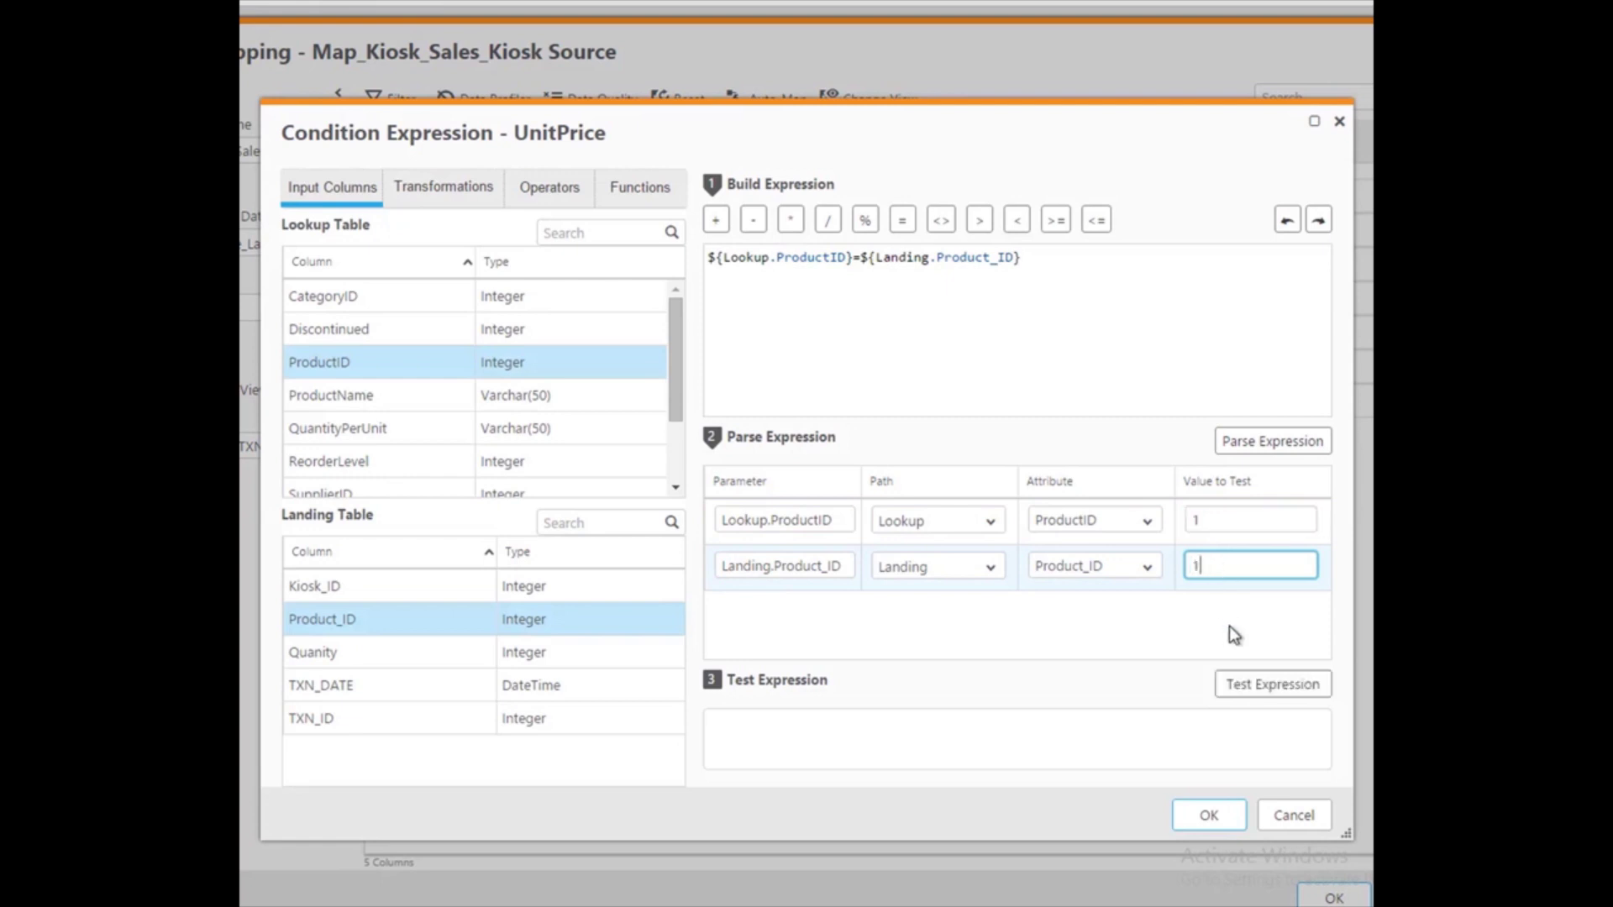
{"action": "left_click", "coordinate": [1236, 685]}
{"action": "left_click", "coordinate": [1209, 816]}
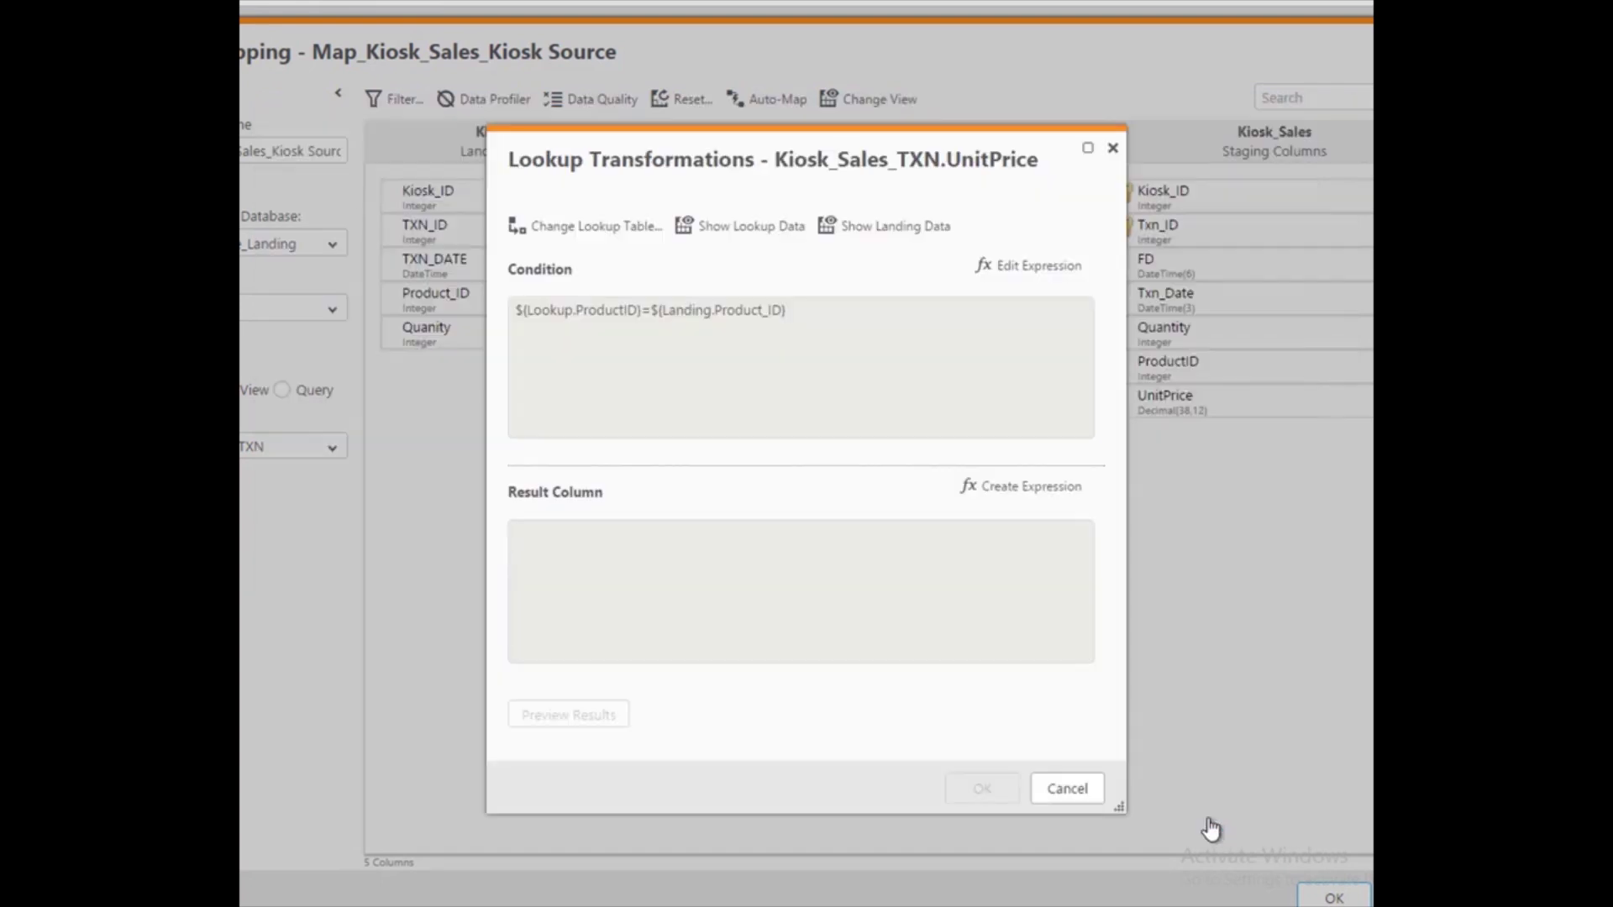
Step: Return the products table's UnitPrice as the lookup result, preview the prices, and confirm
{"action": "left_click", "coordinate": [1011, 486]}
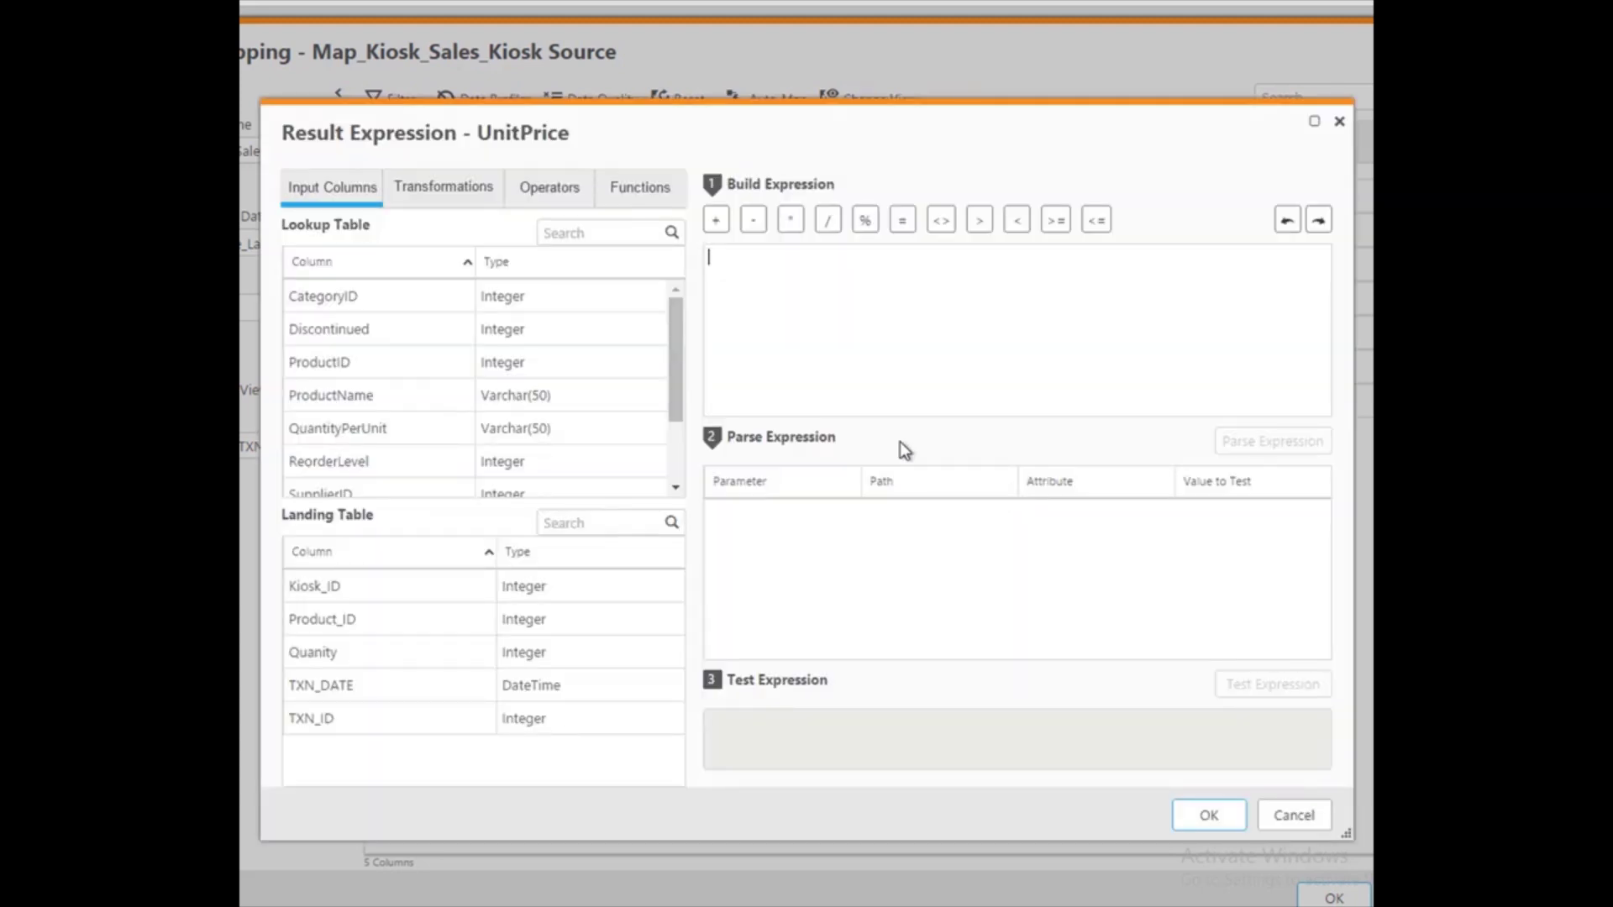
{"action": "scroll", "coordinate": [668, 457], "scroll_direction": "down", "scroll_amount": 1}
{"action": "double_click", "coordinate": [651, 439]}
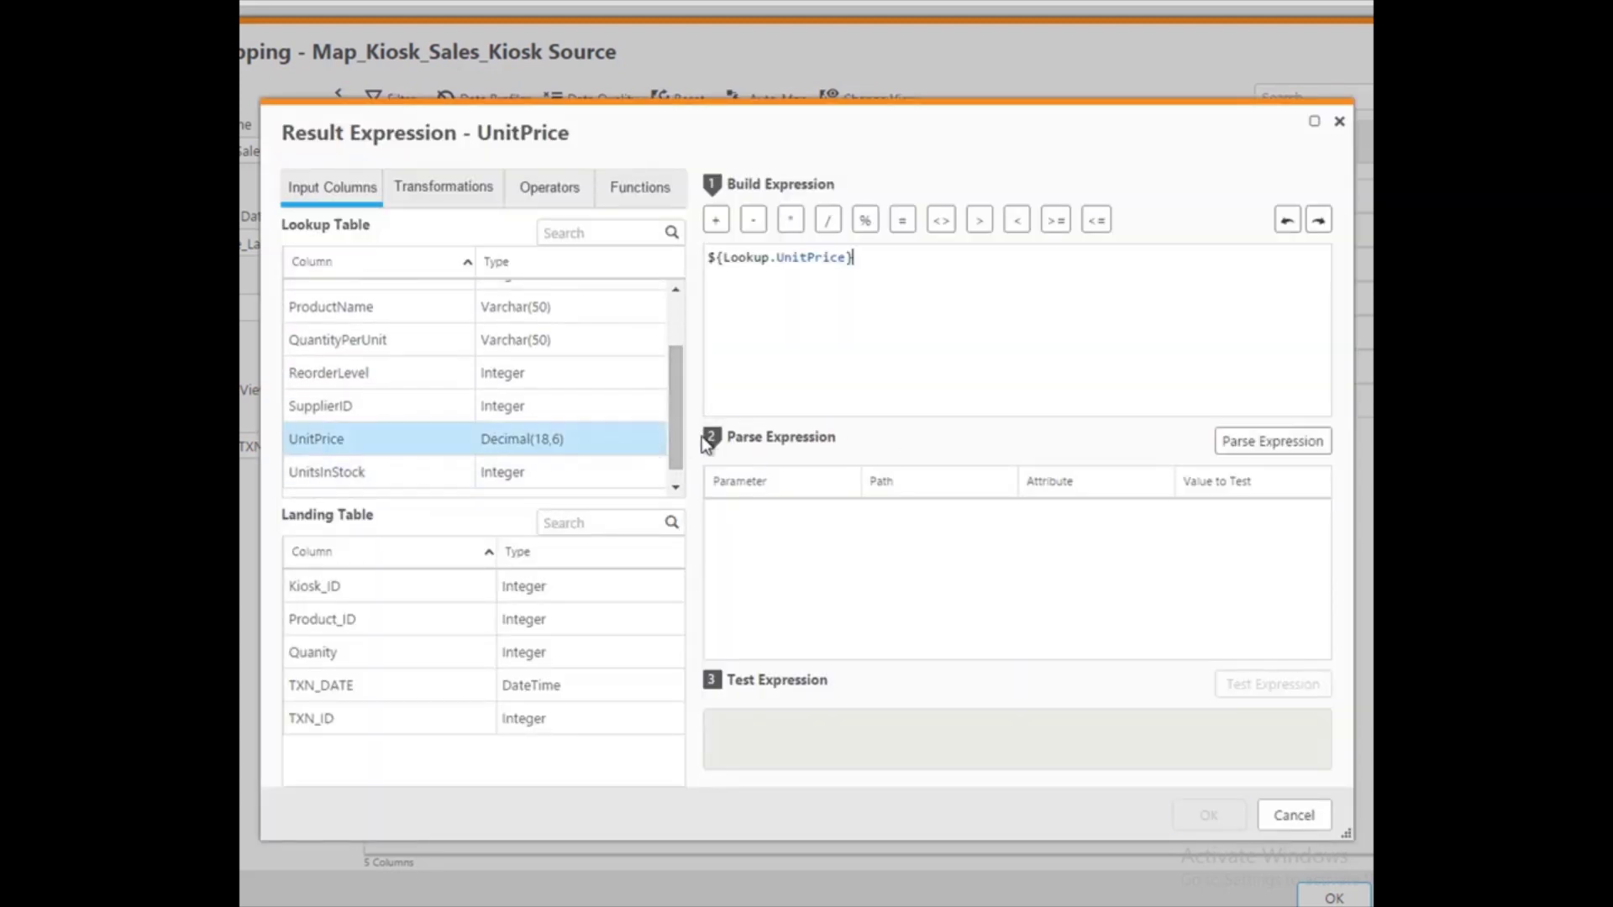
{"action": "left_click", "coordinate": [1227, 451]}
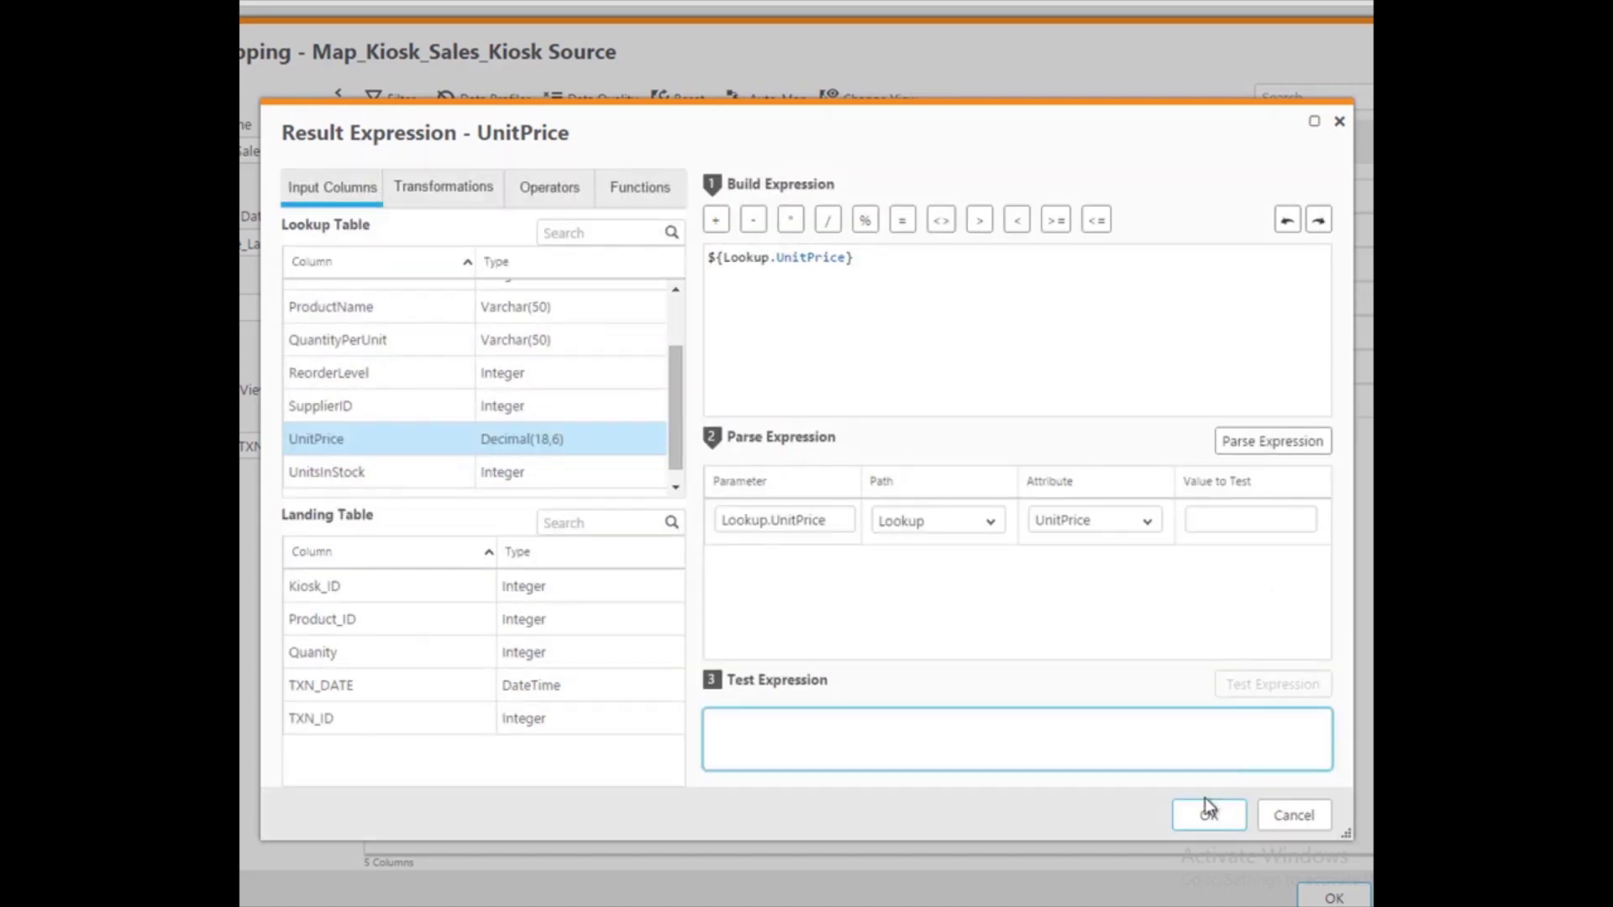
{"action": "left_click", "coordinate": [1207, 817]}
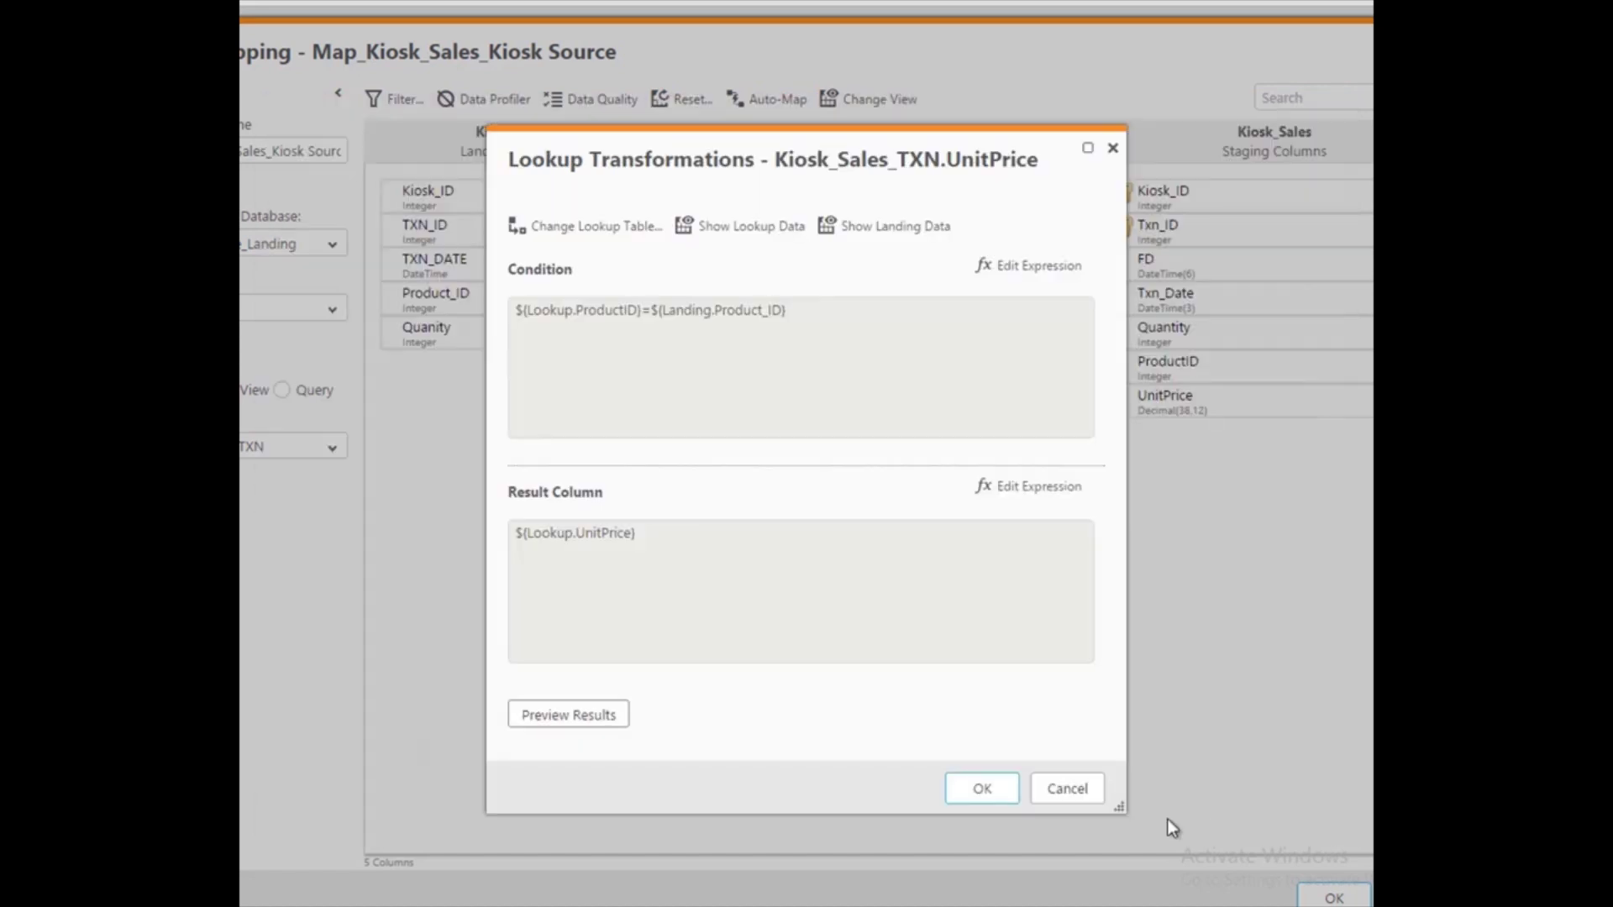
{"action": "left_click", "coordinate": [574, 716]}
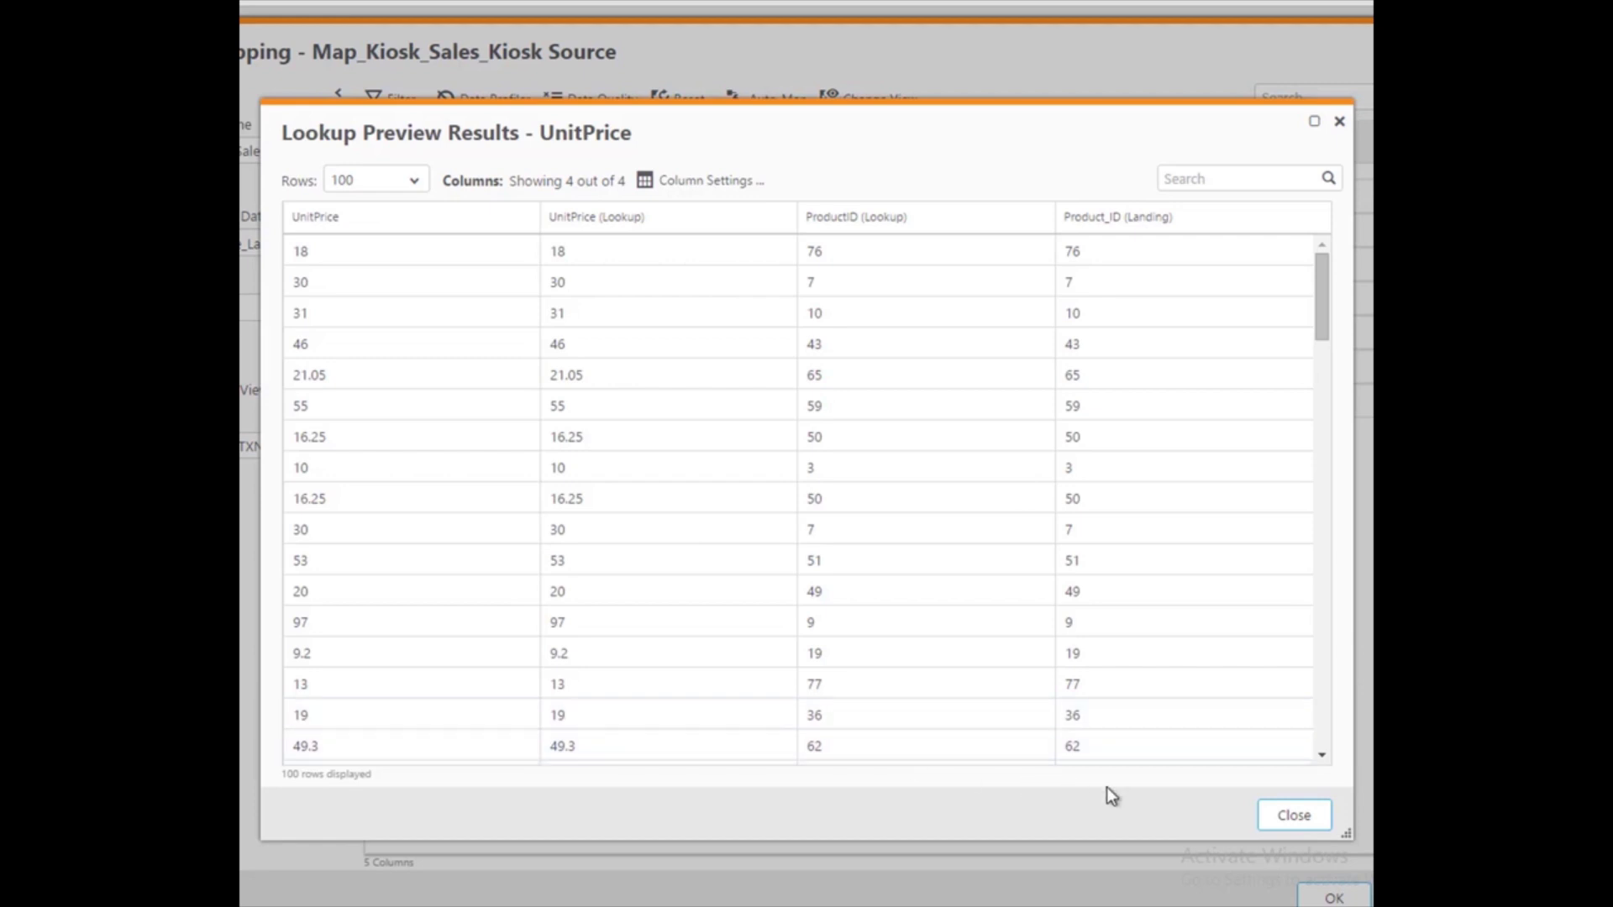
{"action": "left_click", "coordinate": [1249, 811]}
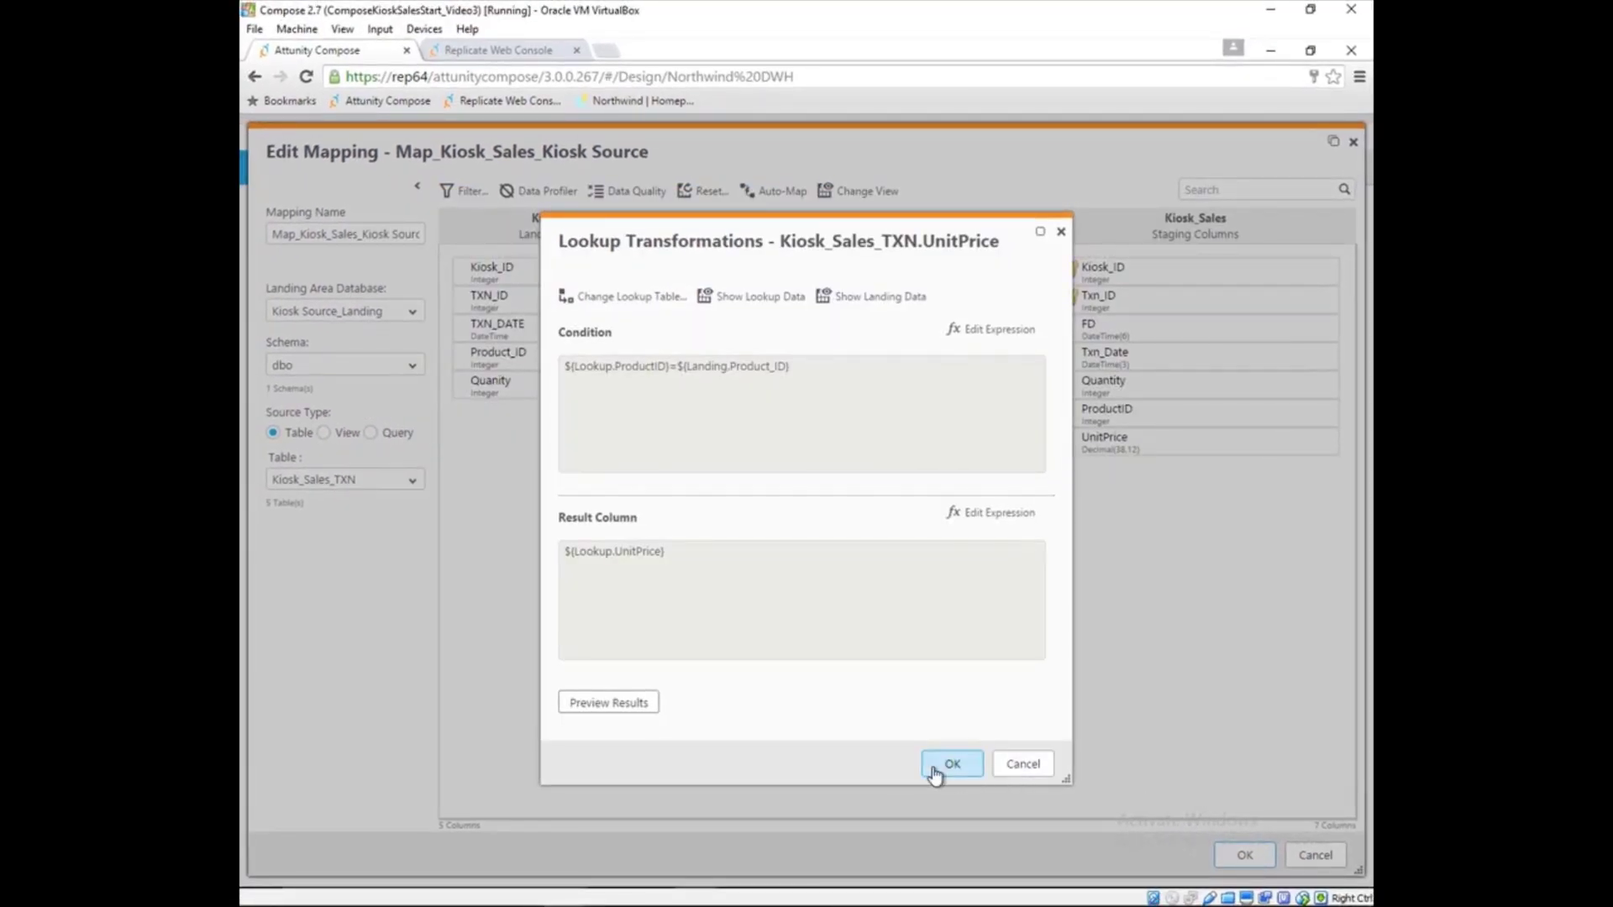
{"action": "left_click", "coordinate": [964, 783]}
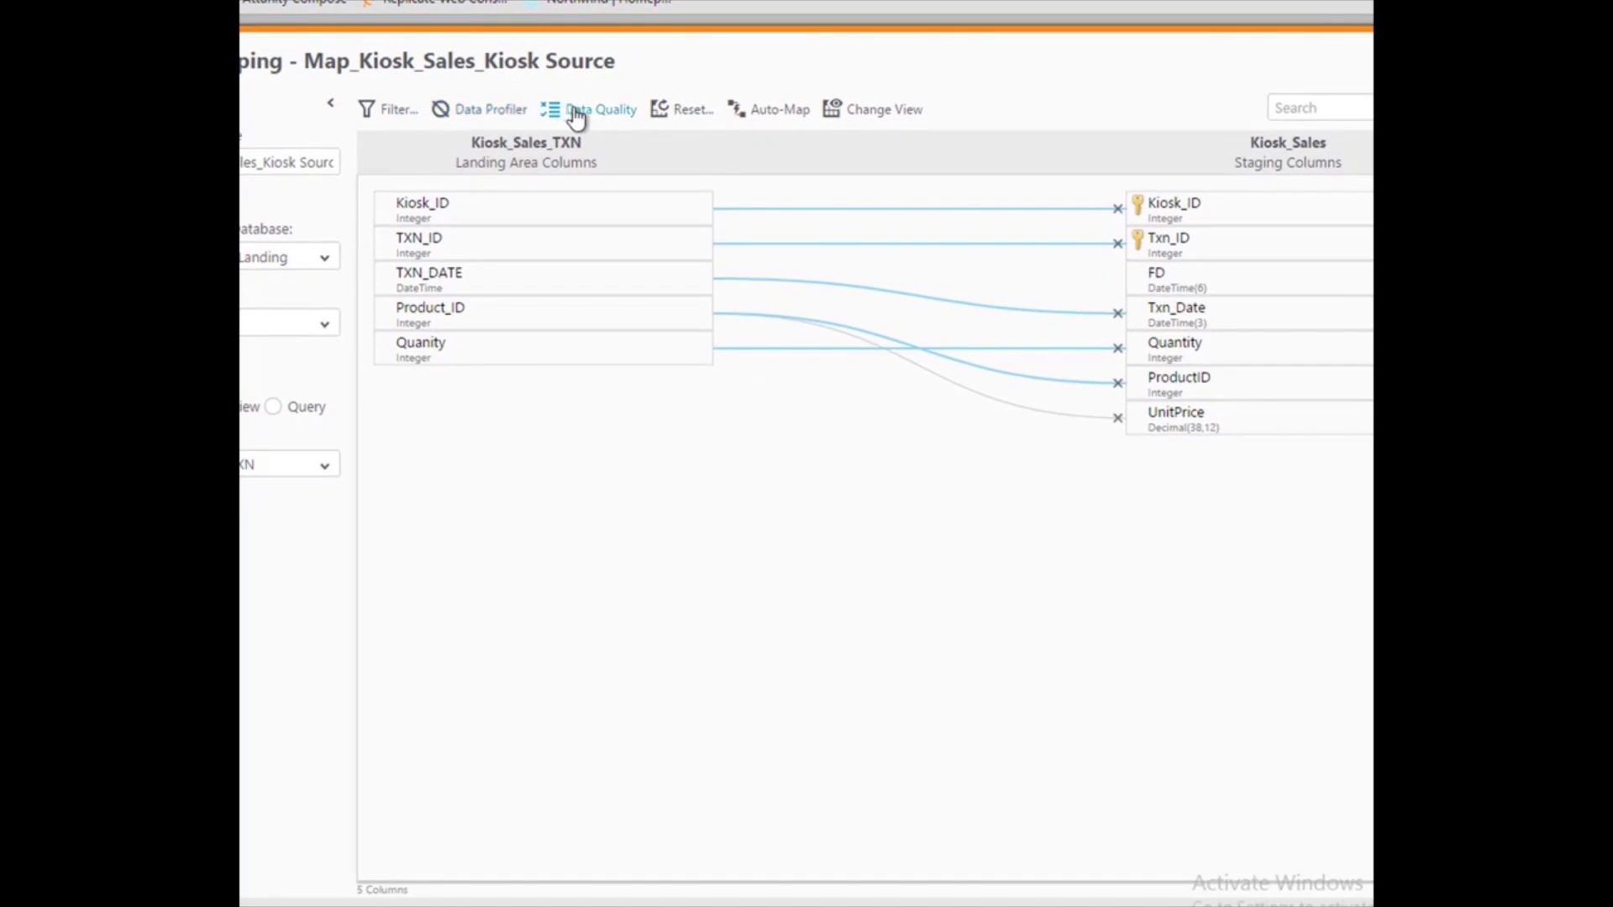
Step: Add a new data quality validation rule named Quantity Check
{"action": "left_click", "coordinate": [576, 111]}
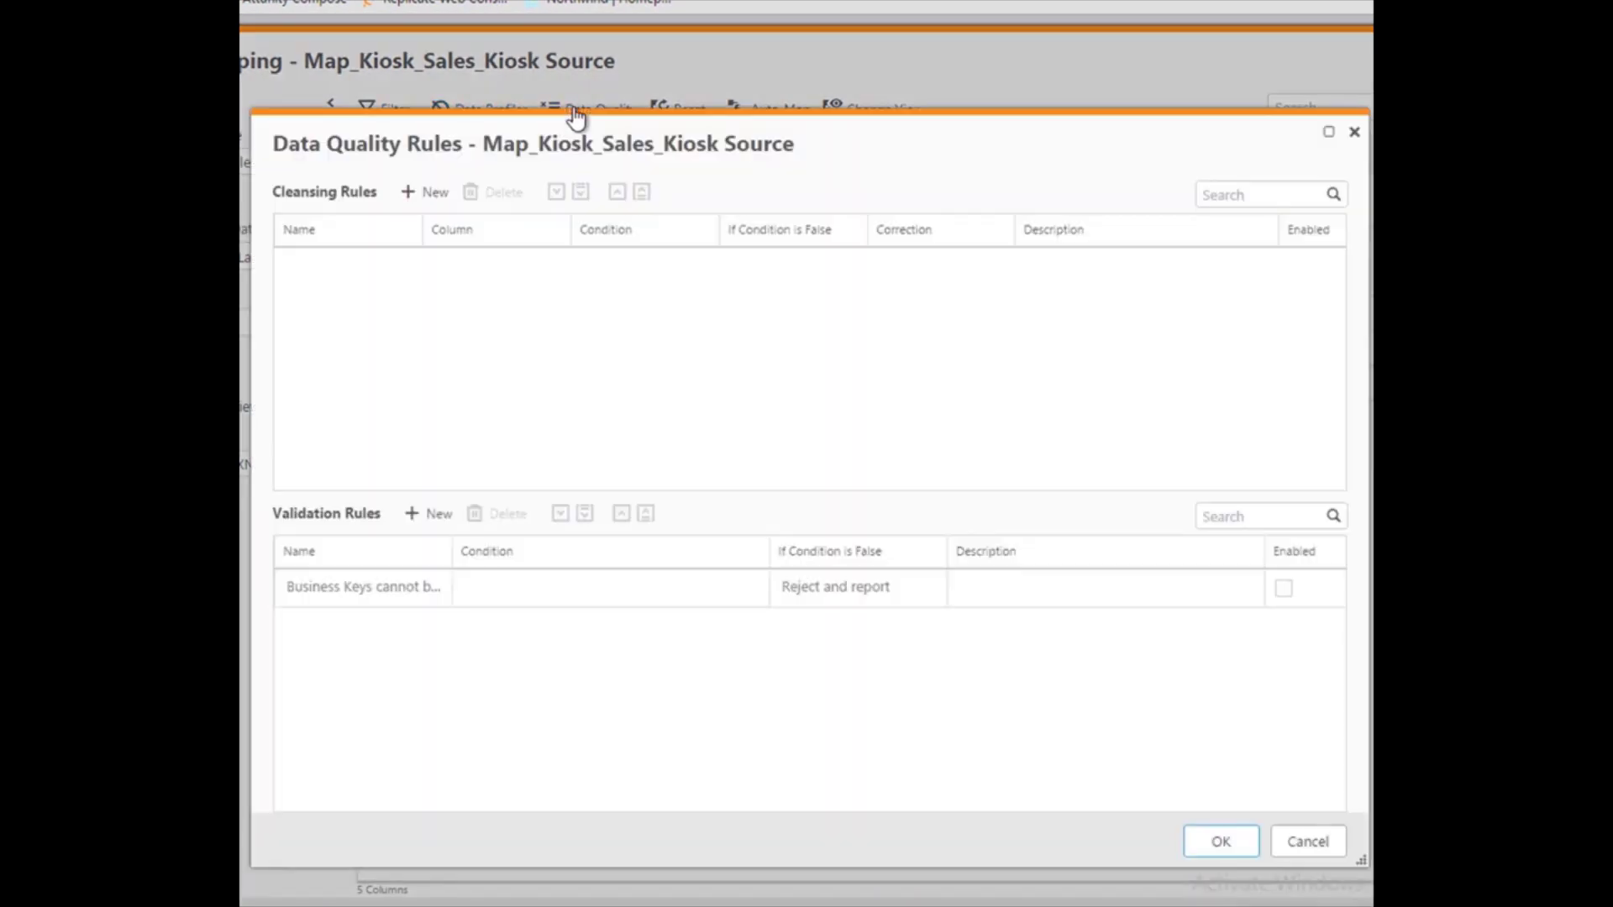
{"action": "left_click", "coordinate": [432, 518]}
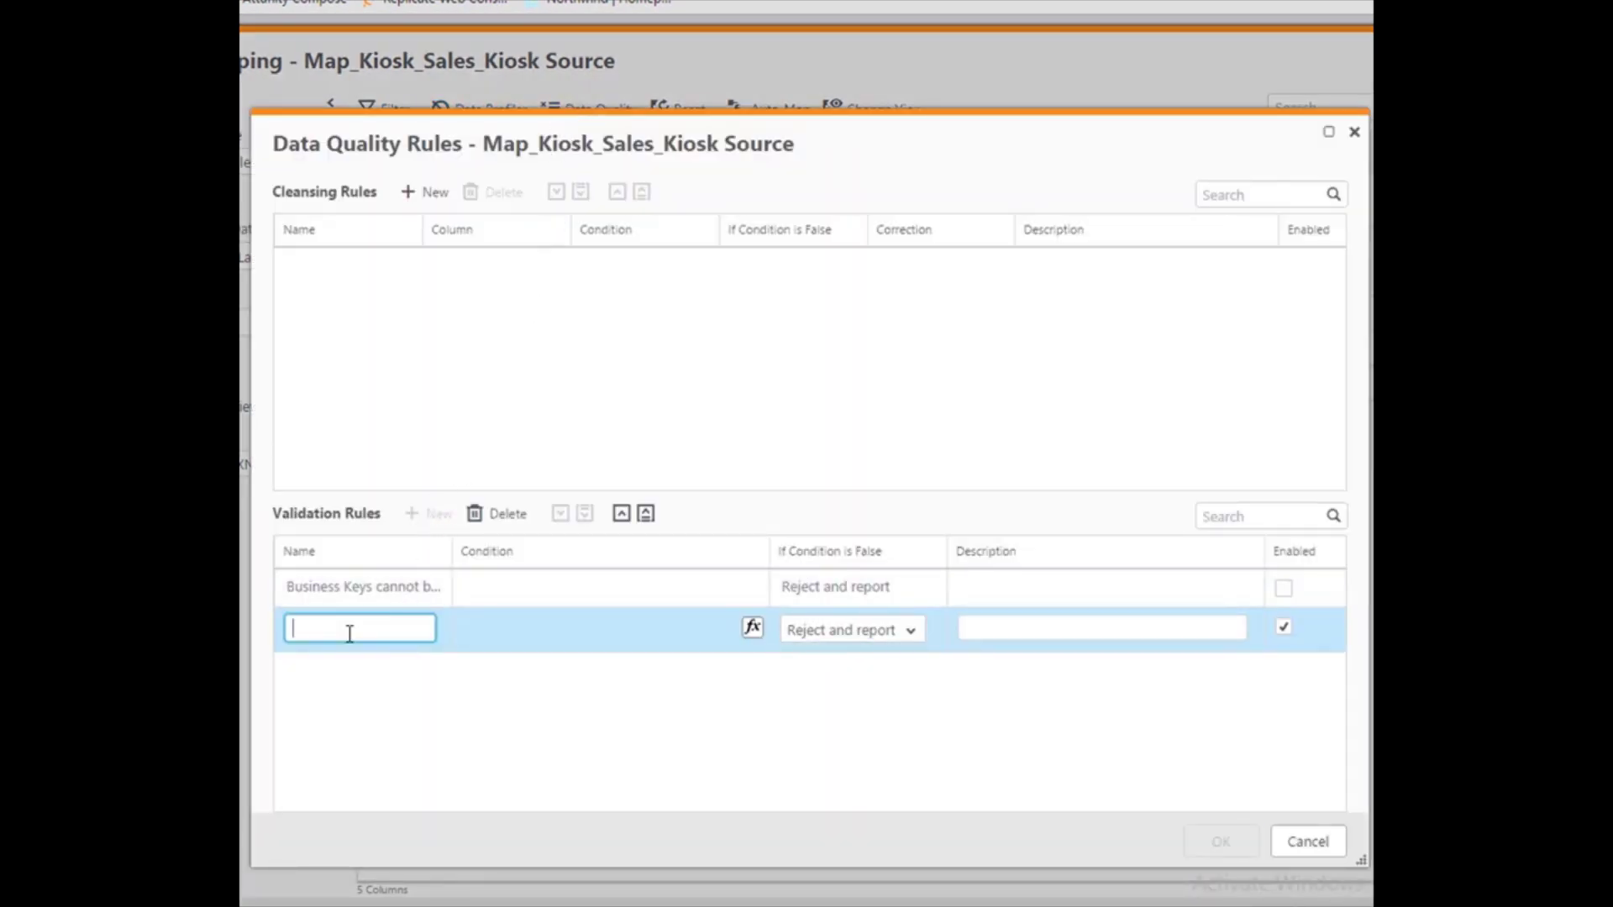
{"action": "type", "text": "Quantity Check"}
Step: Give the rule the condition ${Quanity}>0, keeping failing rows rejected and reported
{"action": "left_click", "coordinate": [751, 629]}
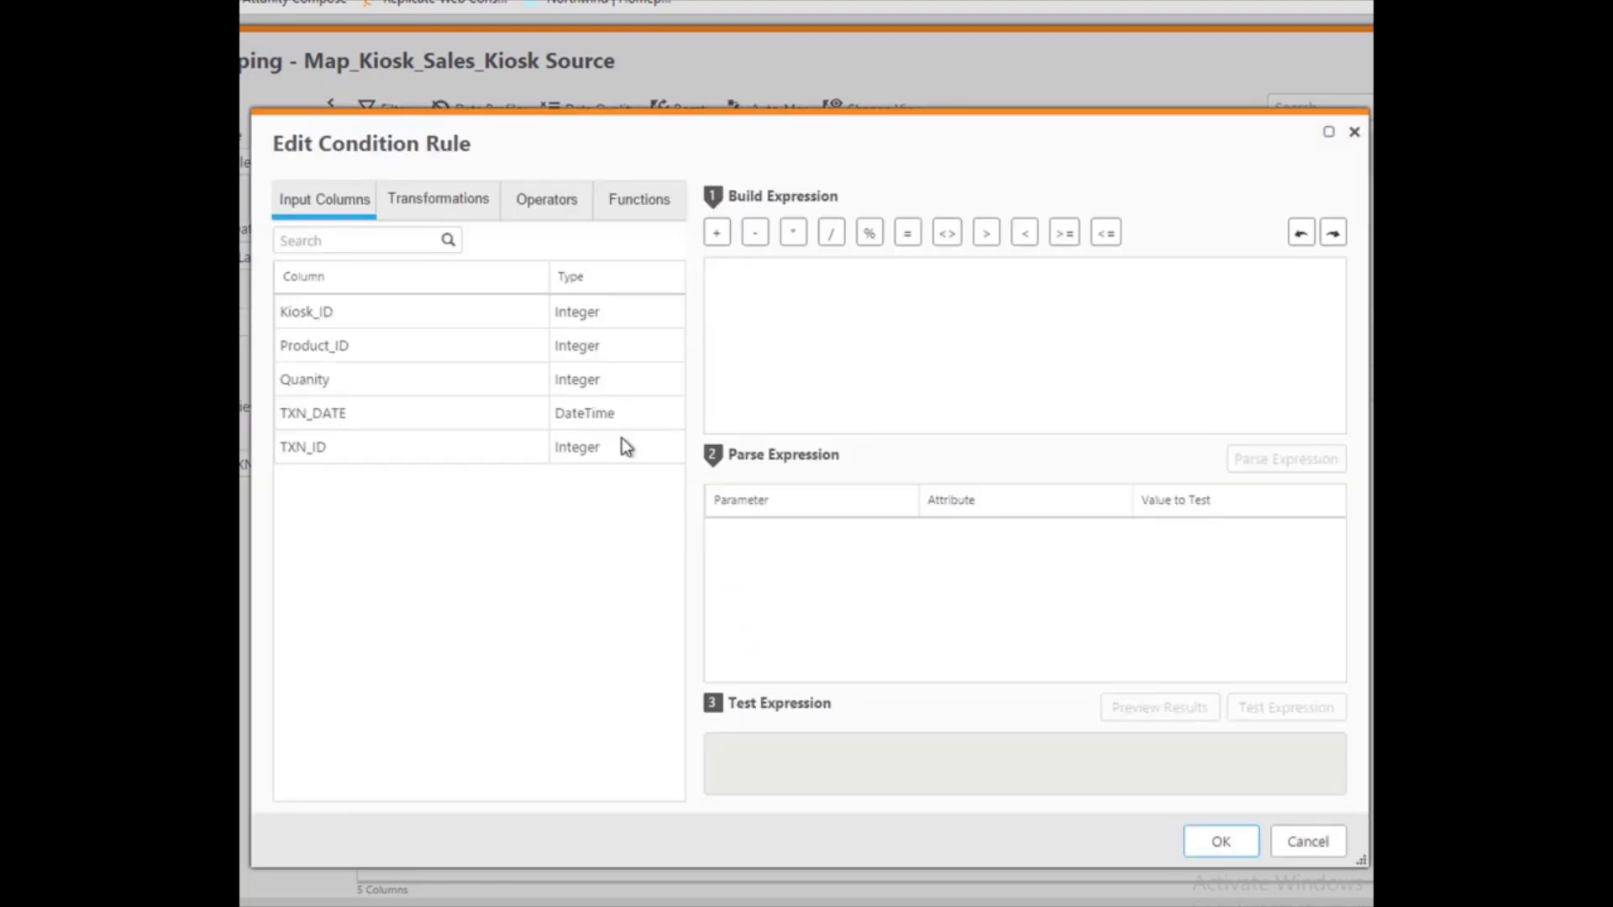
{"action": "left_click", "coordinate": [515, 382]}
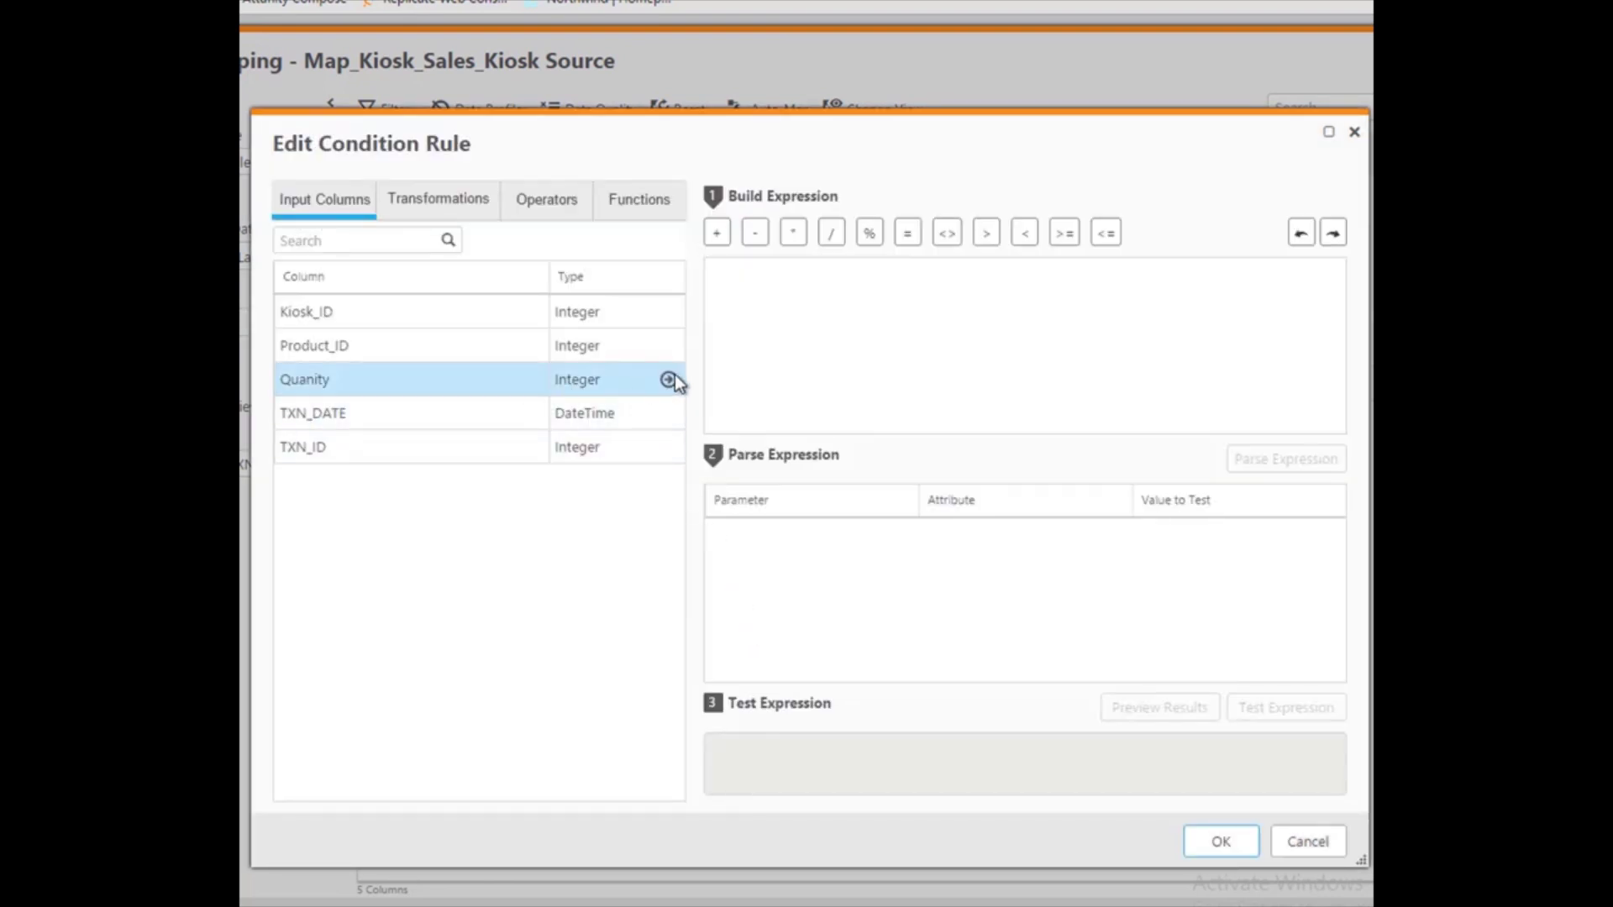
{"action": "left_click", "coordinate": [674, 376]}
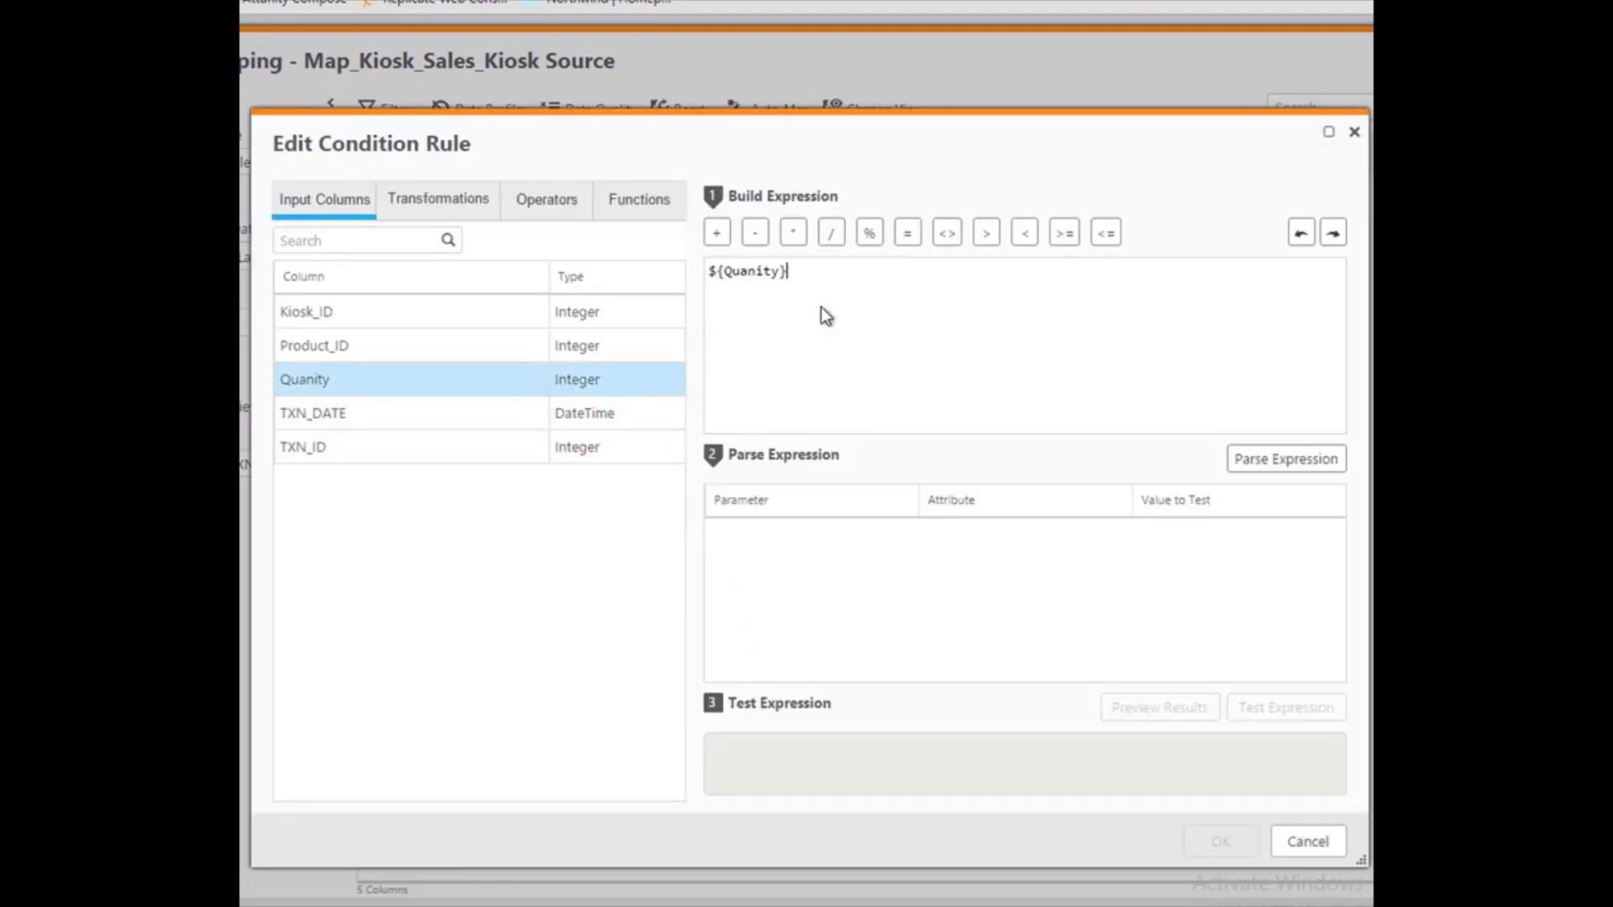
{"action": "left_click", "coordinate": [995, 242]}
{"action": "type", "text": "0"}
{"action": "left_click", "coordinate": [1314, 461]}
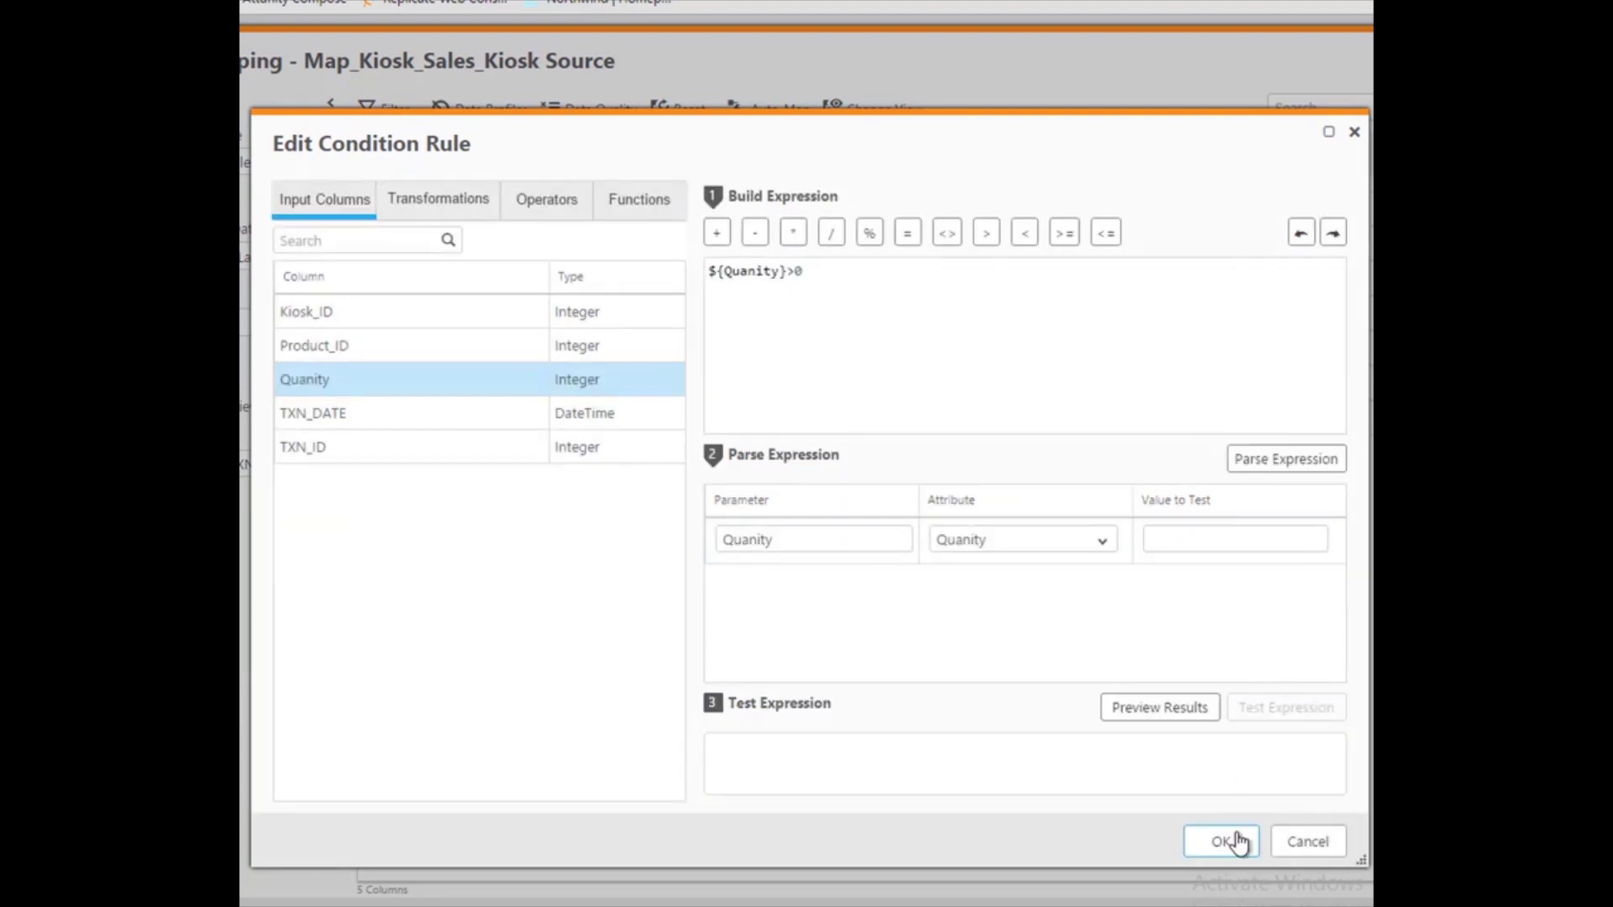
{"action": "left_click", "coordinate": [1237, 843]}
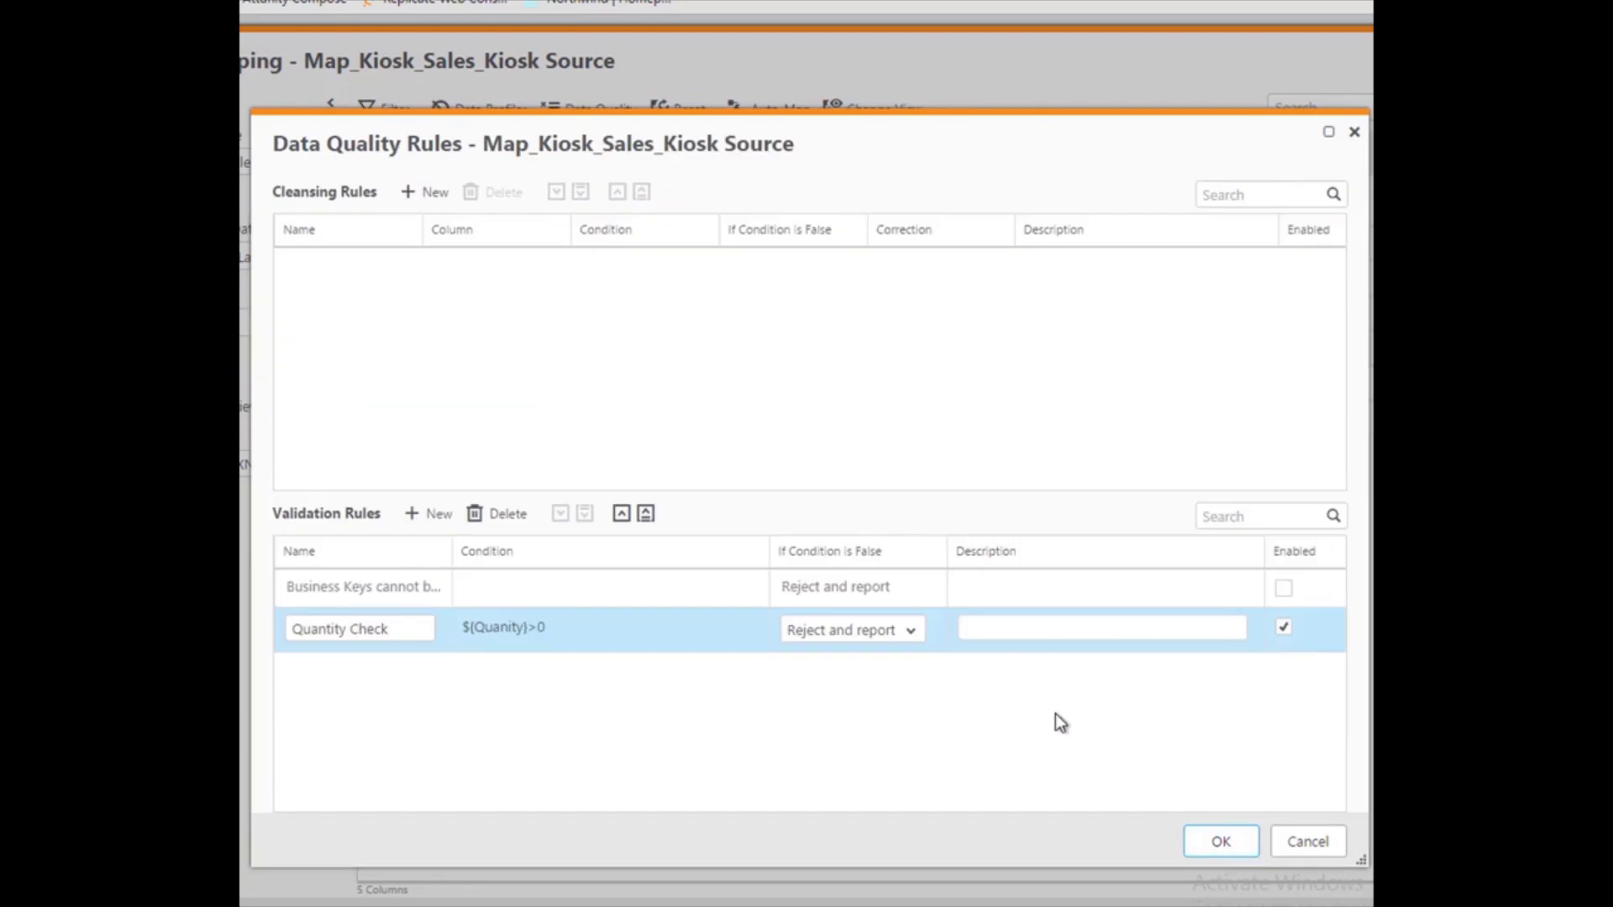
{"action": "left_click", "coordinate": [914, 634]}
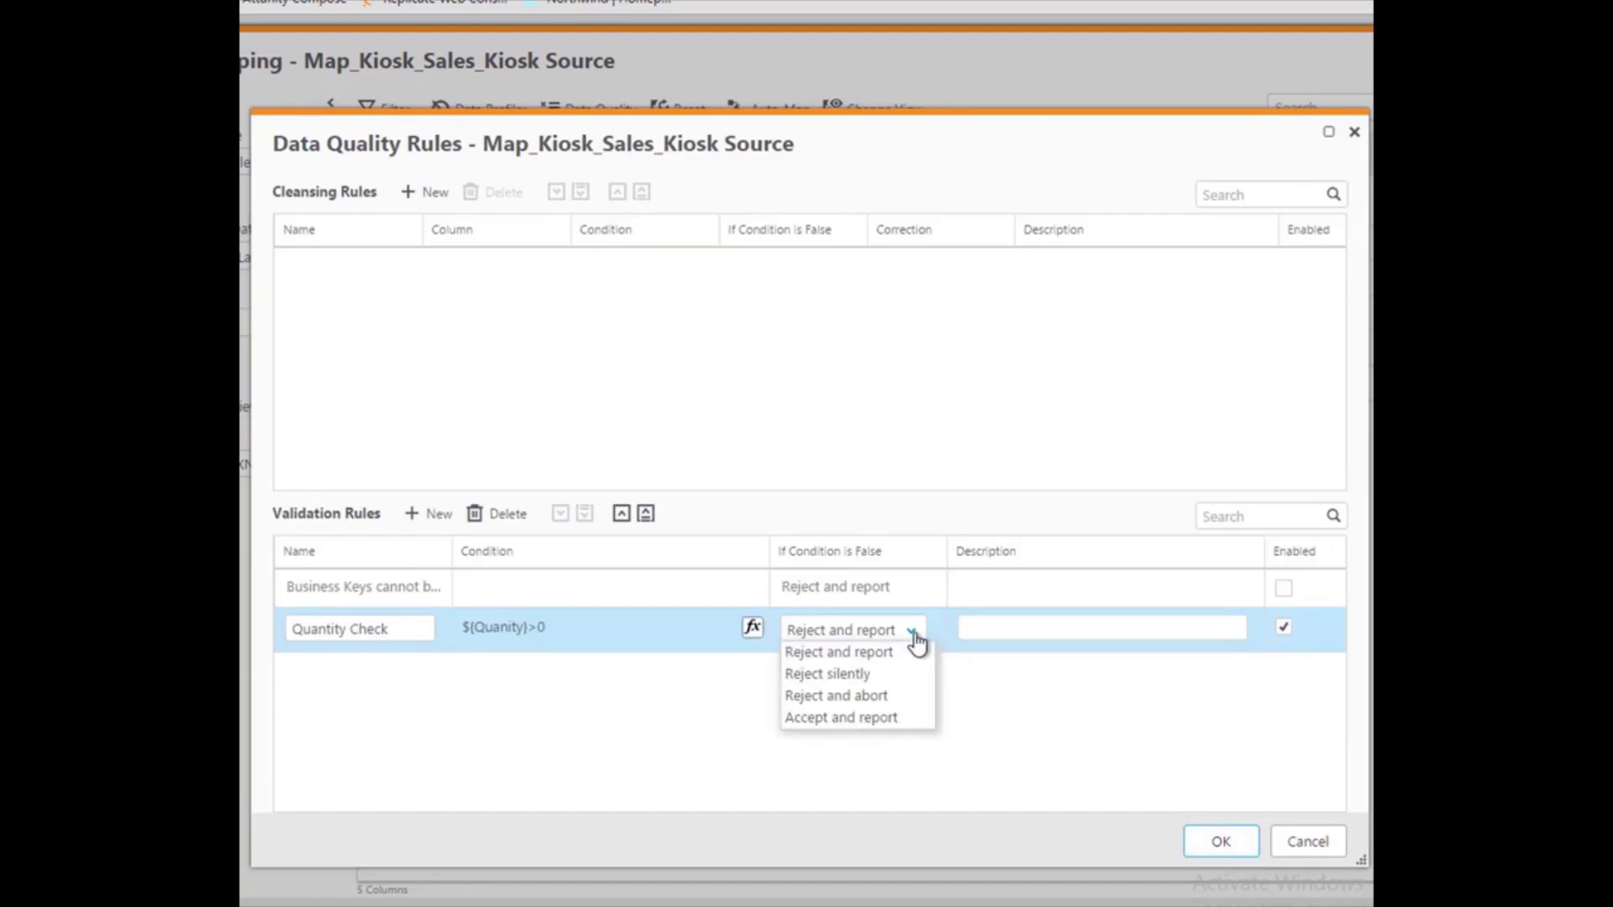
{"action": "left_click", "coordinate": [890, 654]}
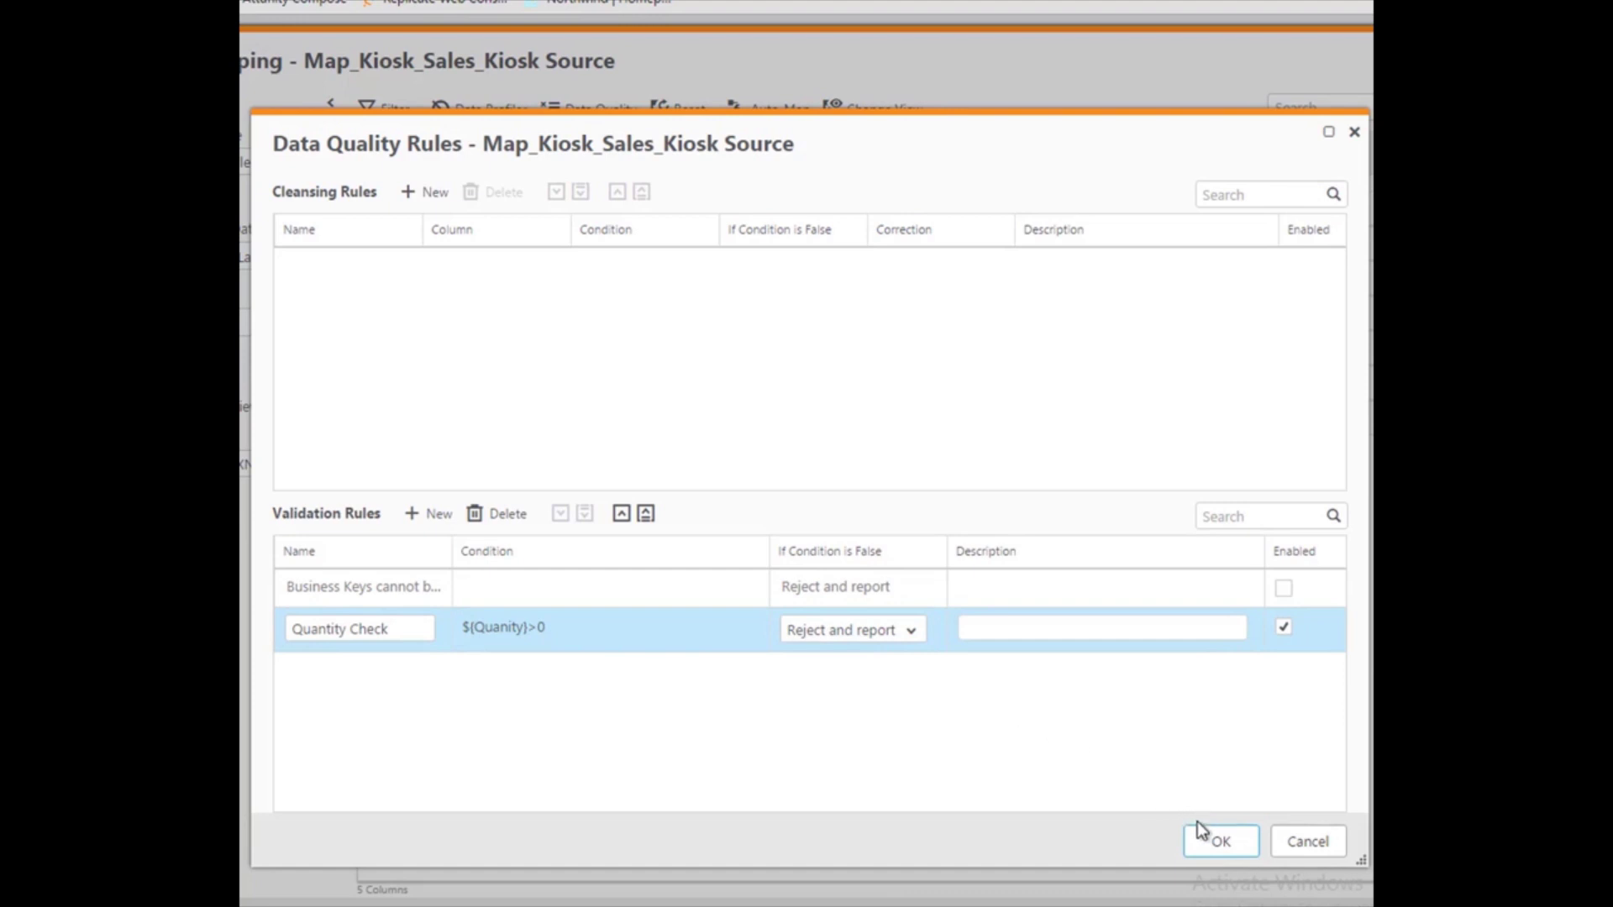
Step: Save the rules, generate the 209 Kiosk Source ETL instructions, review them, and run the set
{"action": "left_click", "coordinate": [1210, 840]}
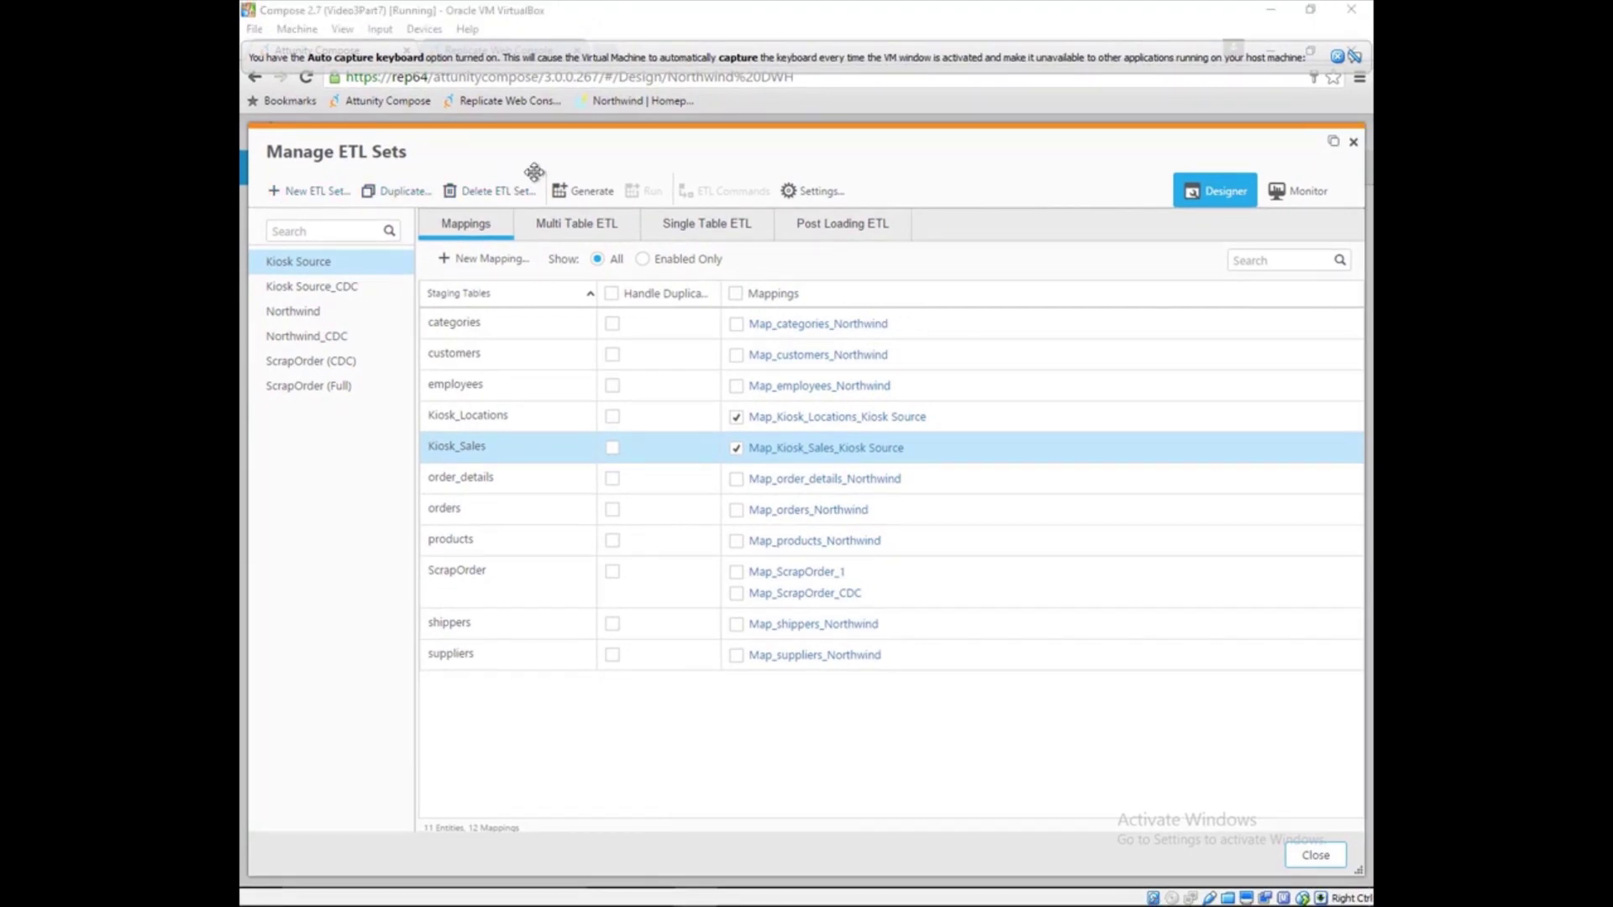
{"action": "left_click", "coordinate": [582, 191]}
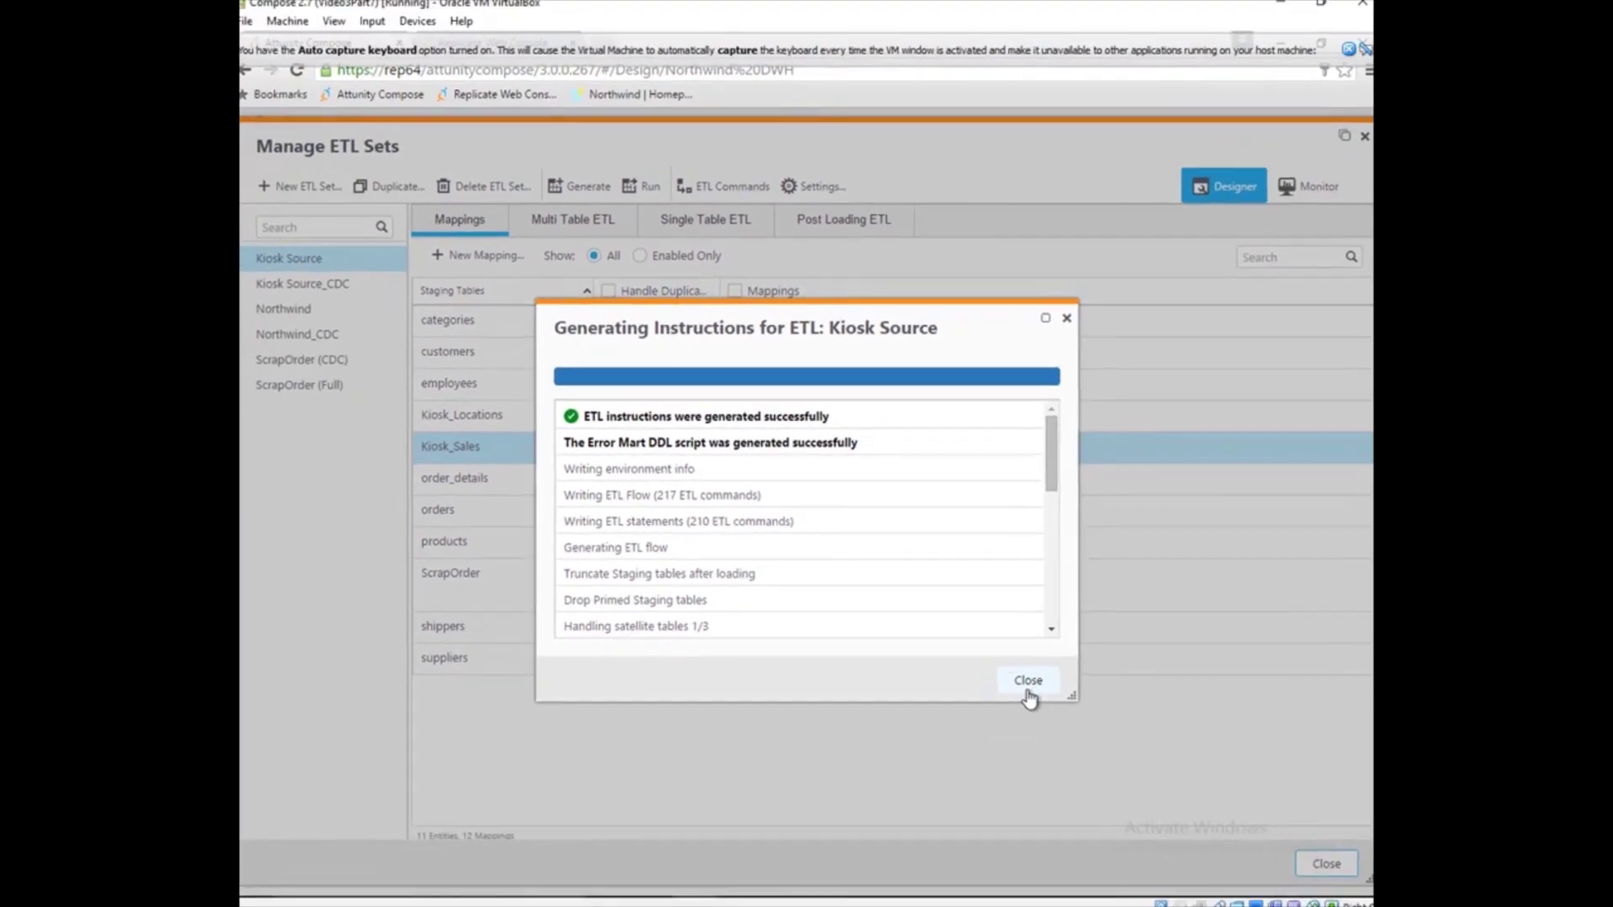
{"action": "left_click", "coordinate": [1026, 688]}
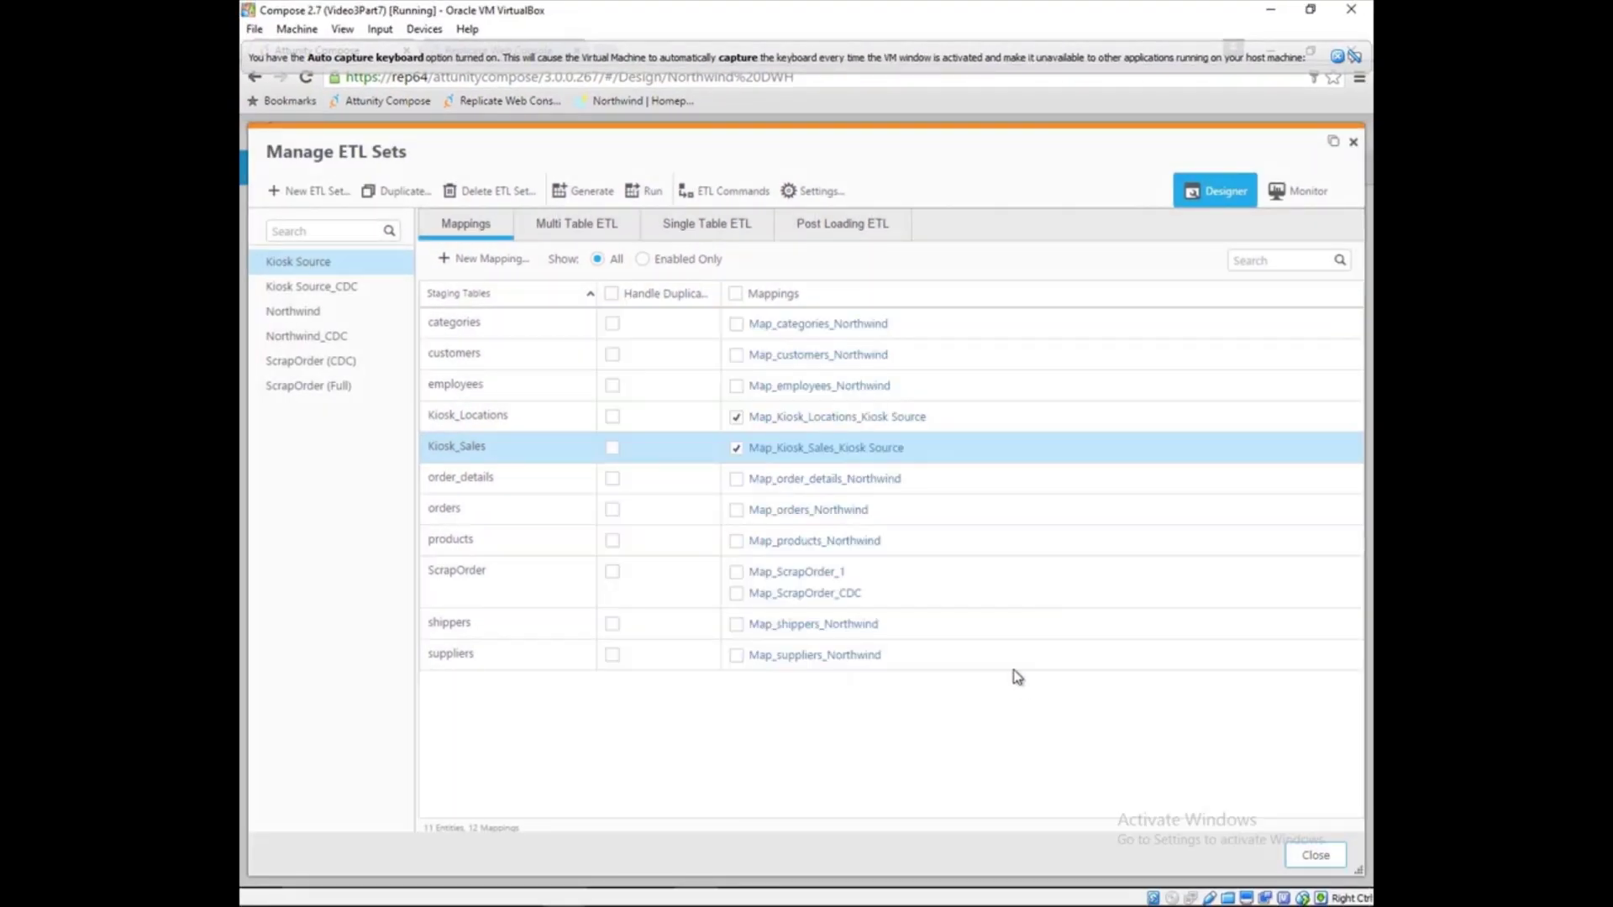
{"action": "left_click", "coordinate": [744, 193]}
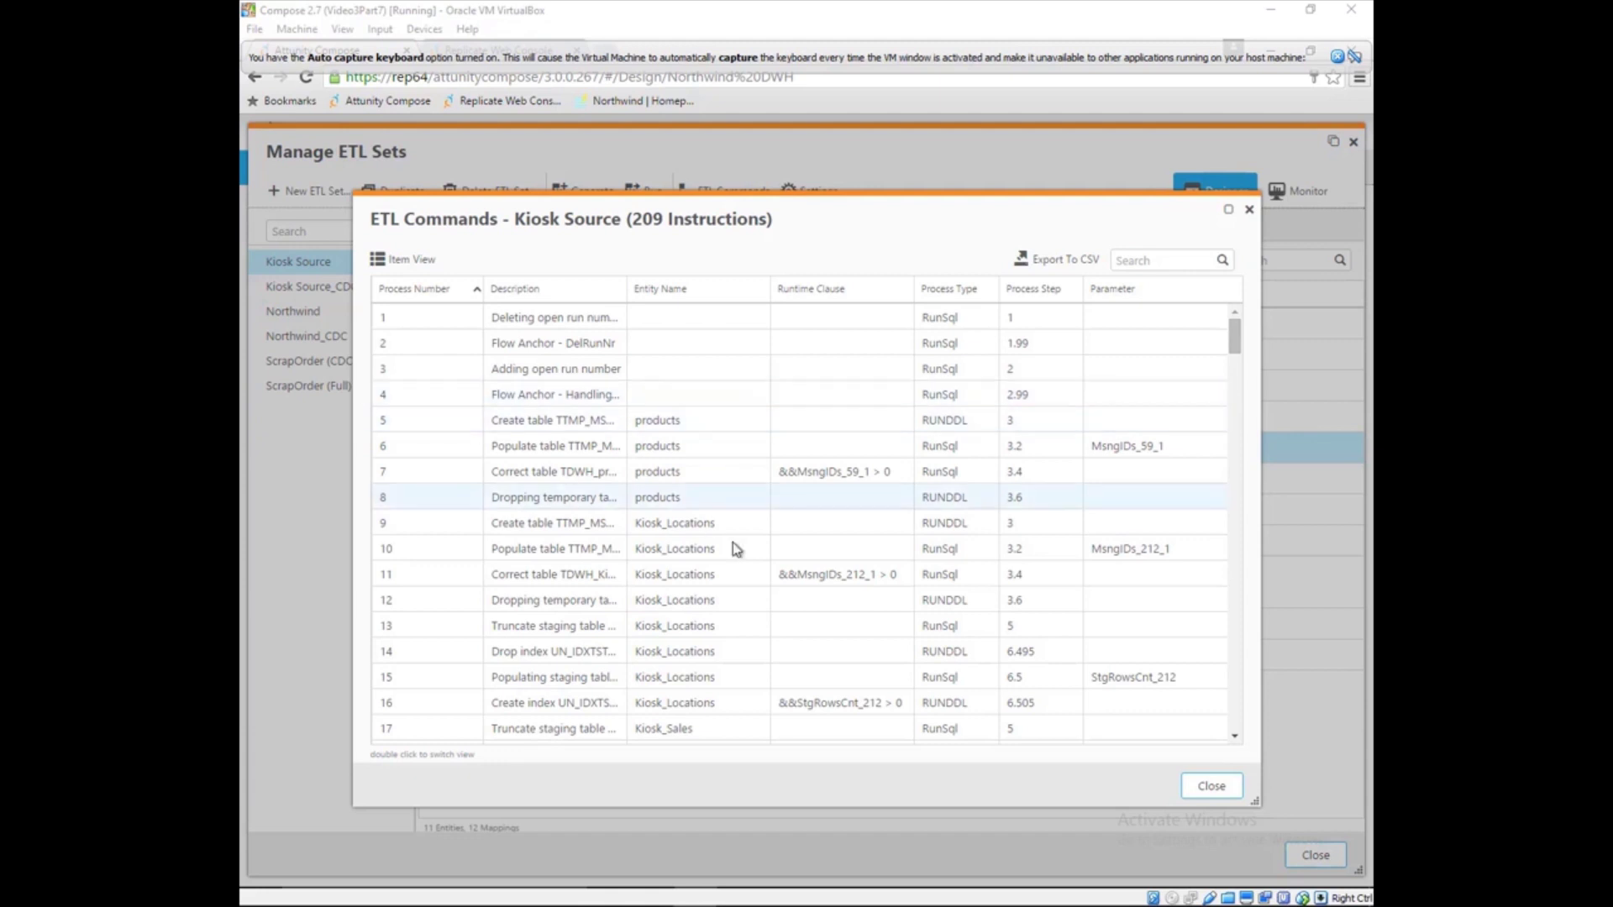
{"action": "left_click", "coordinate": [1218, 784]}
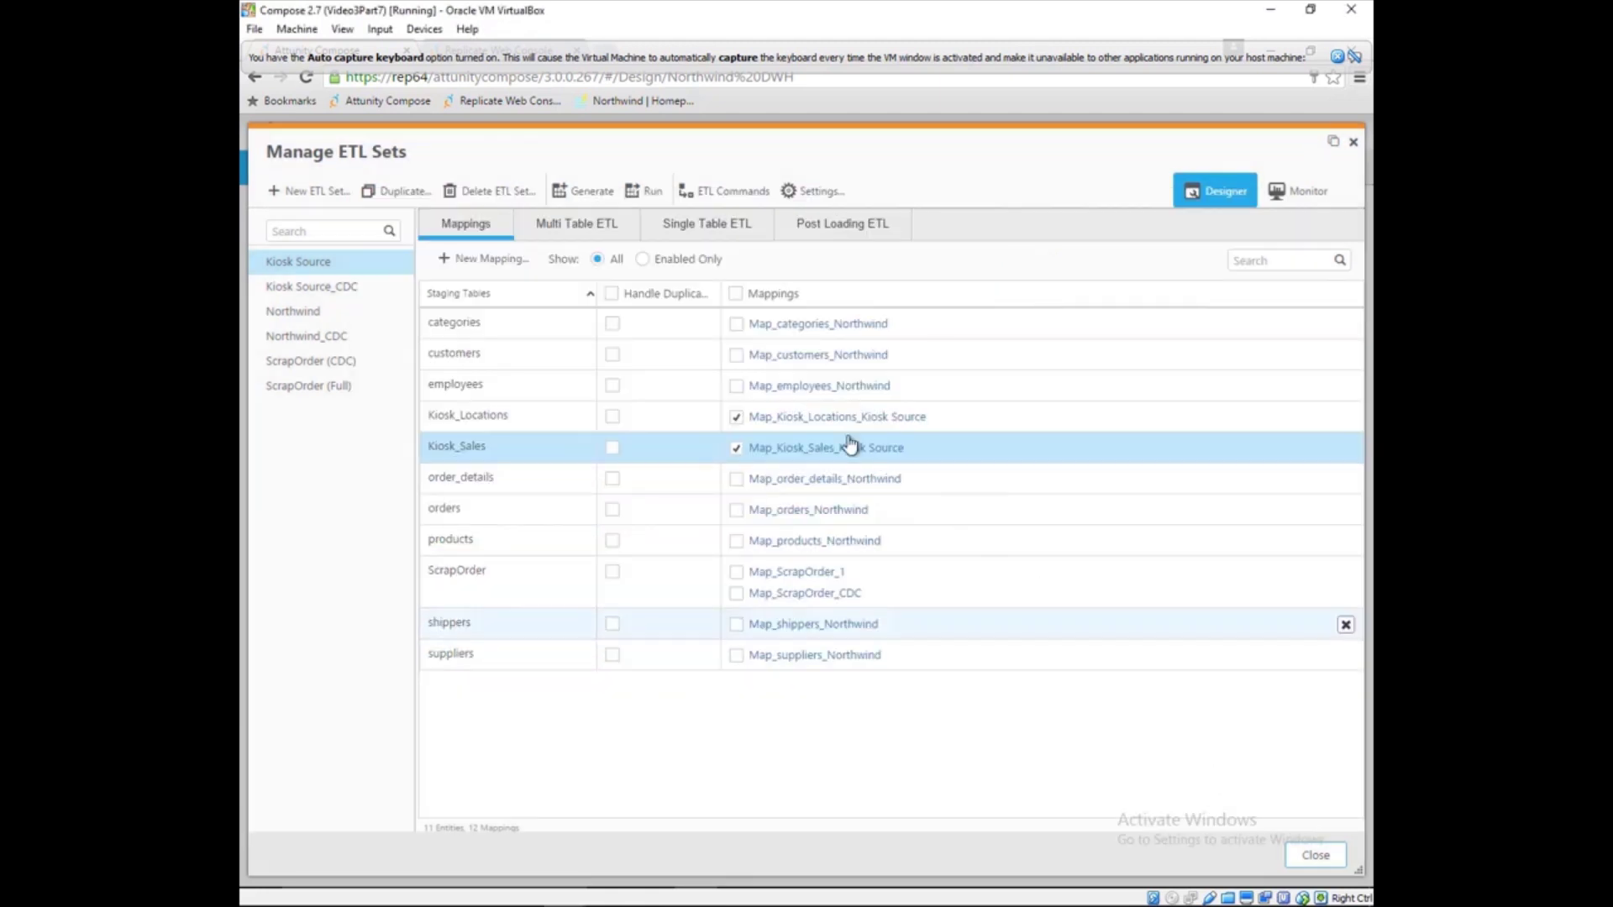
{"action": "left_click", "coordinate": [641, 200]}
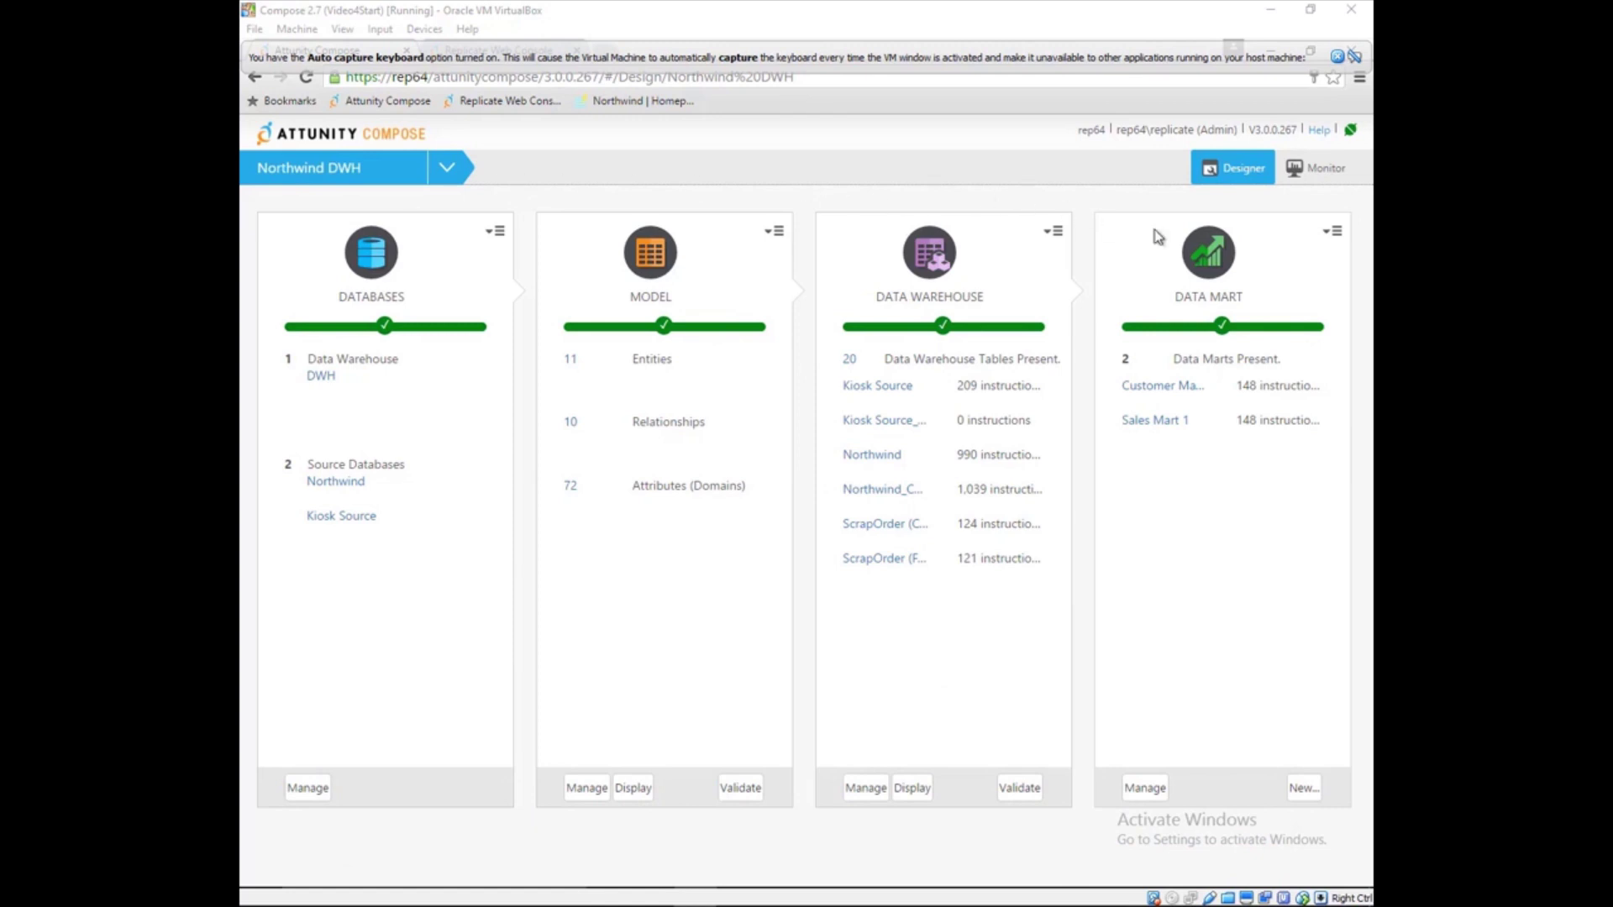
Step: Create a new data mart named Kiosk Sales Mart
{"action": "left_click", "coordinate": [1335, 235]}
{"action": "left_click", "coordinate": [1335, 235]}
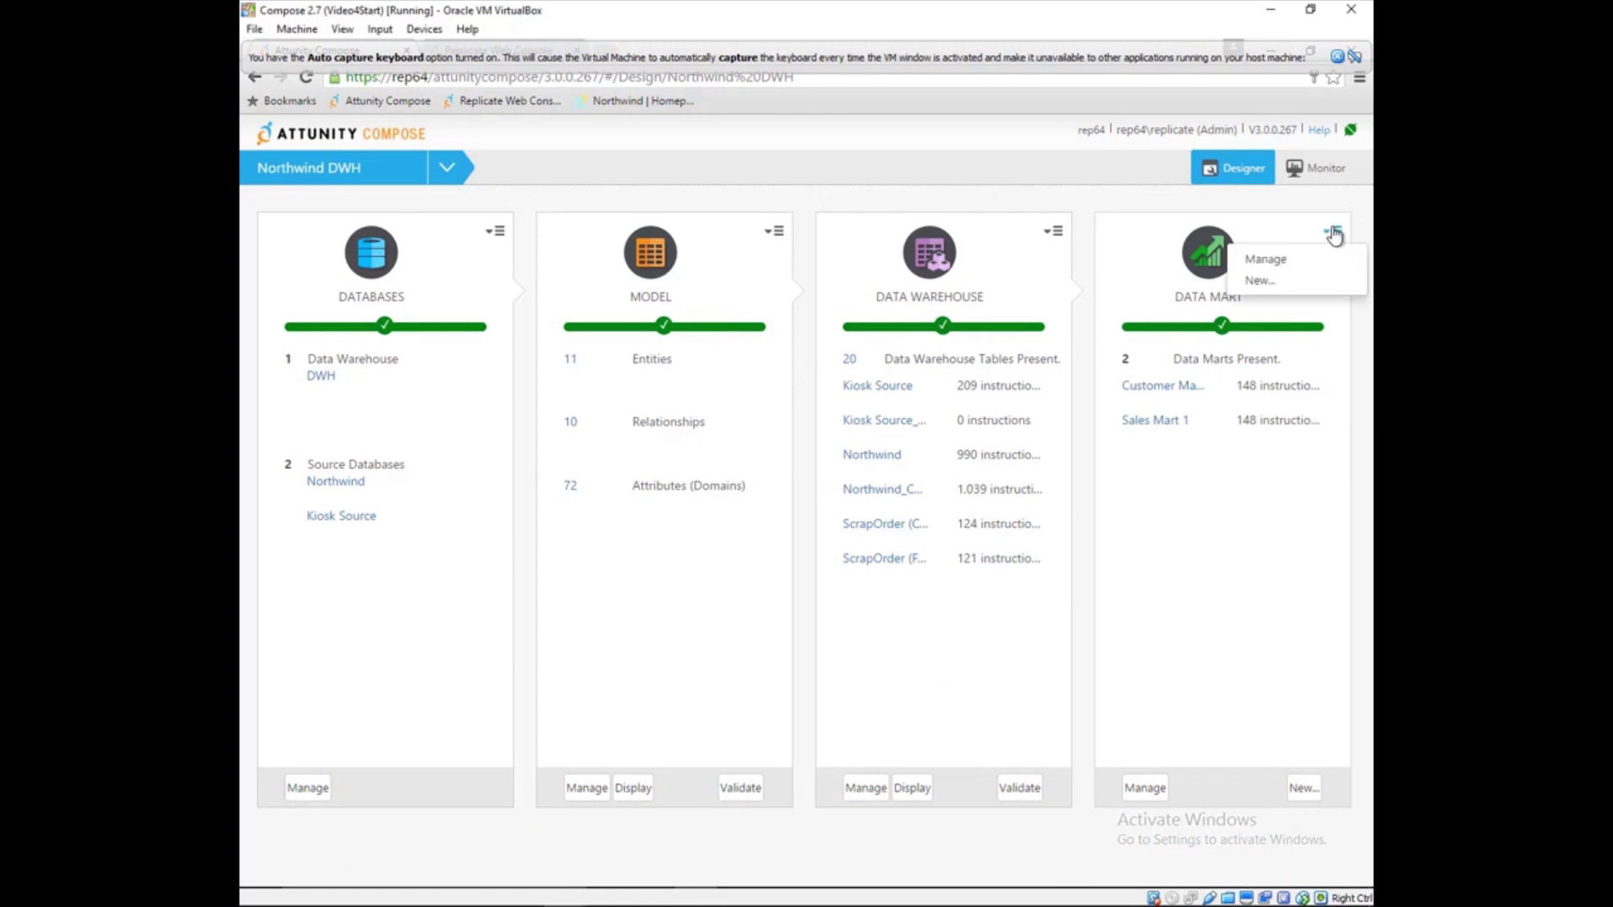
{"action": "left_click", "coordinate": [1278, 282]}
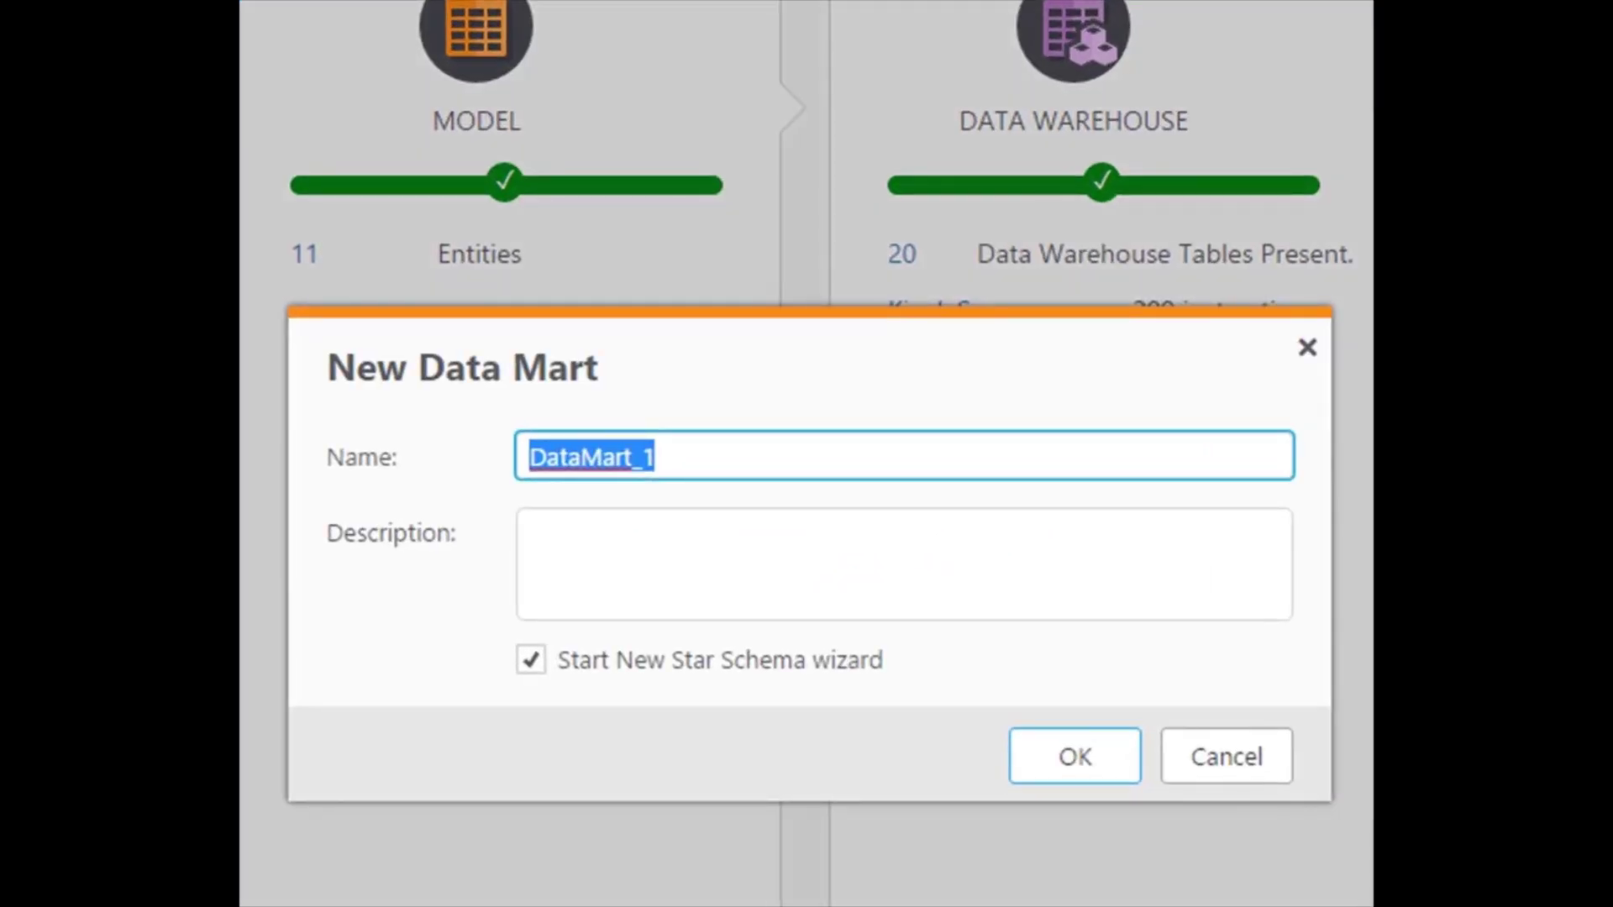
{"action": "type", "text": "Kiosk"}
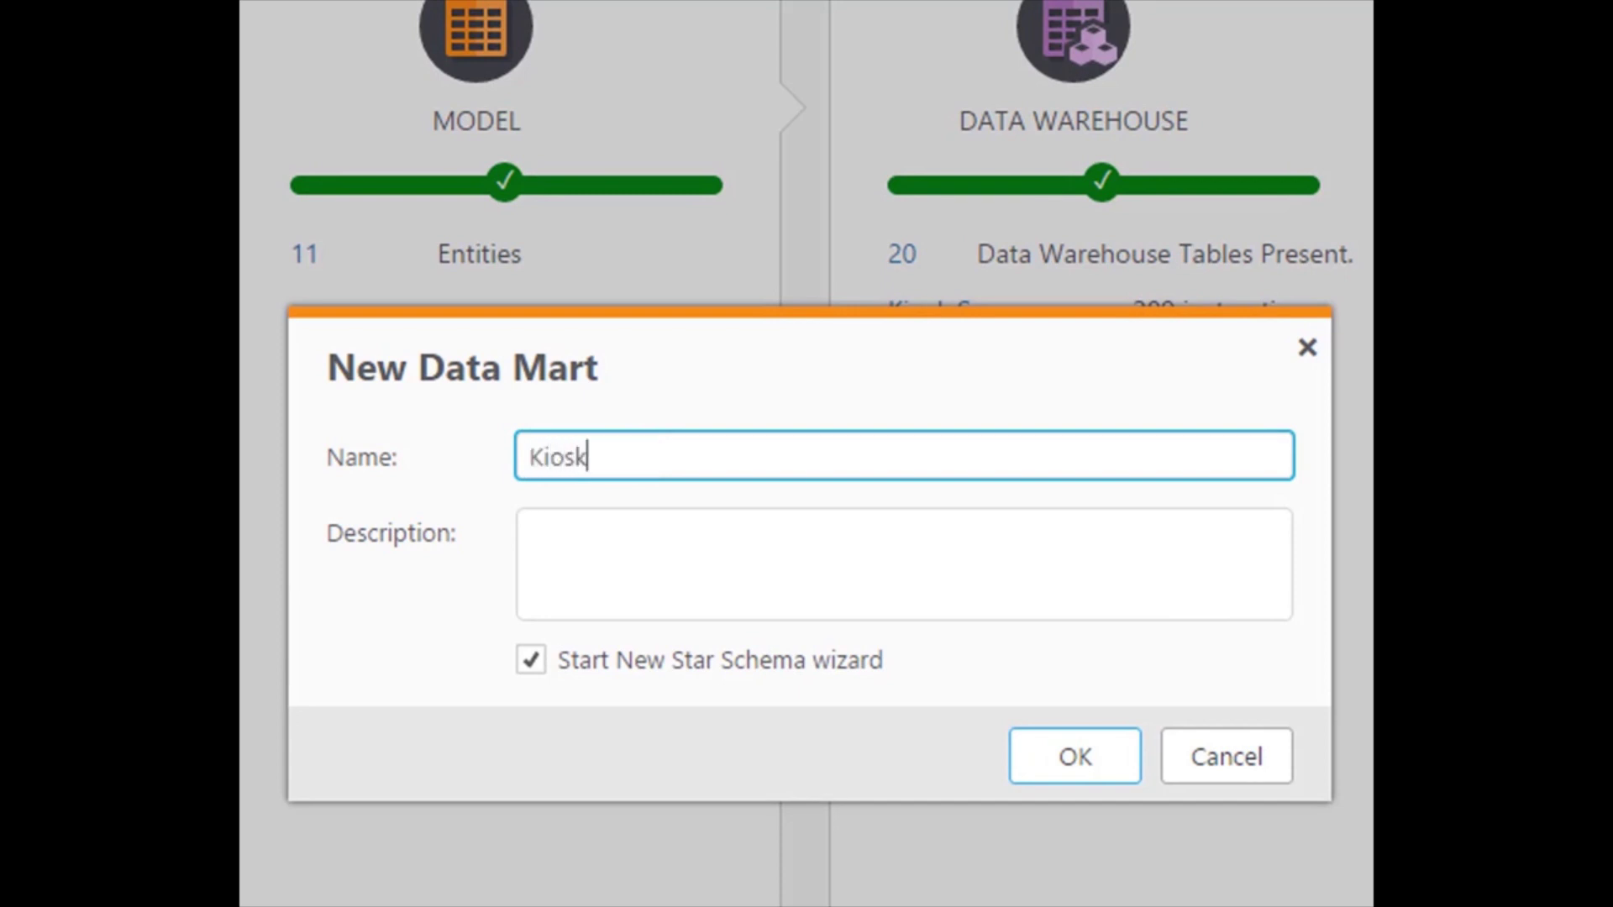
{"action": "type", "text": " Sales Mart"}
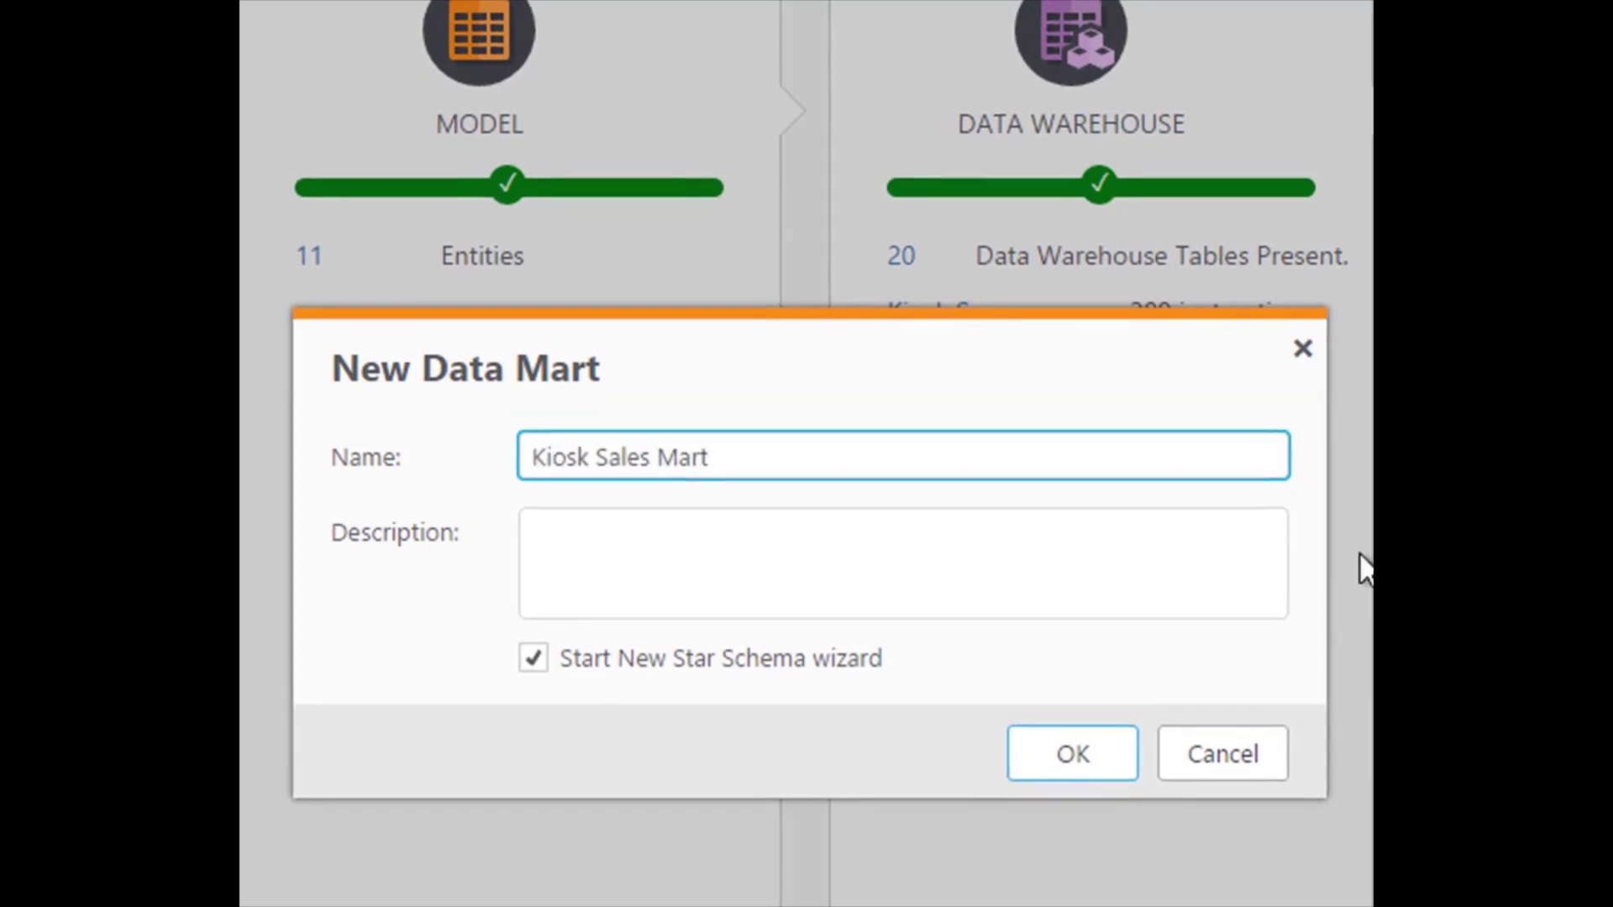
{"action": "left_click", "coordinate": [1075, 756]}
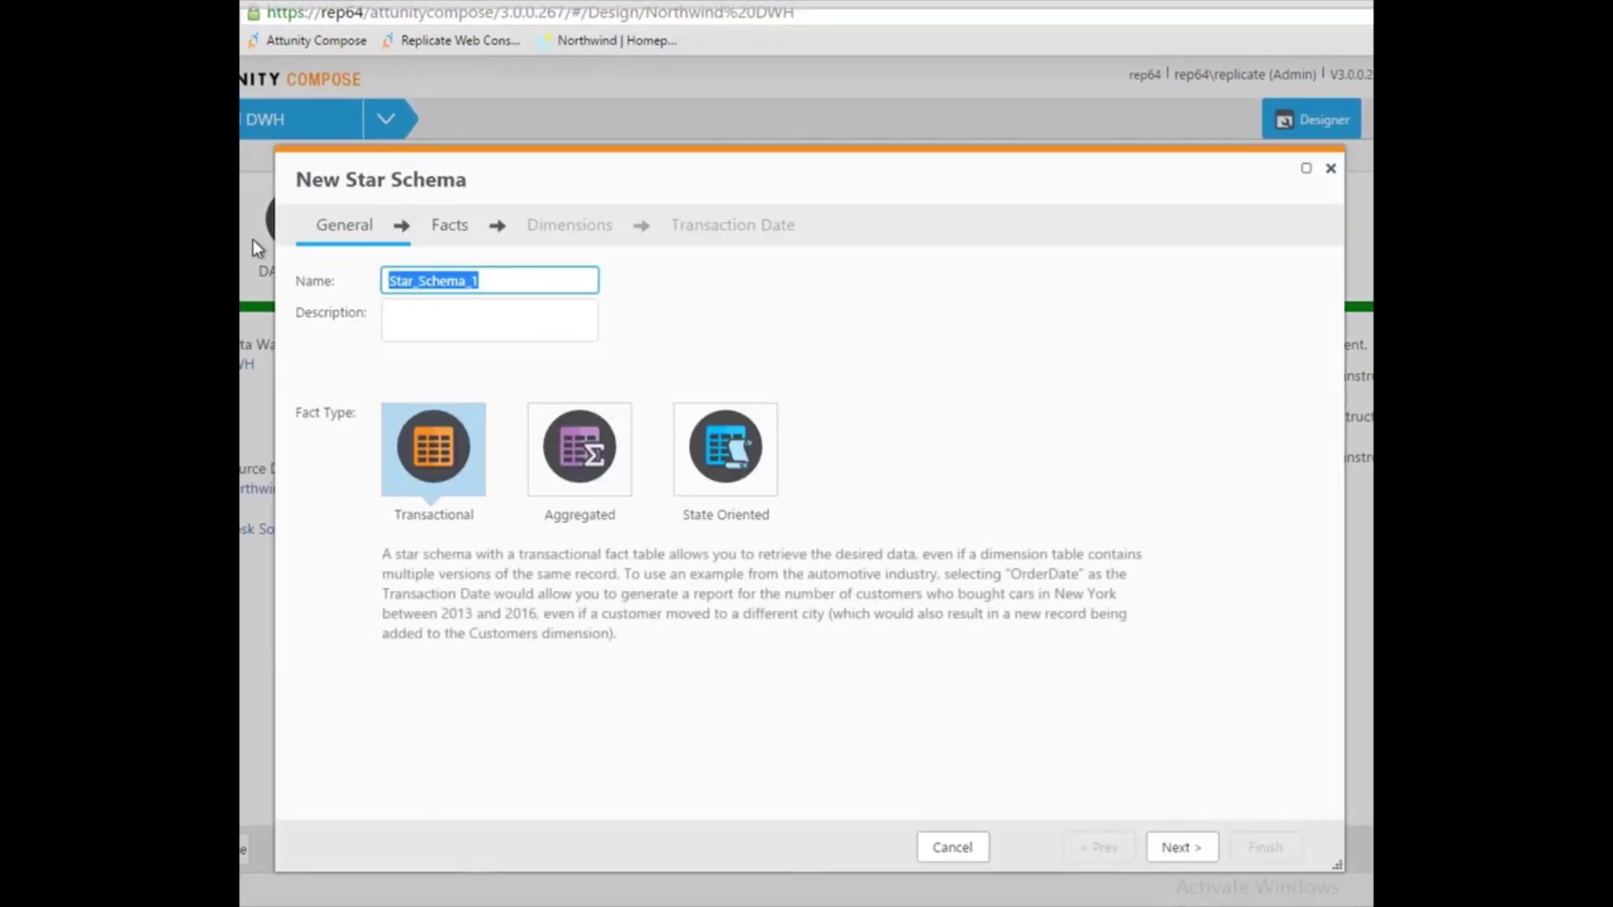
Step: Name the new star schema Kiosk Sales Mart with a State Oriented fact type
{"action": "type", "text": "Kiosk Sales Mart"}
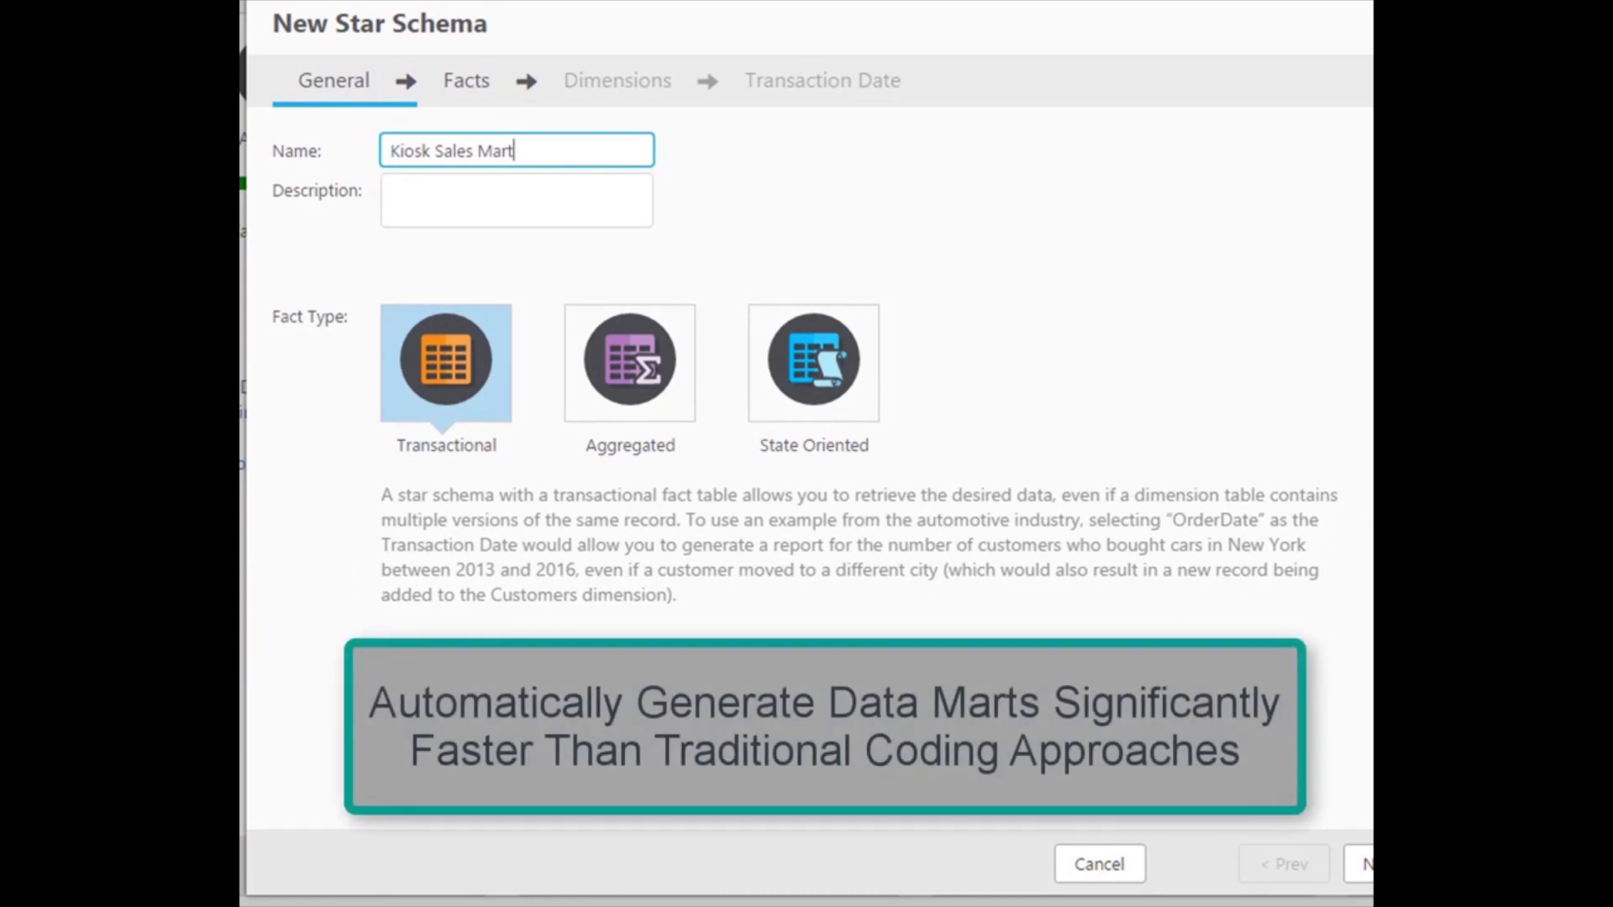
{"action": "left_click", "coordinate": [634, 357]}
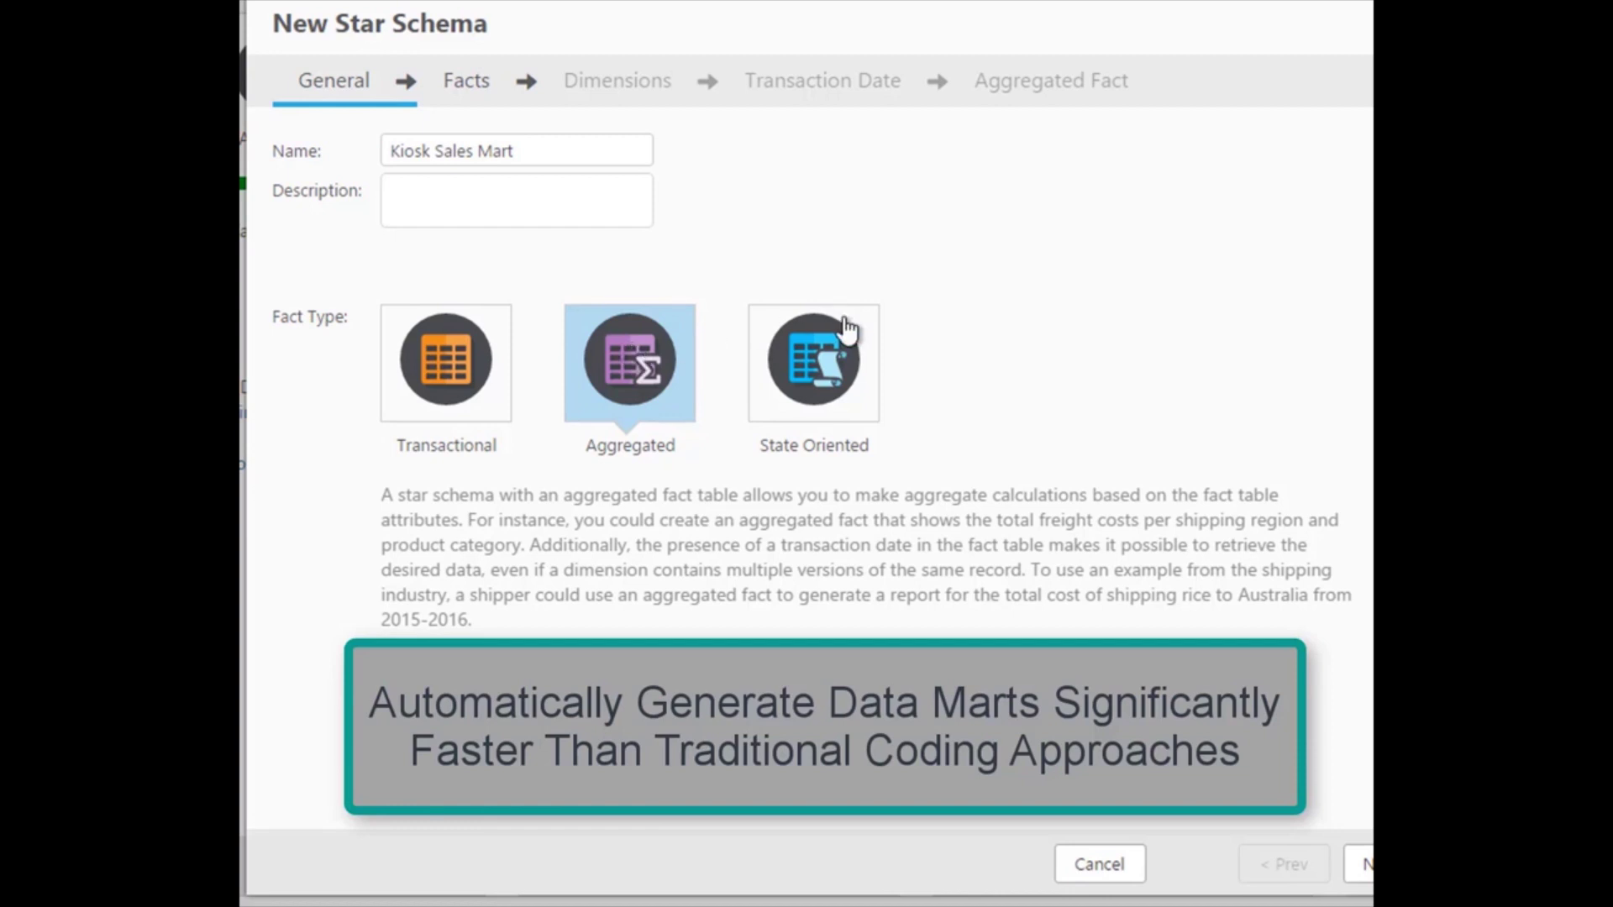
{"action": "left_click", "coordinate": [867, 405]}
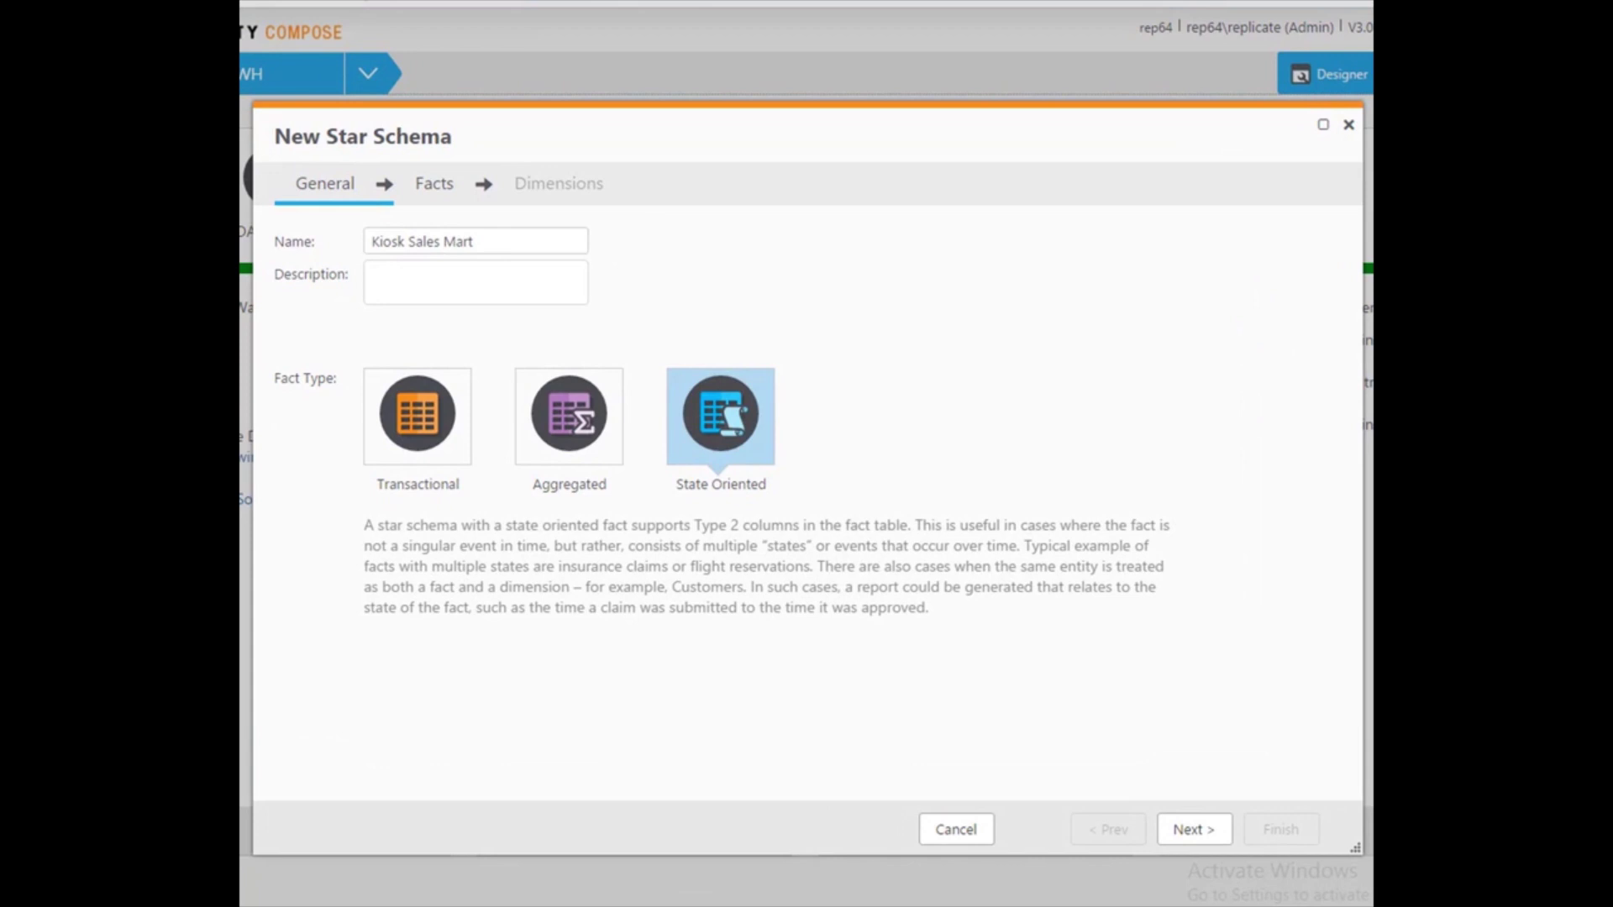
Step: Pick Kiosk_Sales as the fact, keep the Kiosk_Locations and products dimensions, and finish the schema
{"action": "left_click", "coordinate": [1197, 832]}
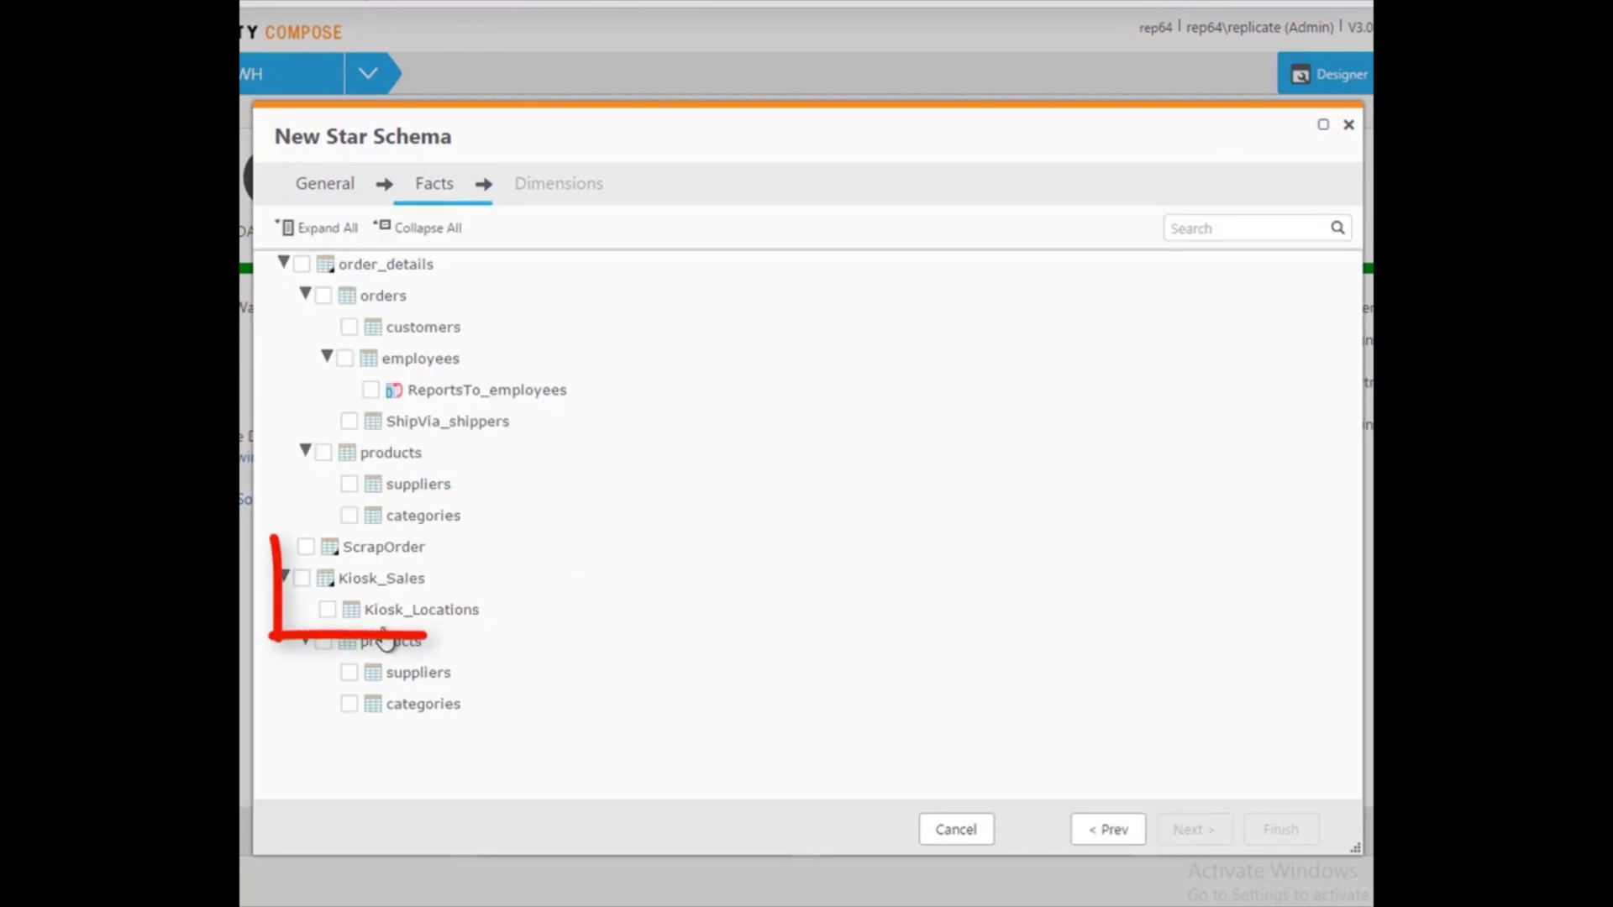
{"action": "left_click", "coordinate": [302, 578]}
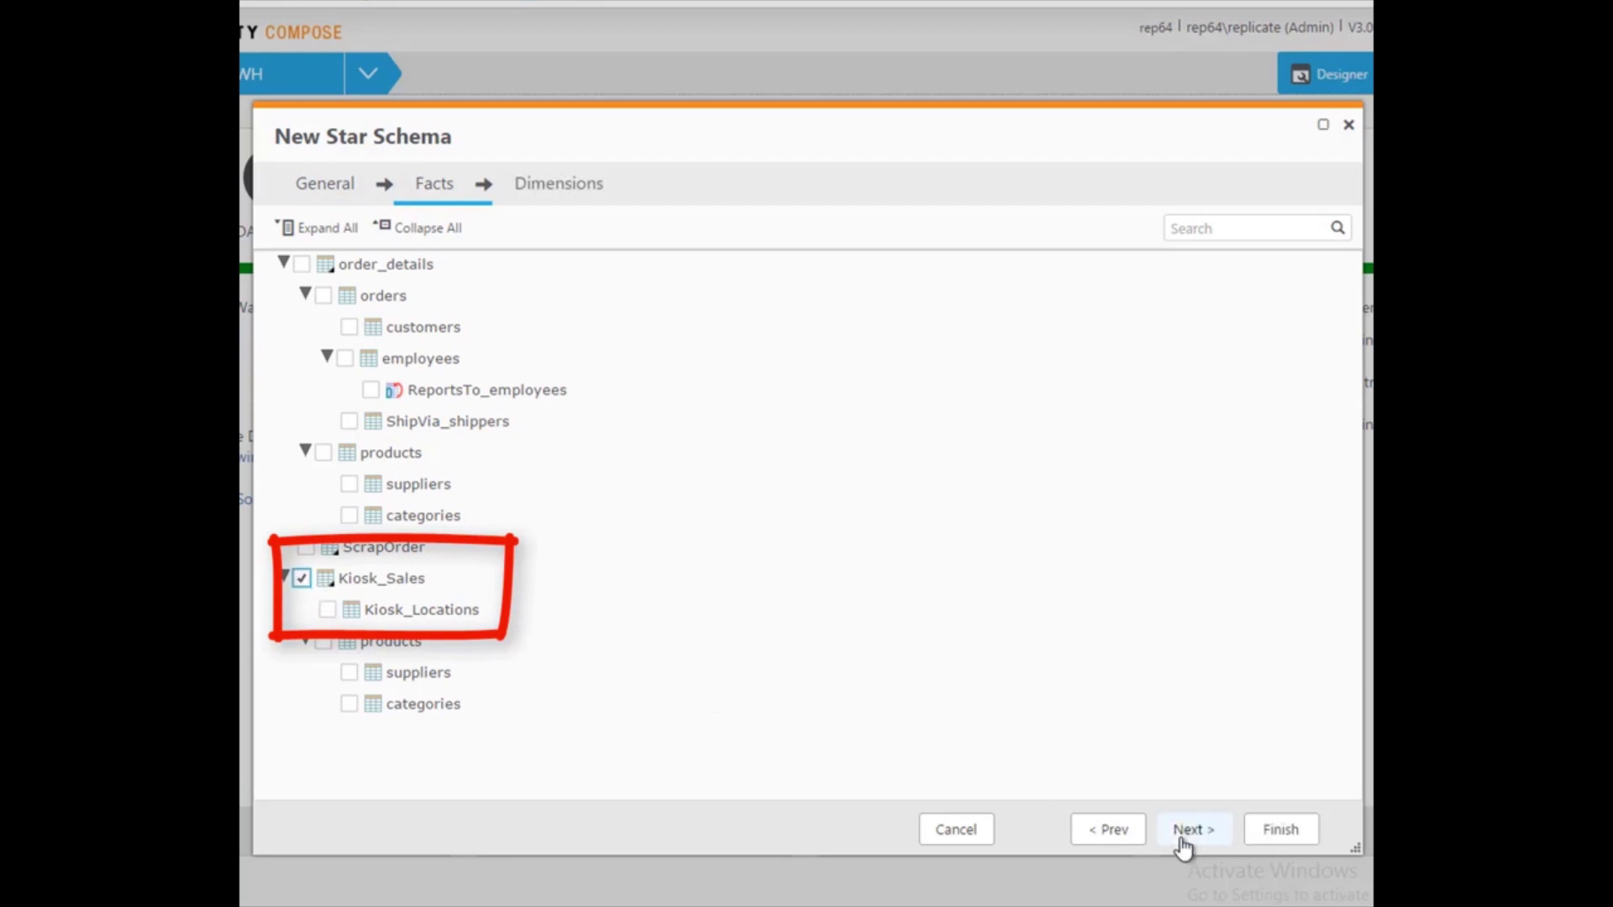
{"action": "left_click", "coordinate": [1186, 832]}
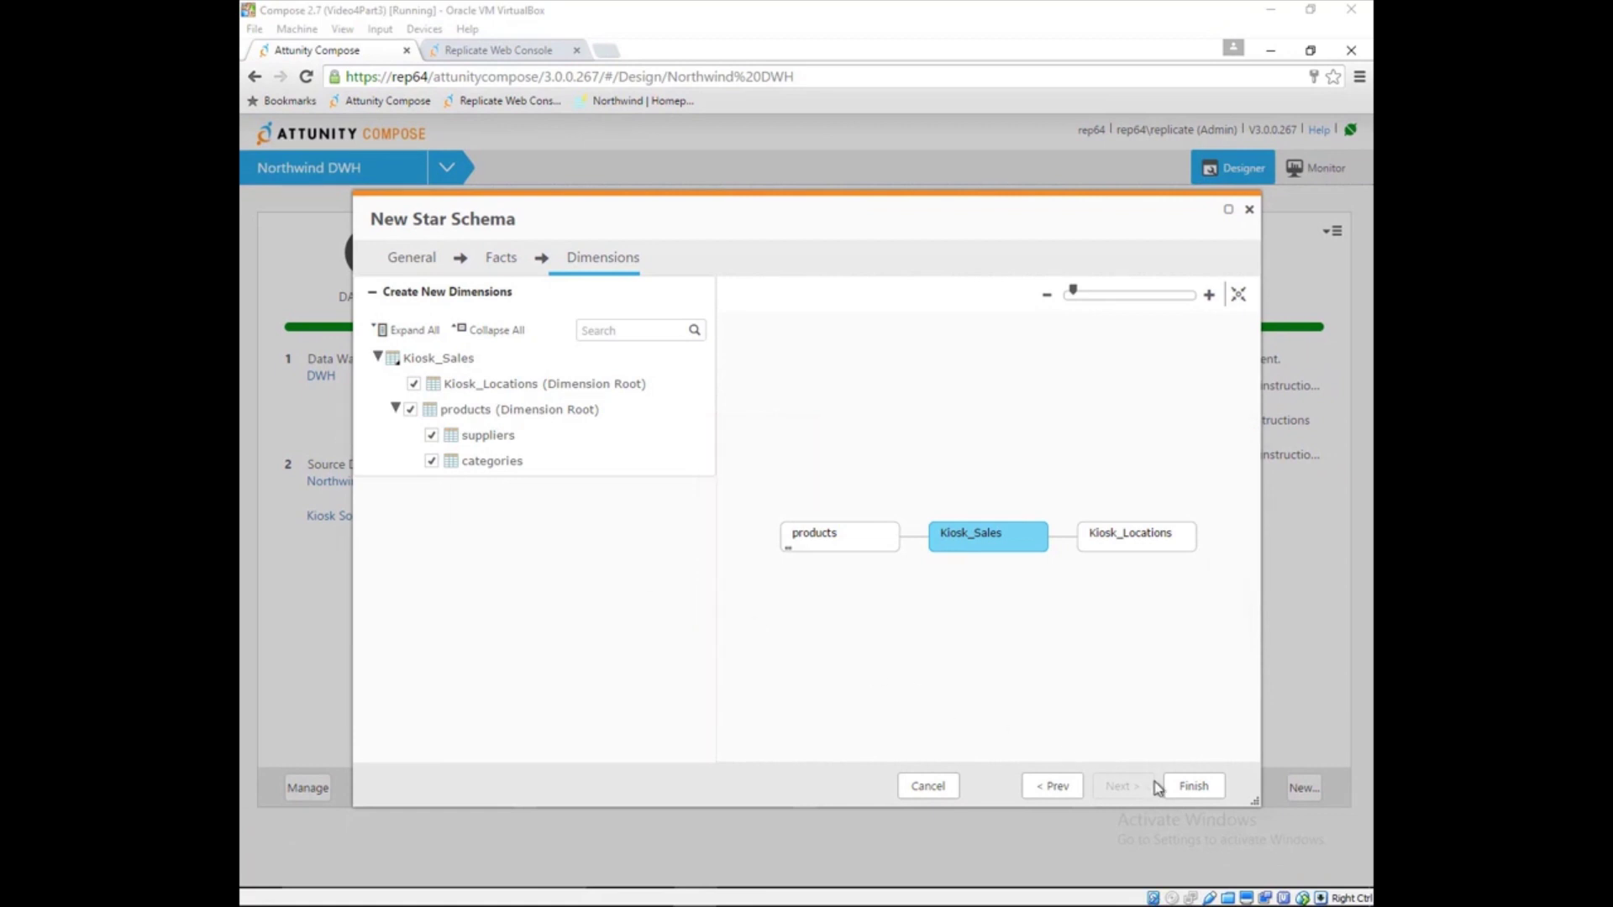
{"action": "left_click", "coordinate": [1188, 788]}
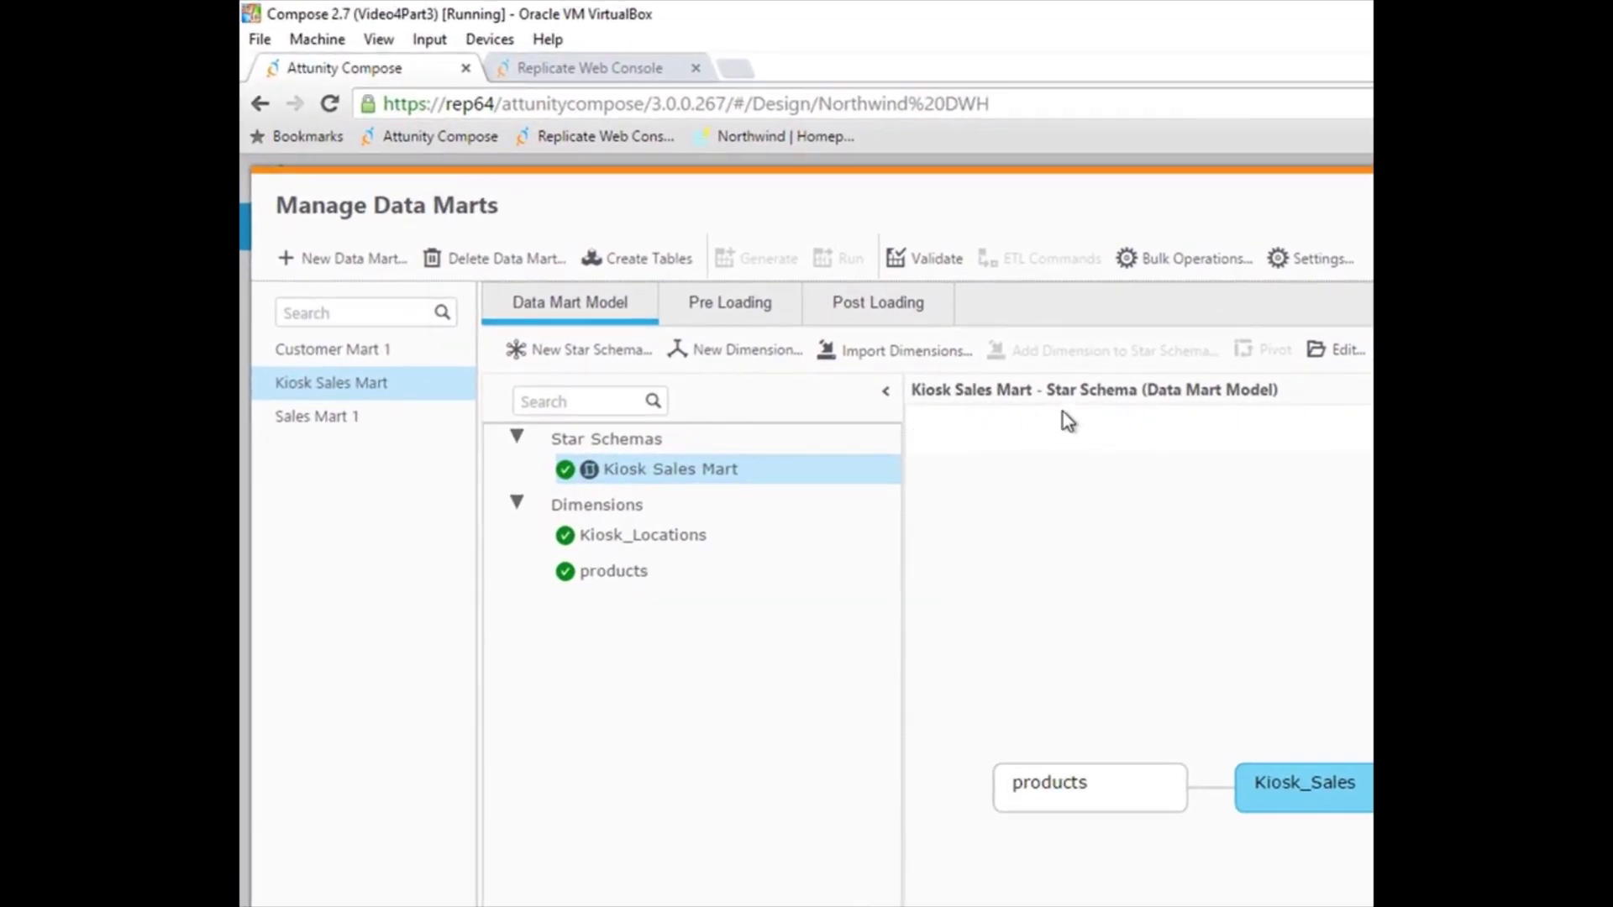
Step: Add a Decimal(18,2) attribute named Revenue to the Kiosk Sales Mart star schema
{"action": "left_click", "coordinate": [1327, 353]}
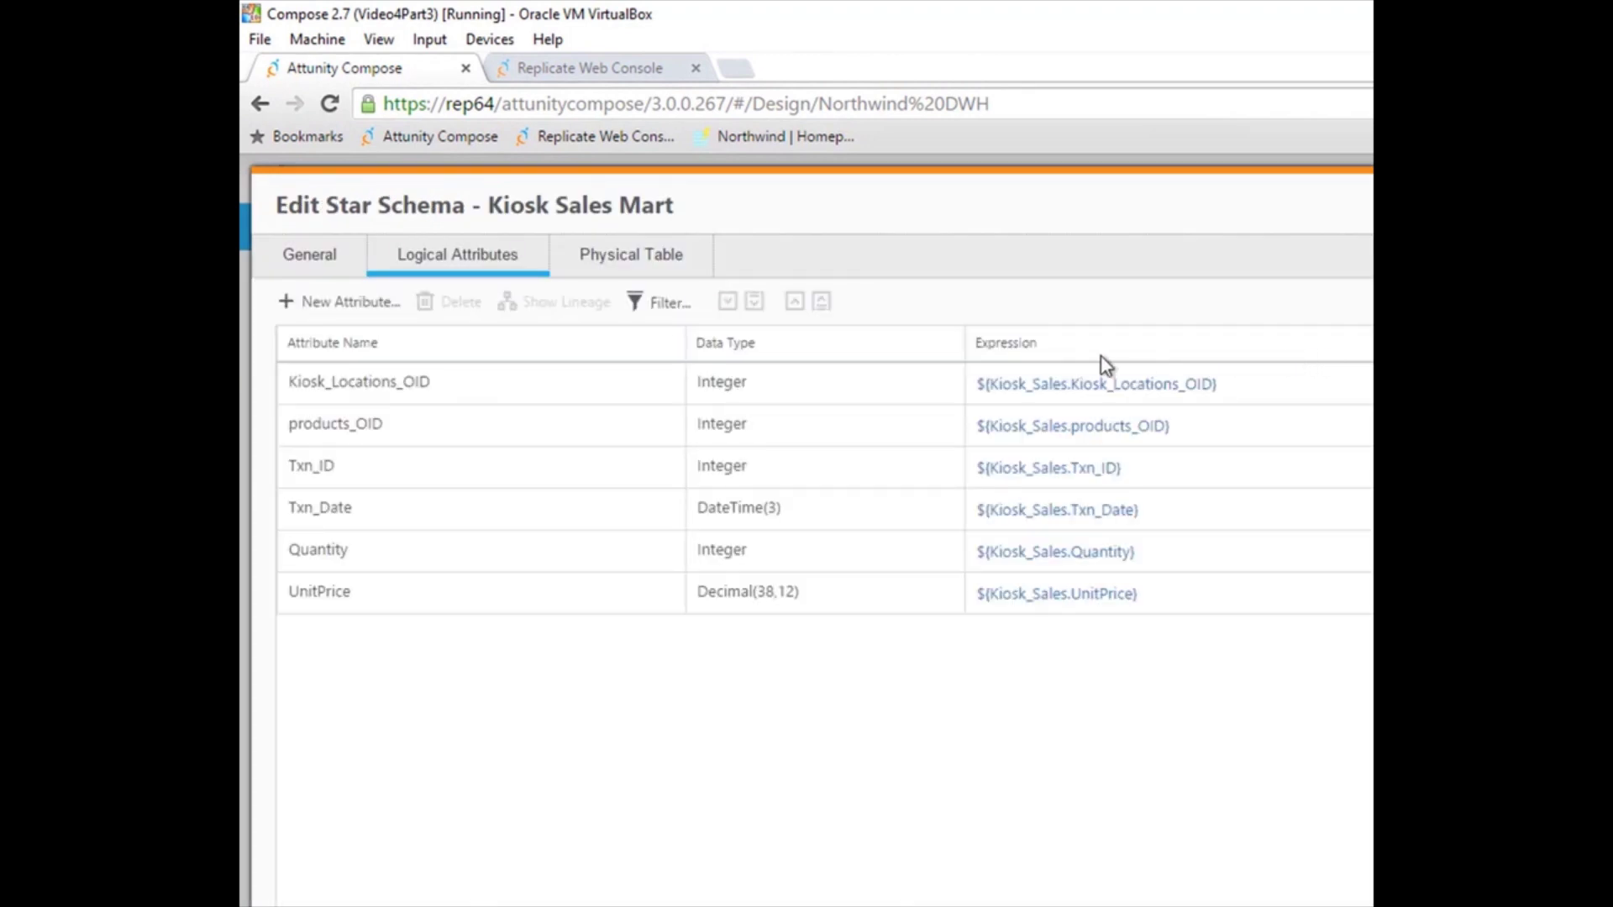
{"action": "left_click", "coordinate": [312, 309]}
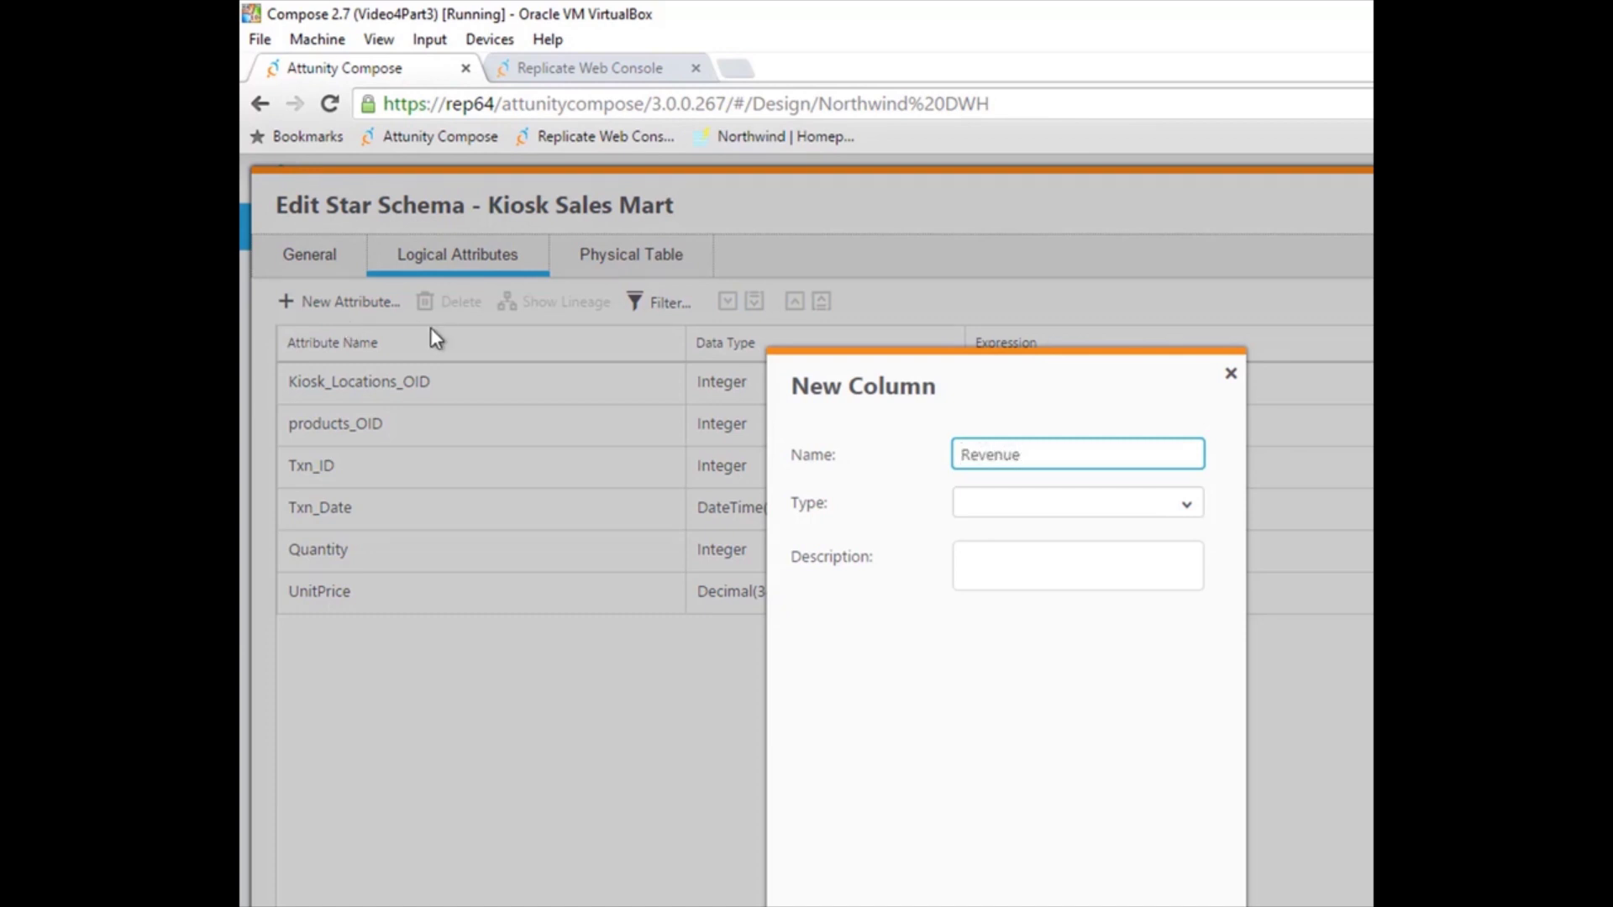
{"action": "left_click", "coordinate": [1180, 507]}
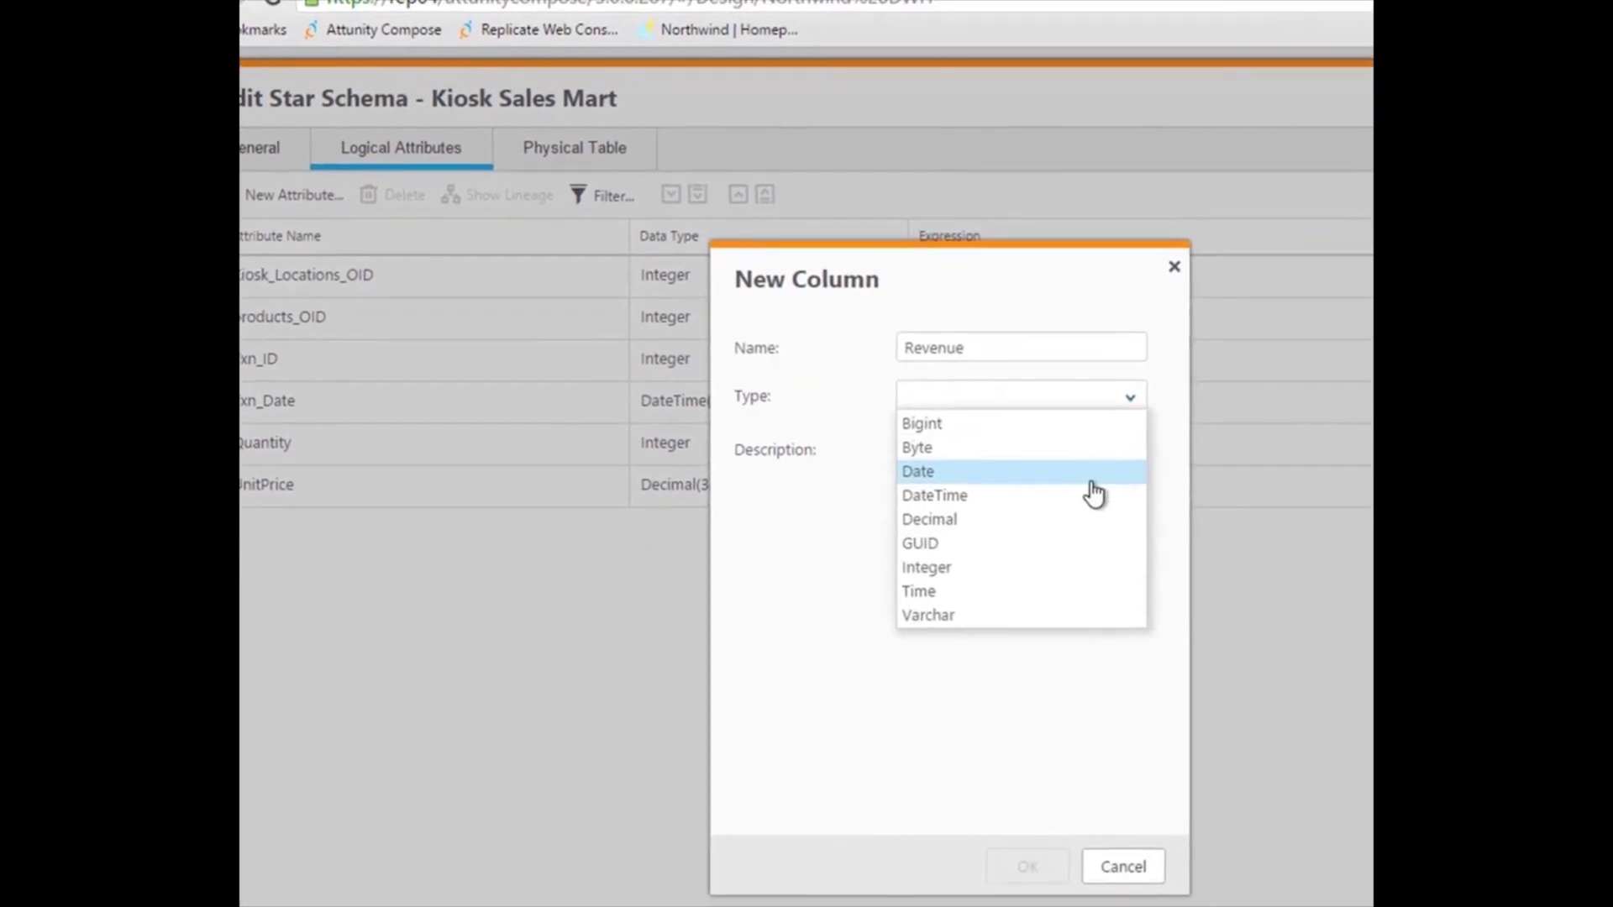
{"action": "left_click", "coordinate": [1054, 516]}
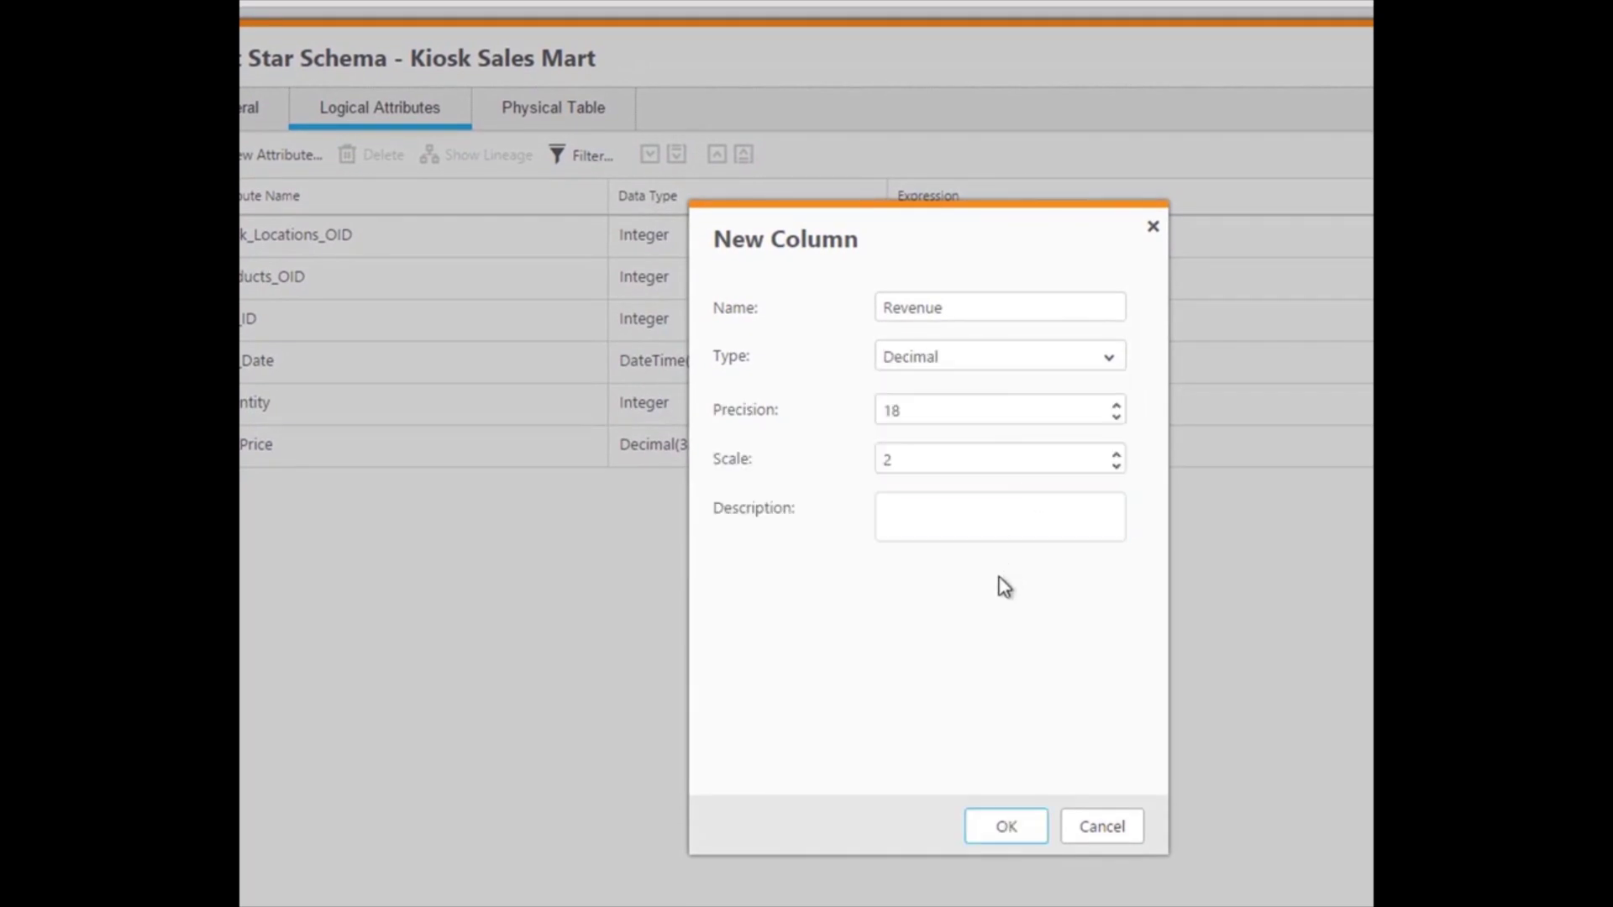
{"action": "left_click", "coordinate": [999, 827]}
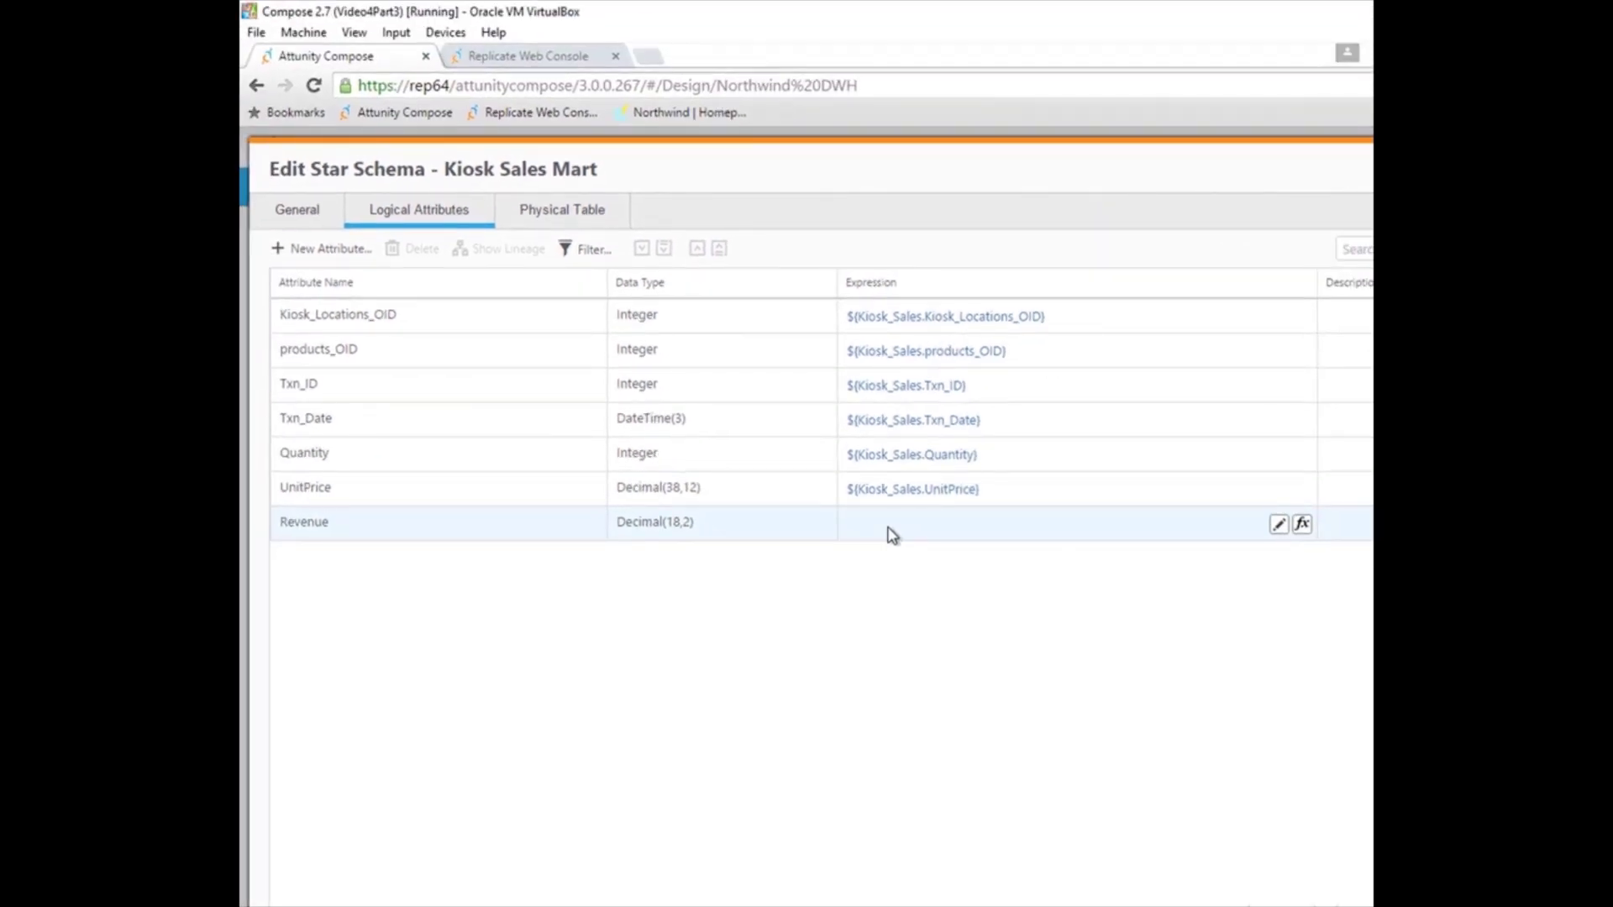
Step: Build Revenue's expression as Kiosk_Sales Quantity * UnitPrice and parse it
{"action": "left_click", "coordinate": [1302, 526]}
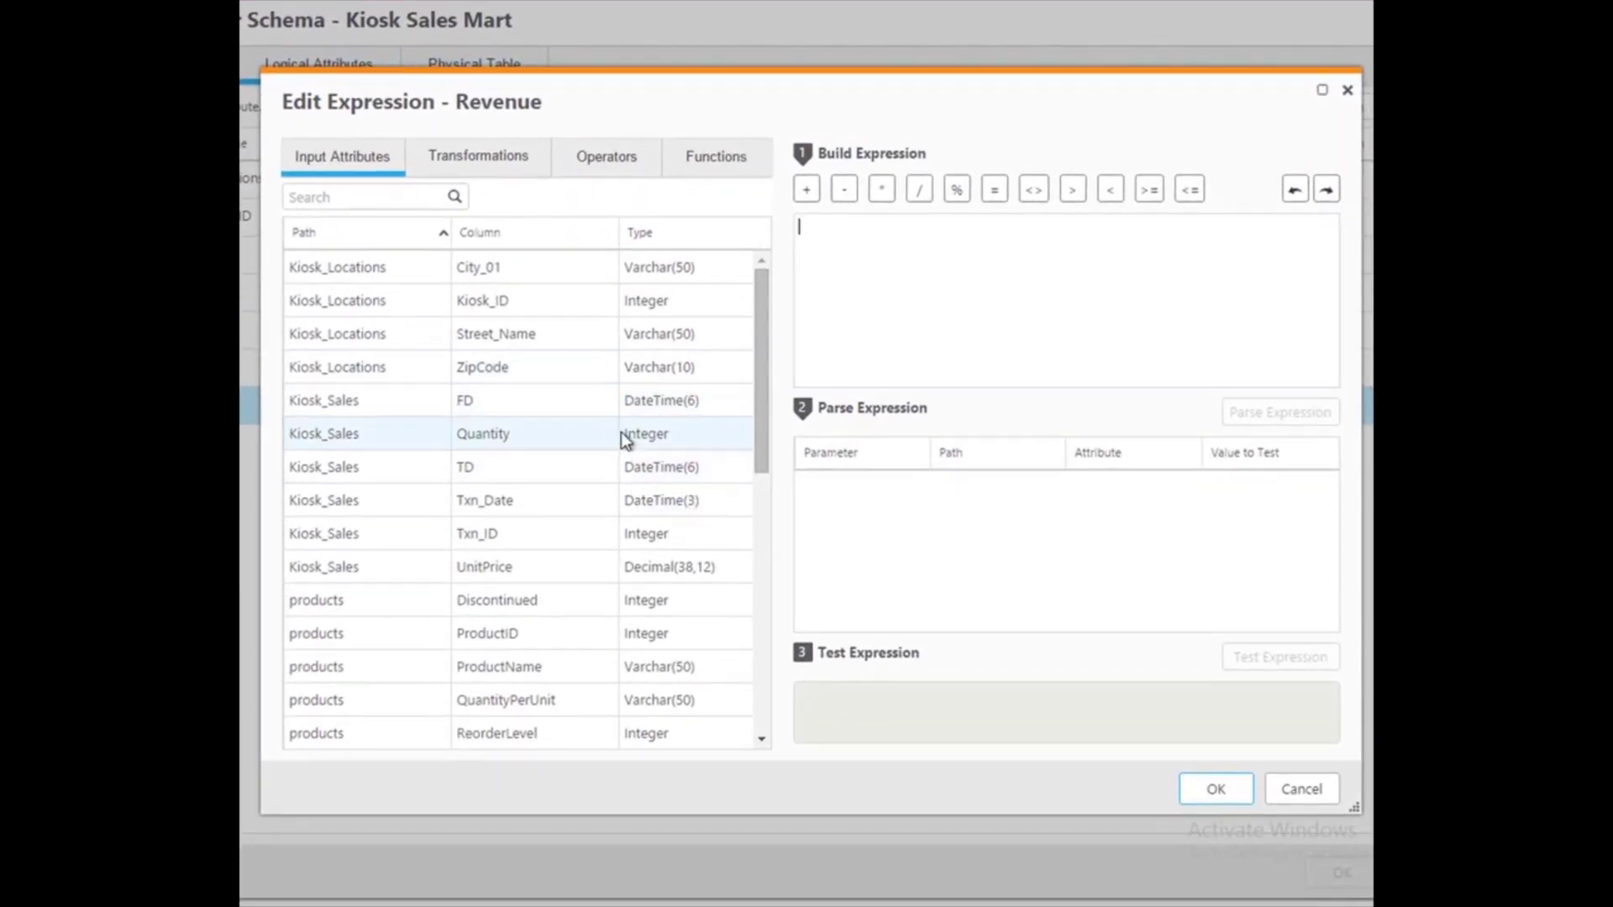
{"action": "left_click", "coordinate": [684, 432]}
{"action": "left_click", "coordinate": [736, 434]}
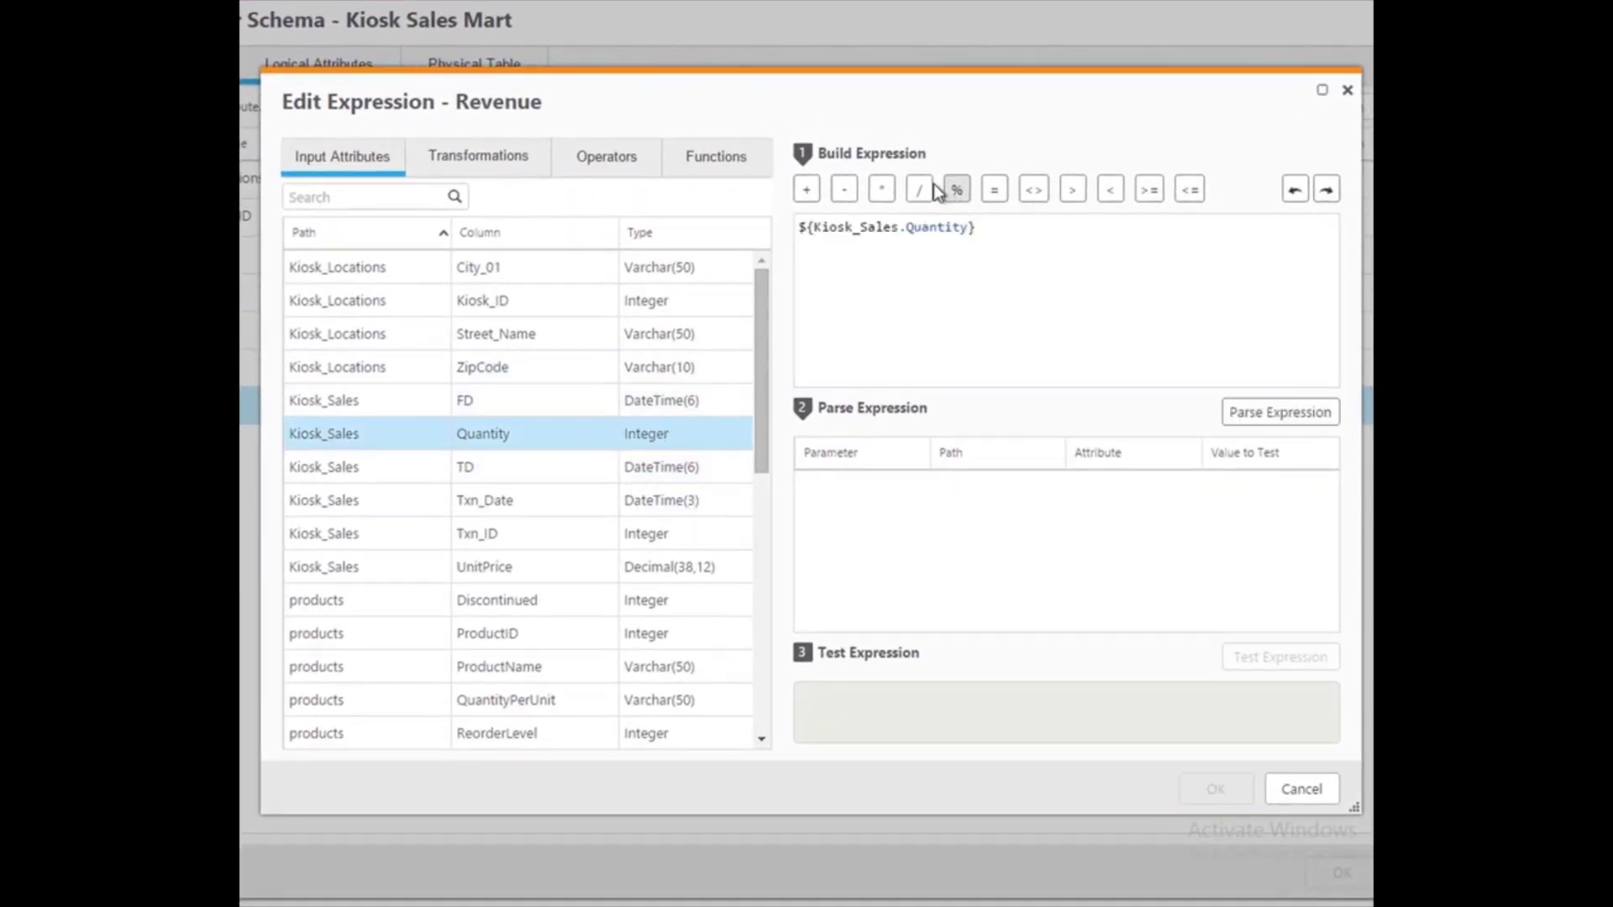
{"action": "left_click", "coordinate": [881, 189]}
{"action": "left_click", "coordinate": [627, 567]}
{"action": "left_click", "coordinate": [737, 567]}
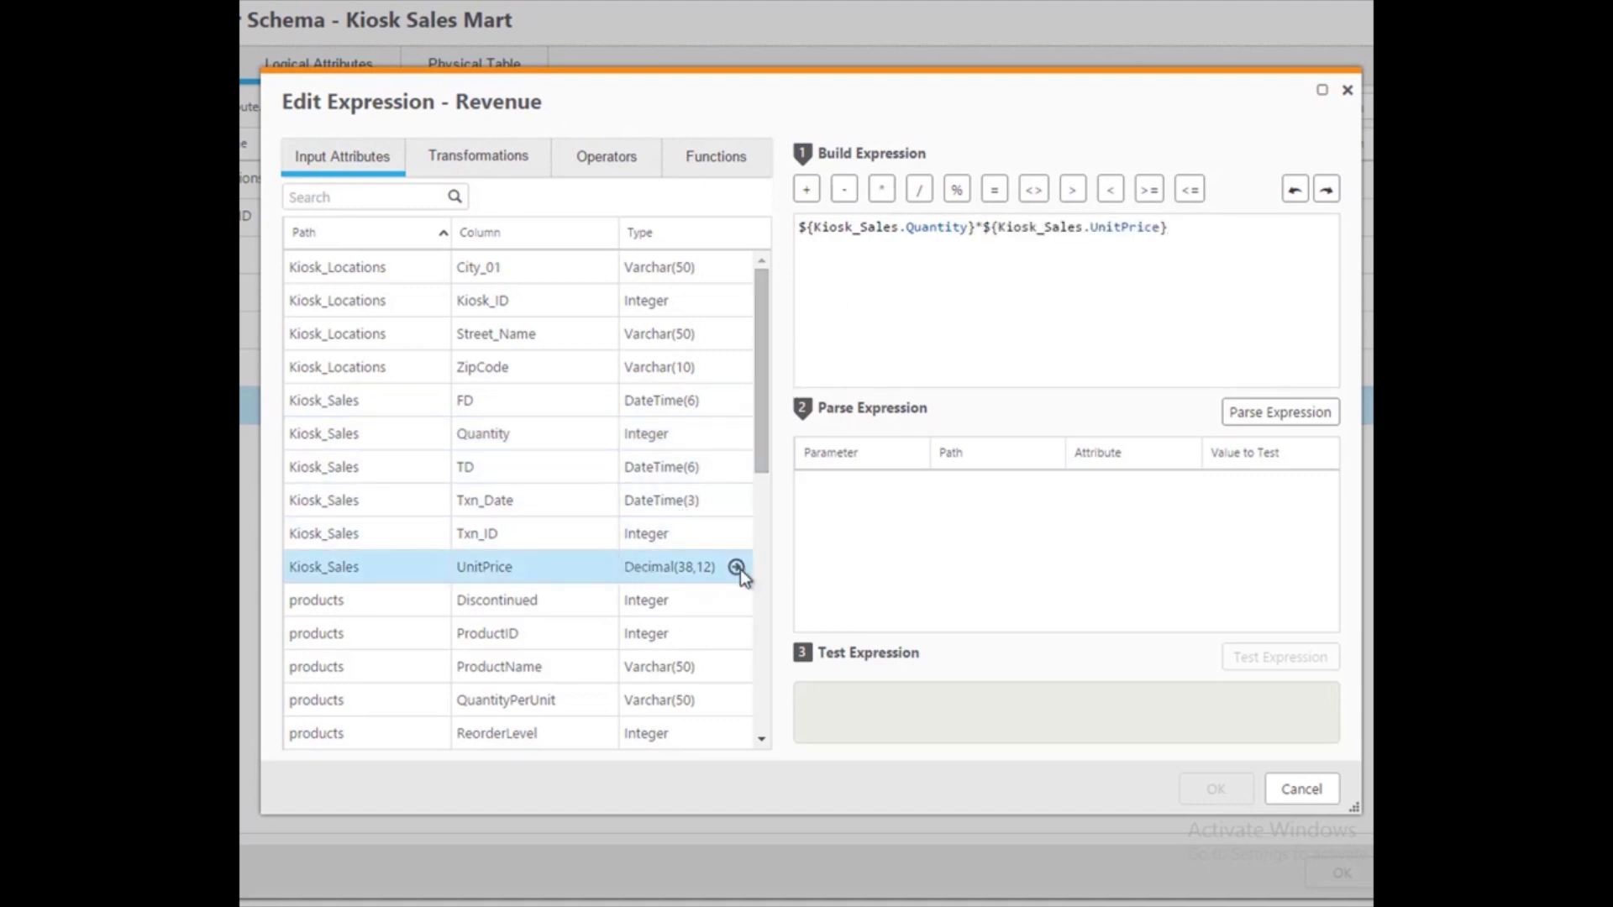
{"action": "left_click", "coordinate": [1246, 412]}
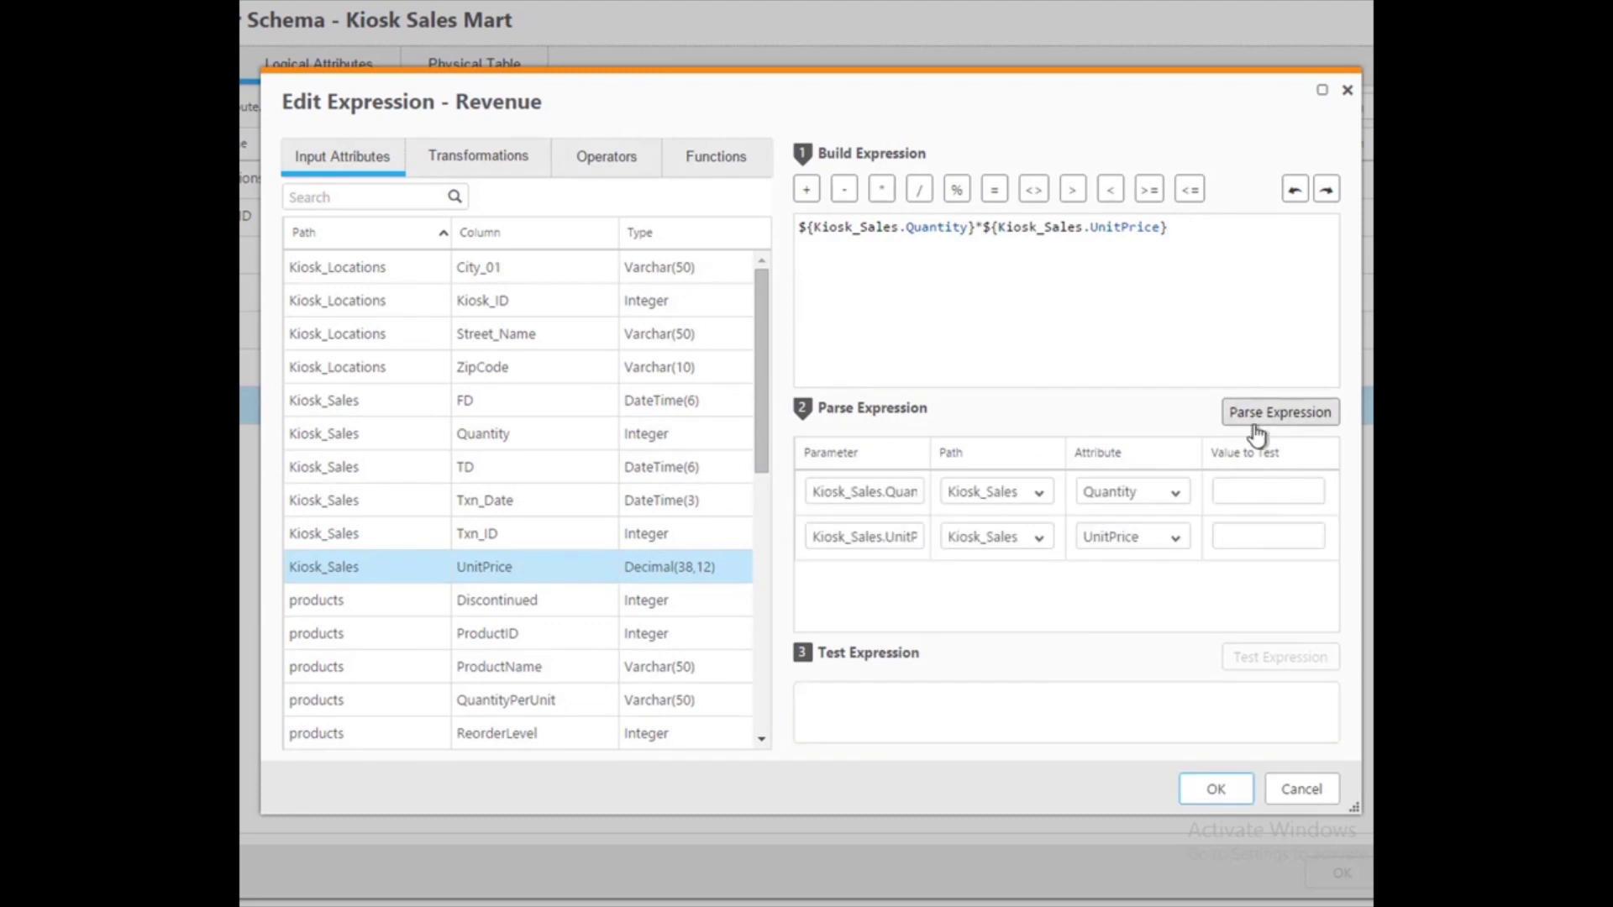
Step: Test the expression with Quantity 20 and UnitPrice 5, getting 100, and accept it
{"action": "left_click", "coordinate": [1262, 491]}
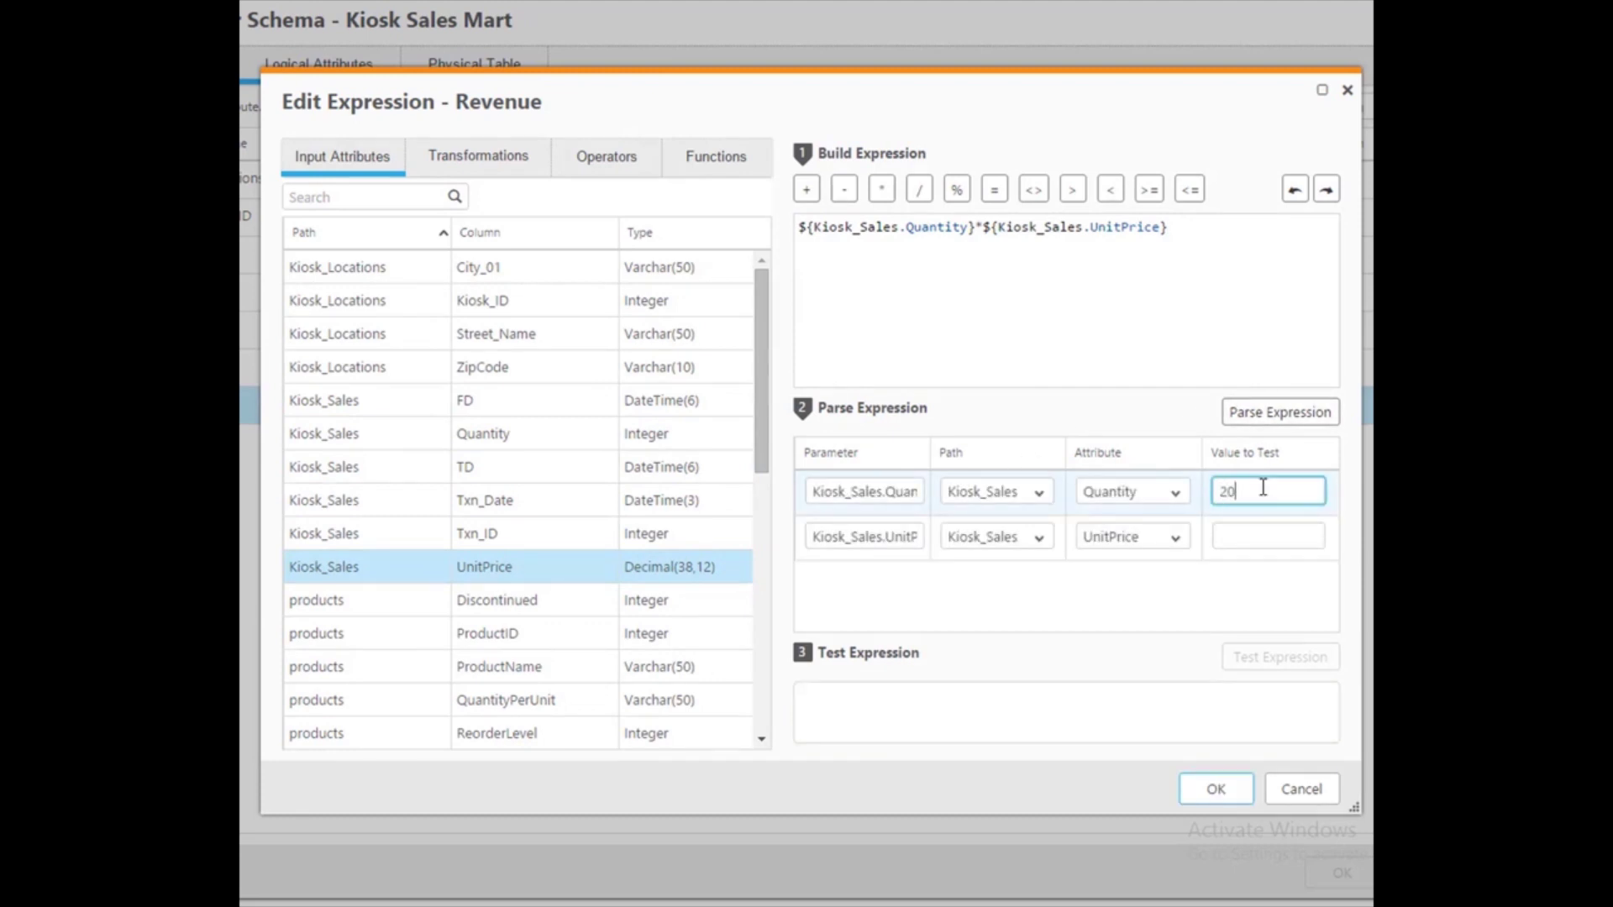
{"action": "type", "text": "20"}
{"action": "left_click", "coordinate": [1241, 536]}
{"action": "type", "text": "5"}
{"action": "left_click", "coordinate": [1272, 656]}
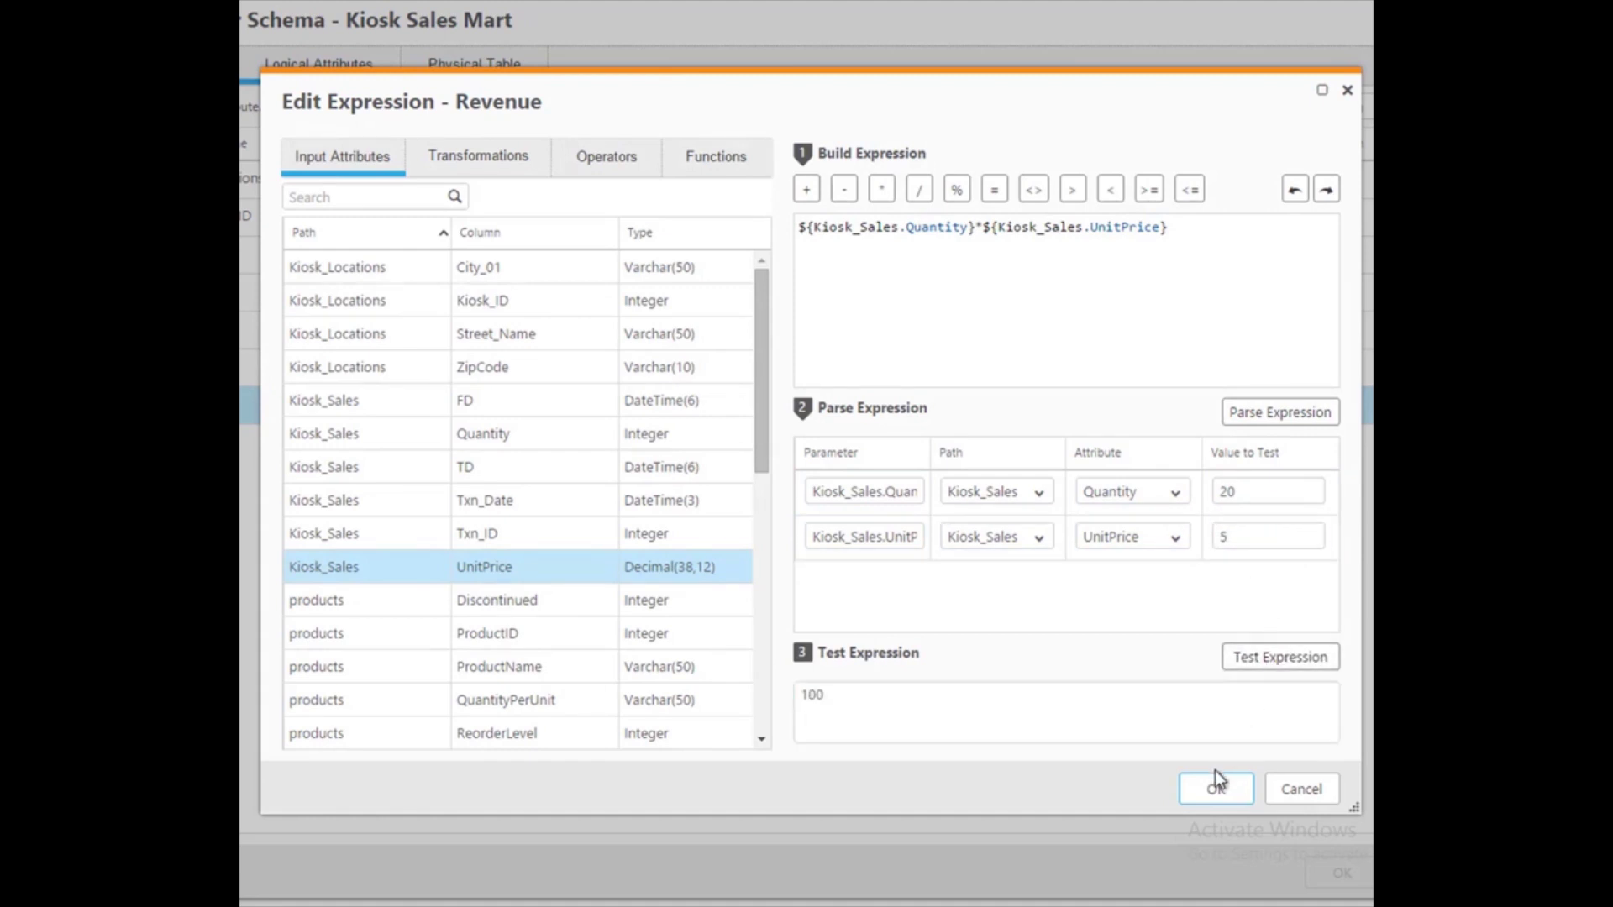
{"action": "left_click", "coordinate": [1217, 794]}
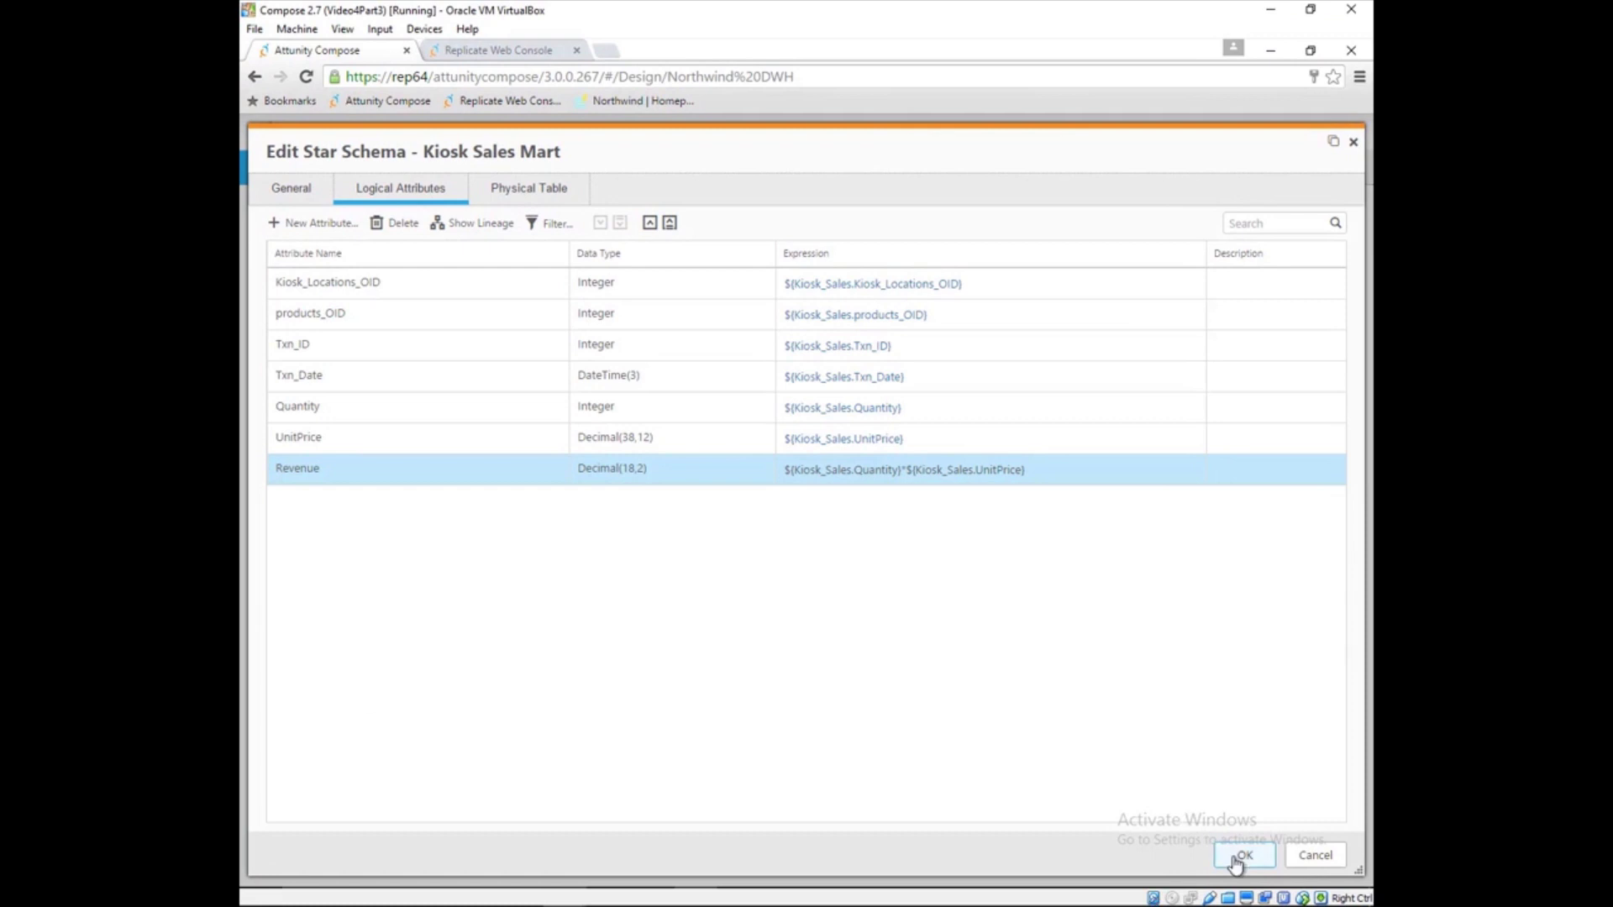
Step: Save the star schema, create the Kiosk Sales Mart tables, generate its 148 ETL instructions, and run the load
{"action": "left_click", "coordinate": [1238, 860]}
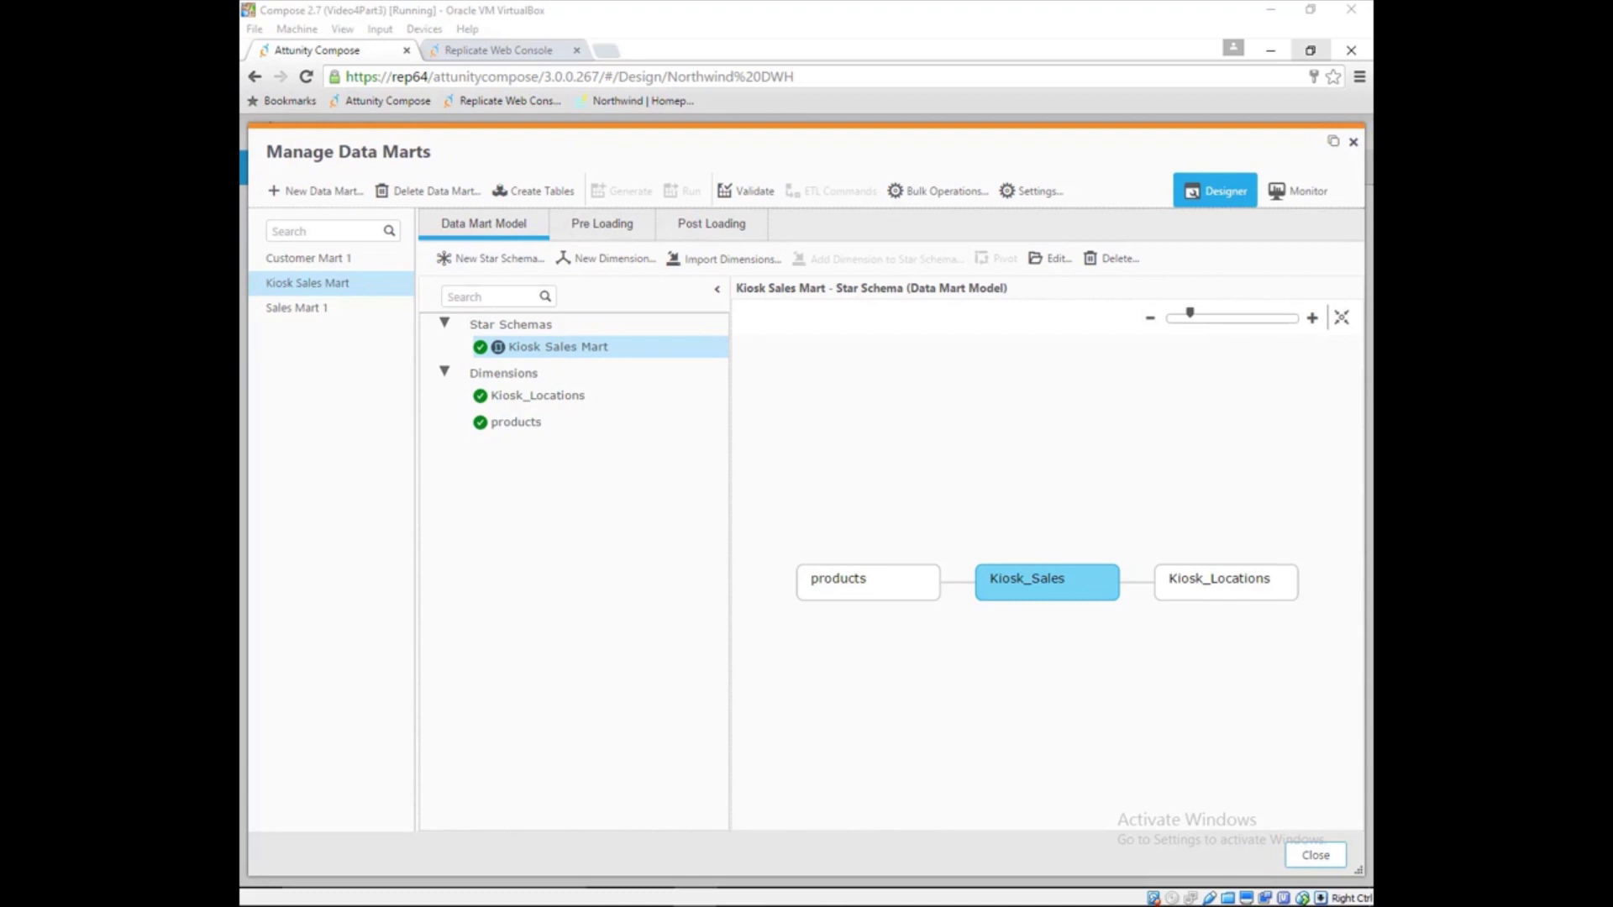
{"action": "left_click", "coordinate": [540, 193]}
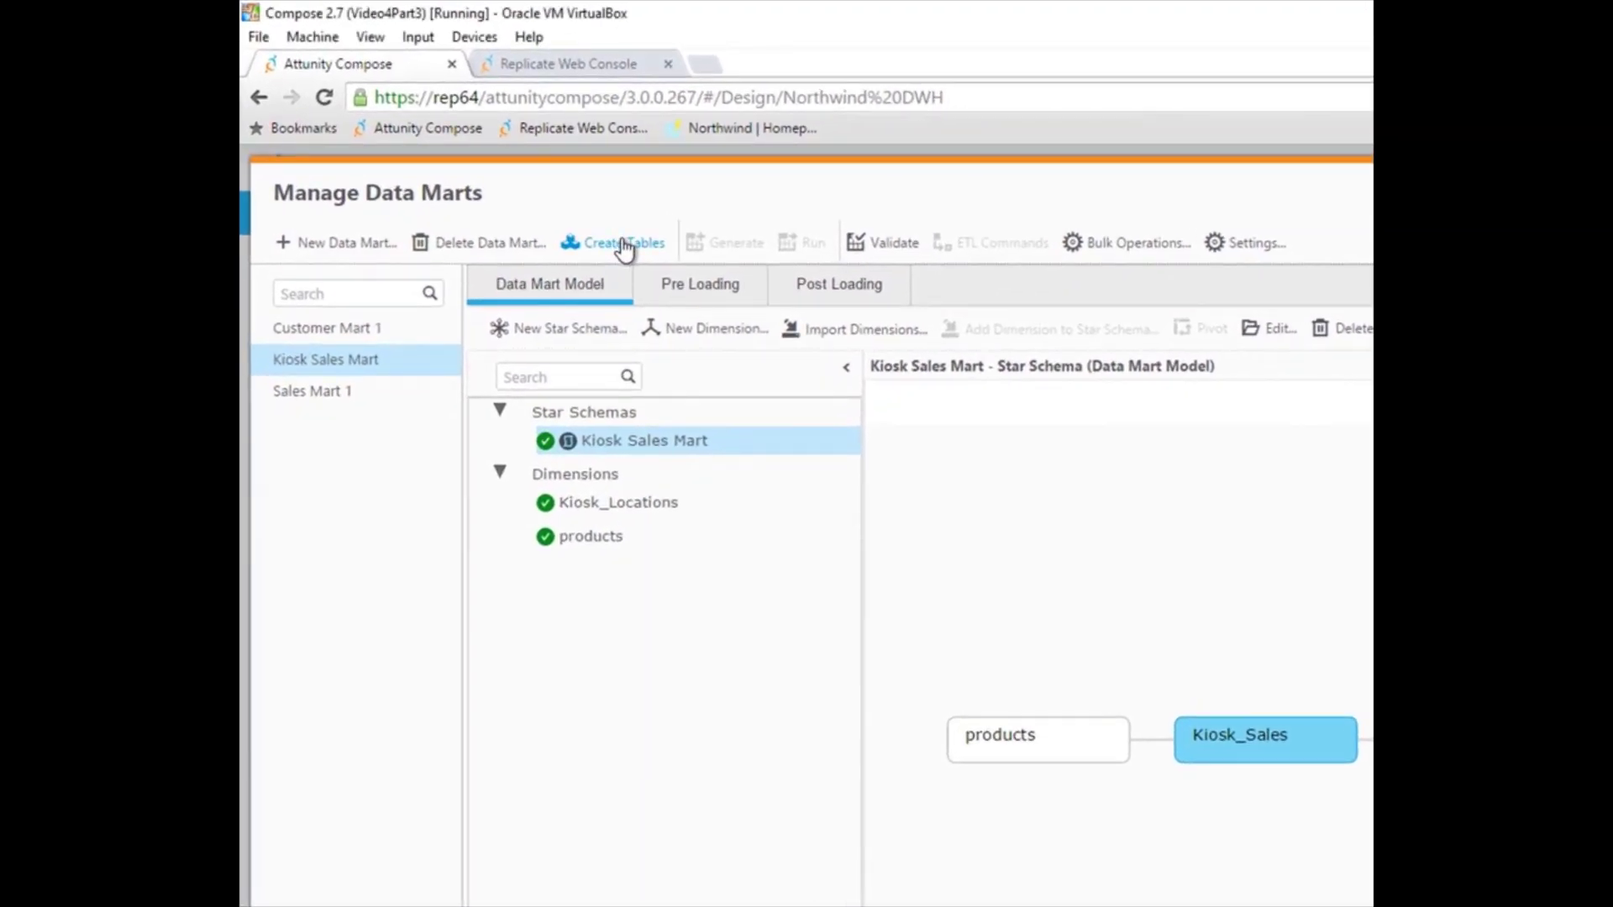
{"action": "left_click", "coordinate": [624, 243]}
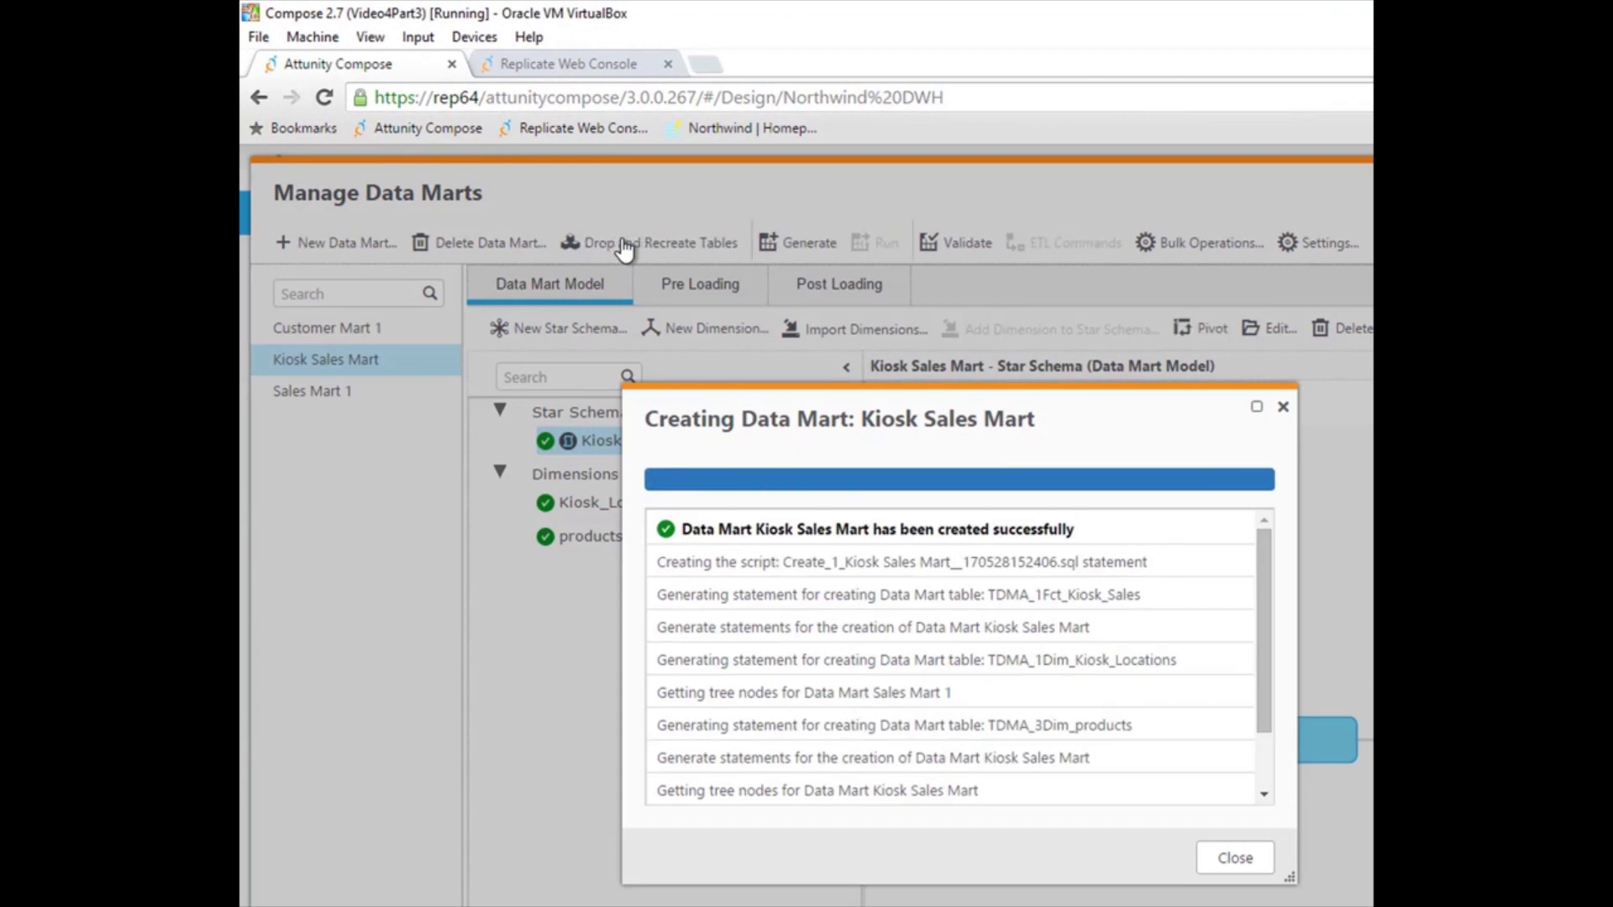
{"action": "left_click", "coordinate": [1224, 863]}
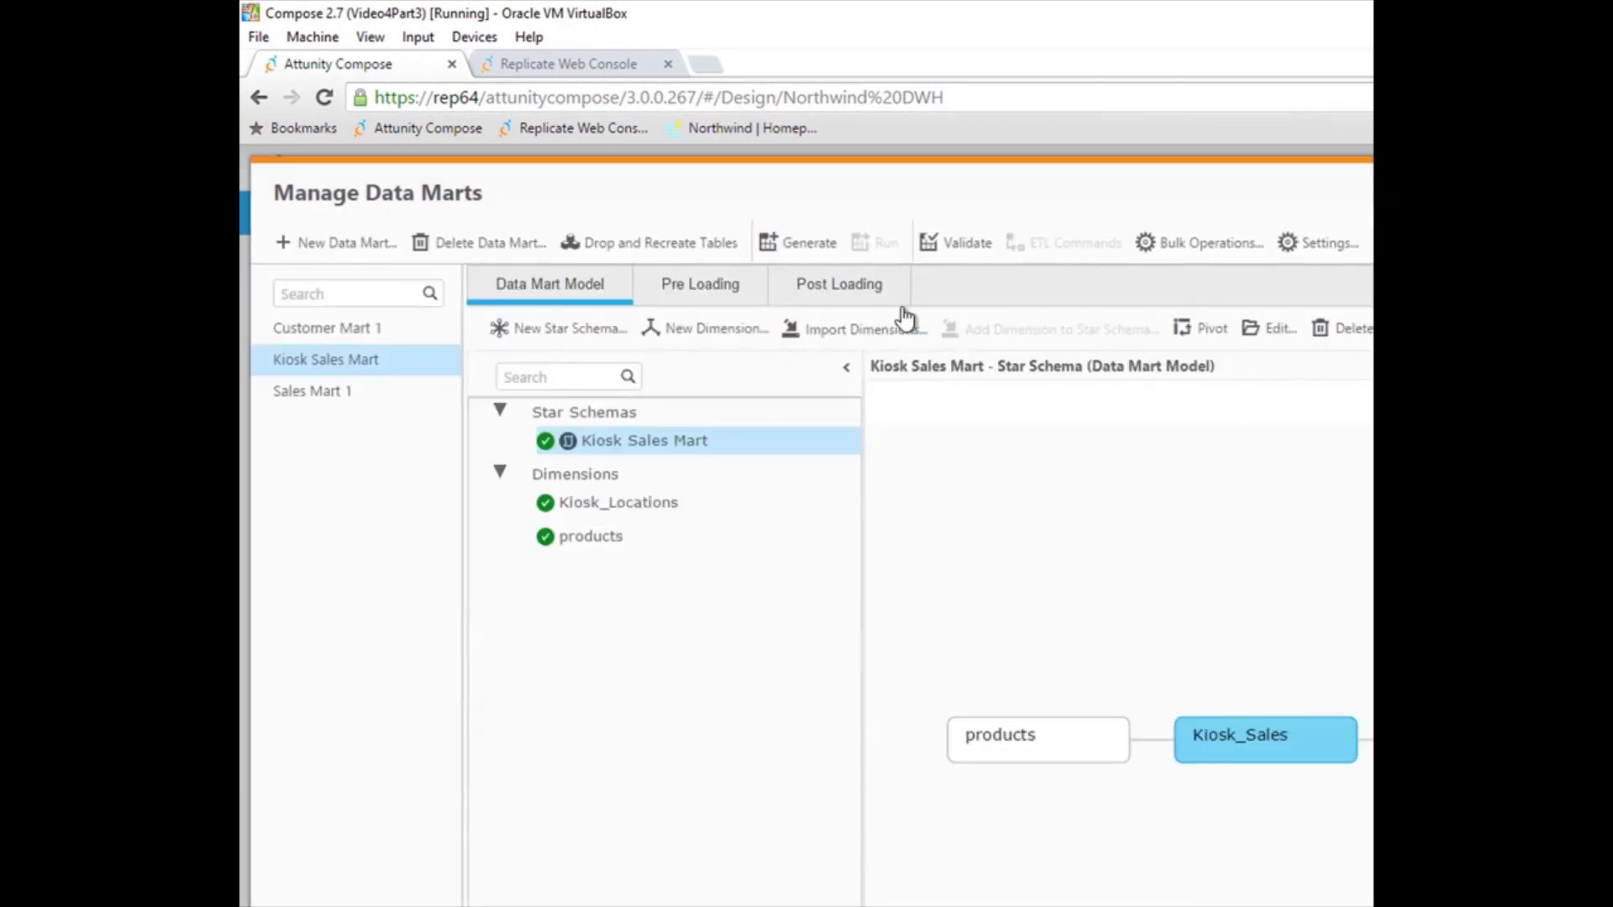
{"action": "left_click", "coordinate": [808, 249]}
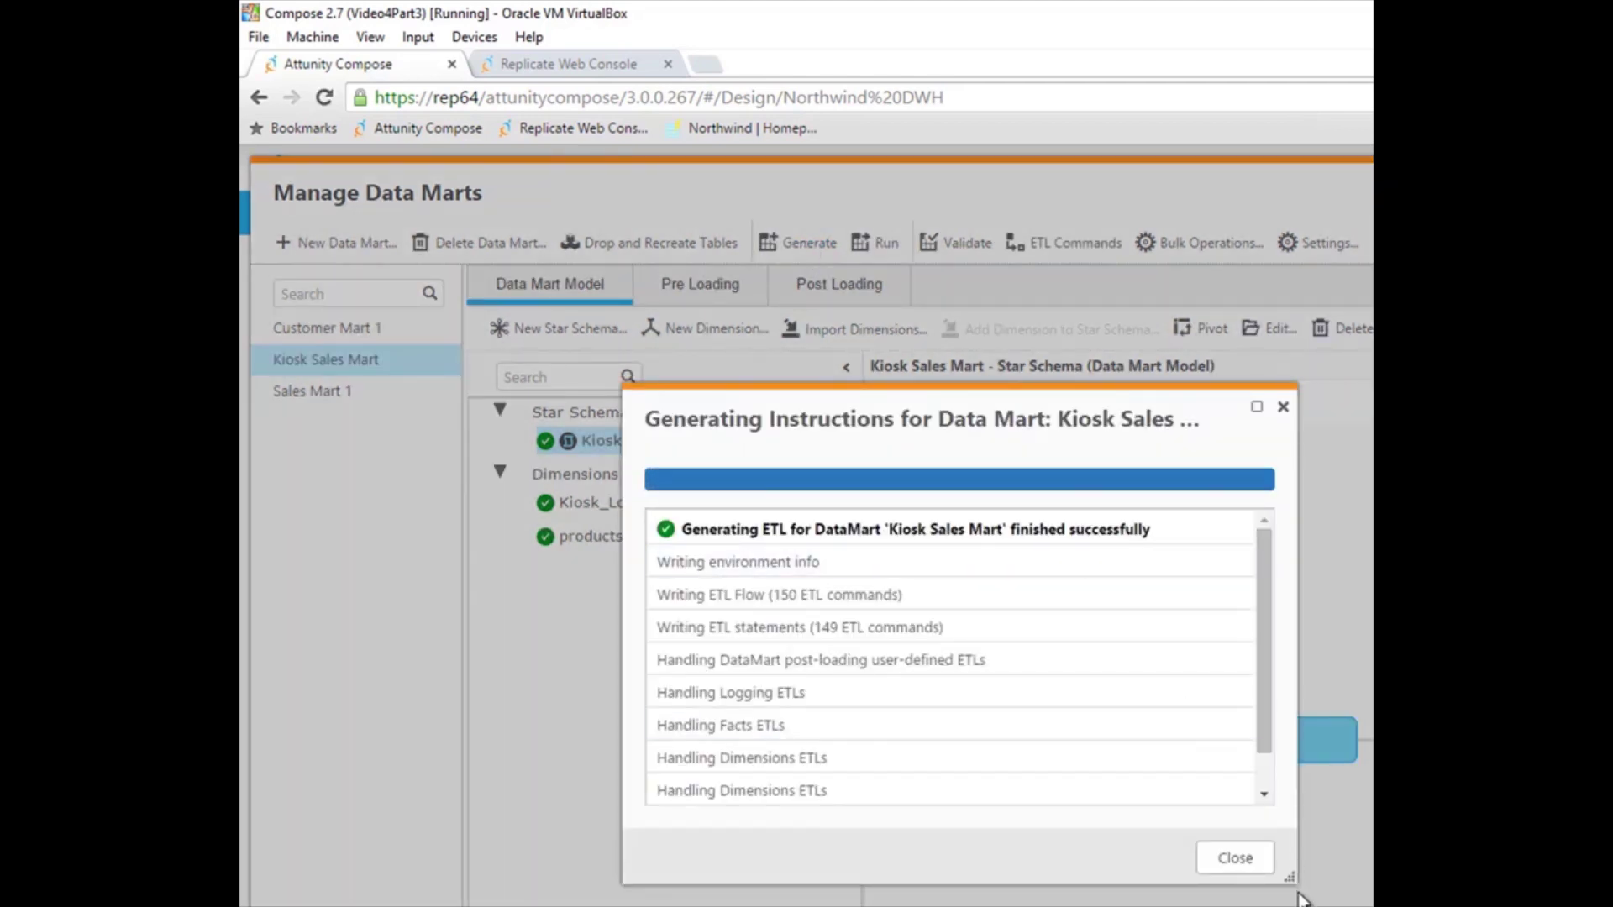
{"action": "left_click", "coordinate": [1235, 860]}
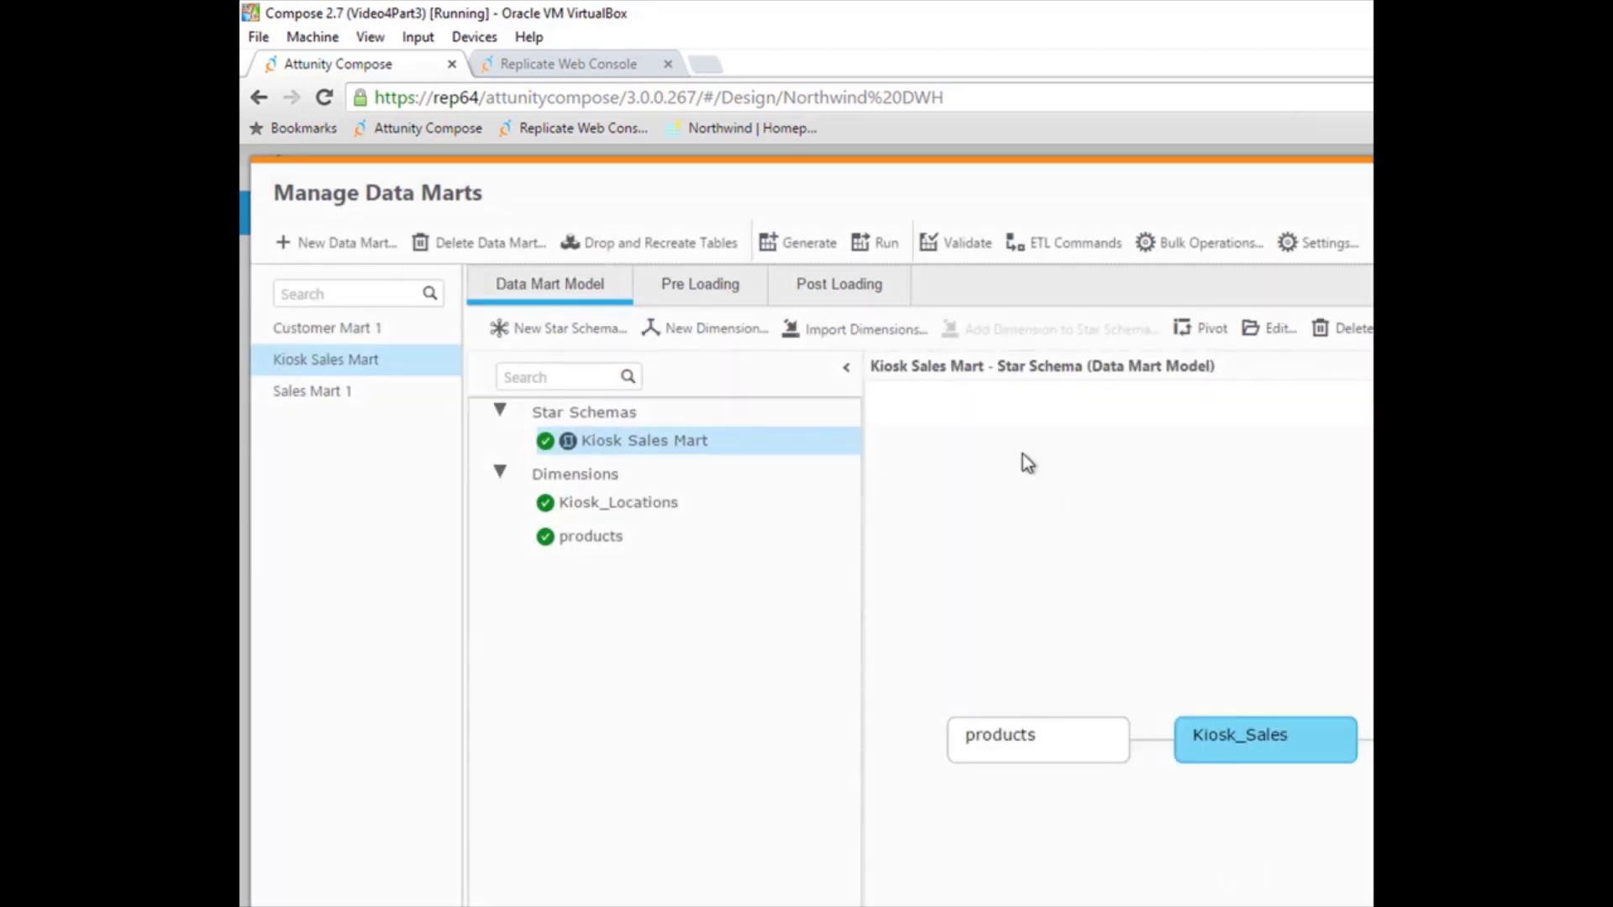
{"action": "left_click", "coordinate": [882, 251]}
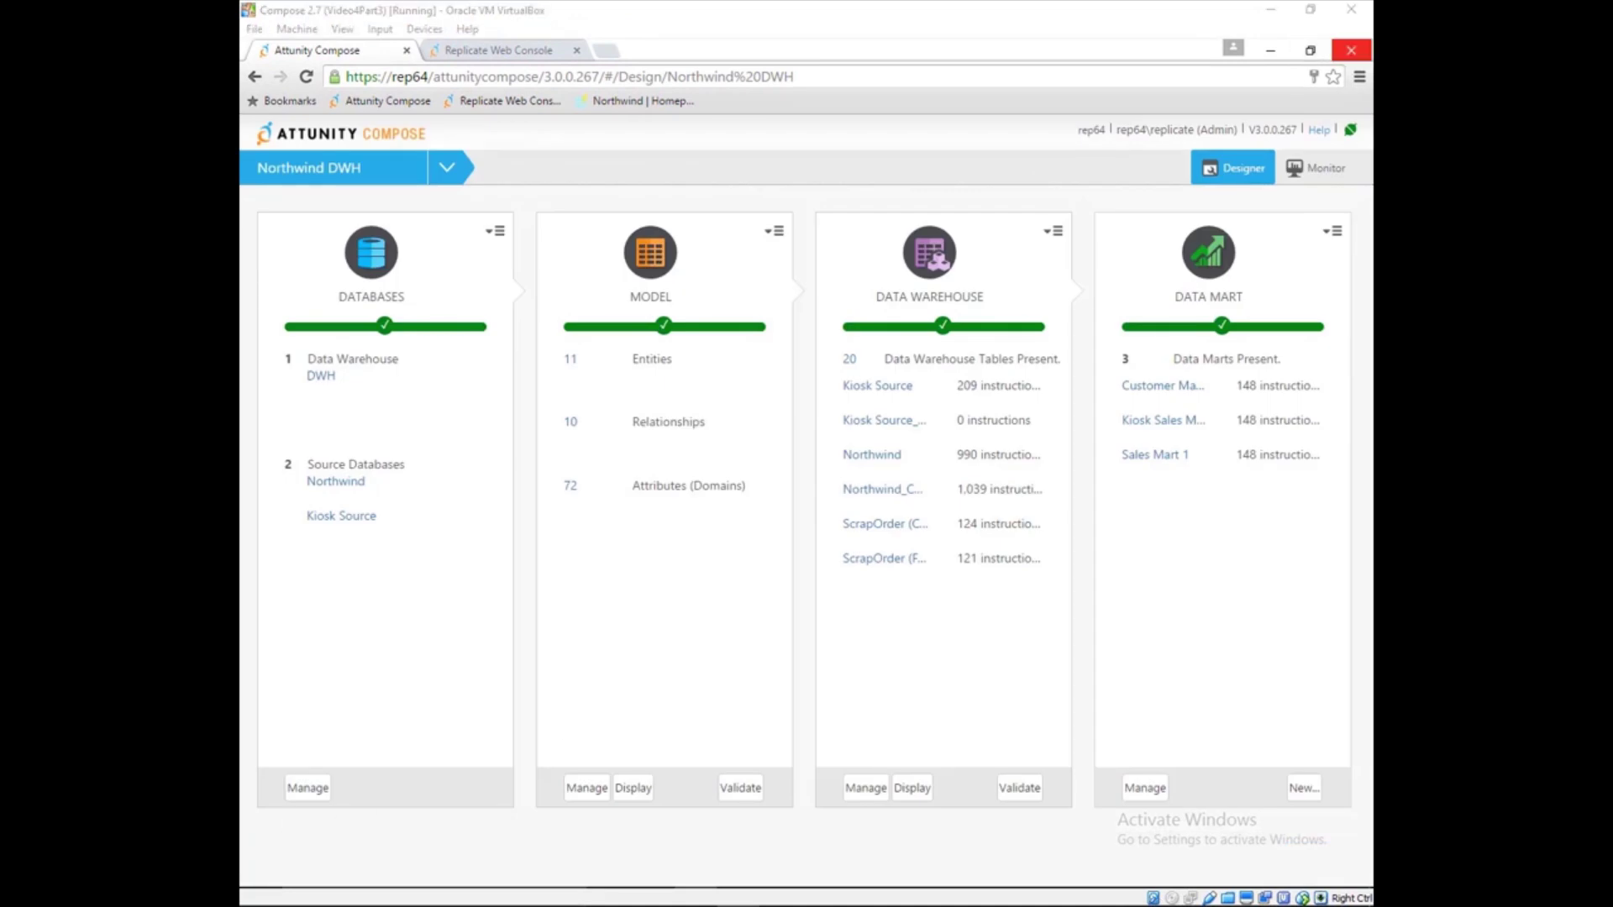
Step: Start a Kiosk Sales Mart pivot with Quantity, UnitPrice and Revenue, leaving out Kiosk_Sales_OID
{"action": "left_click", "coordinate": [1183, 426]}
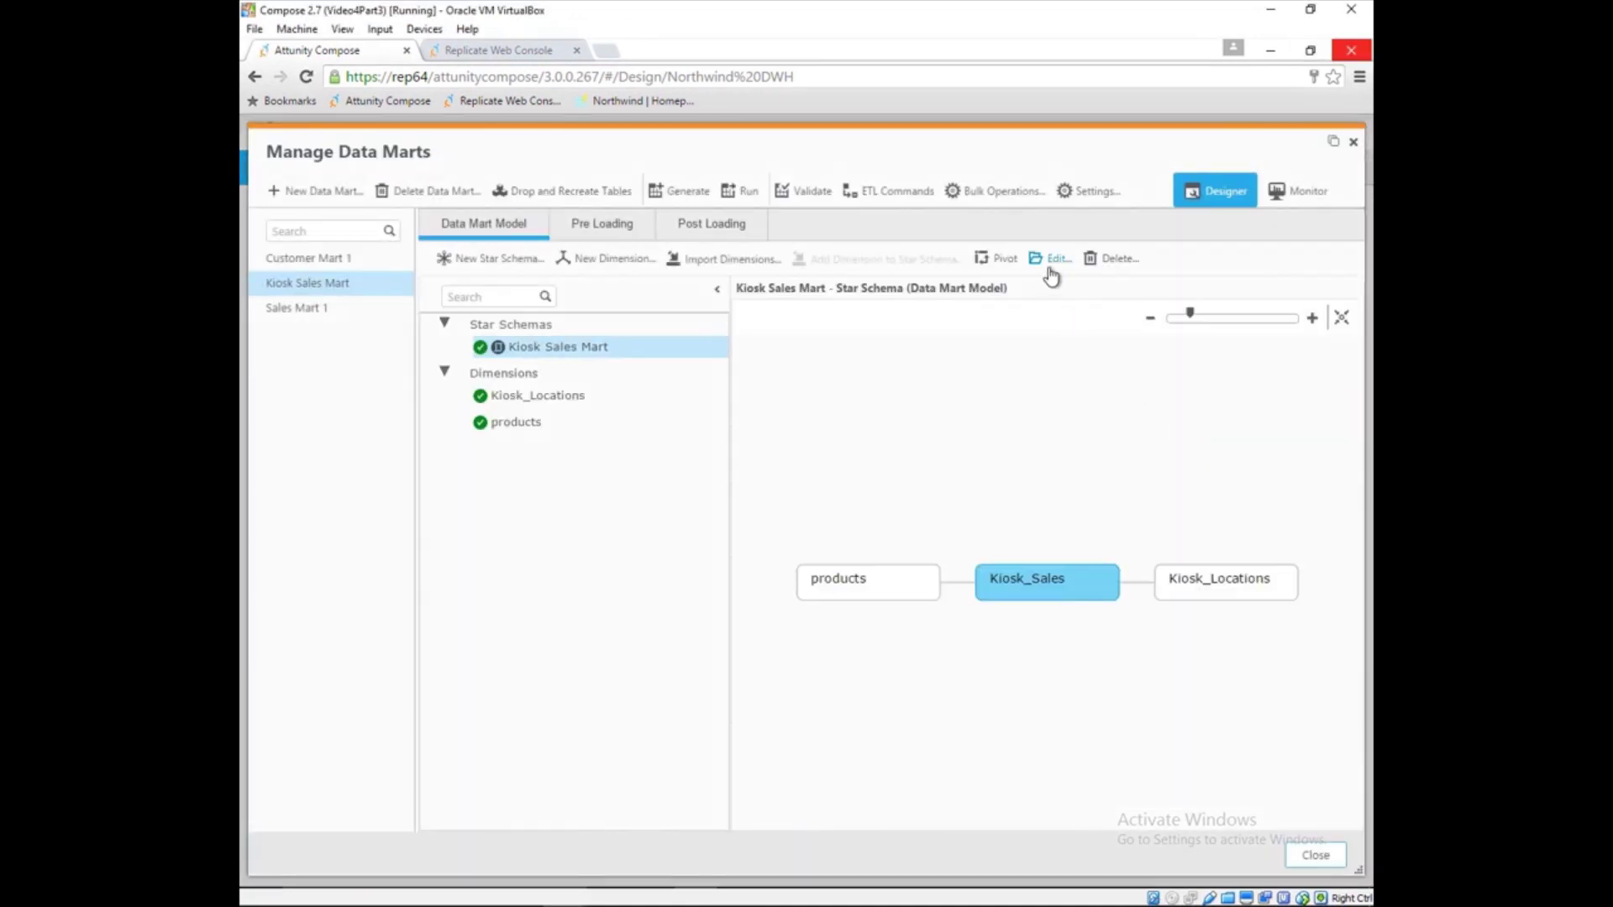
{"action": "left_click", "coordinate": [1002, 260]}
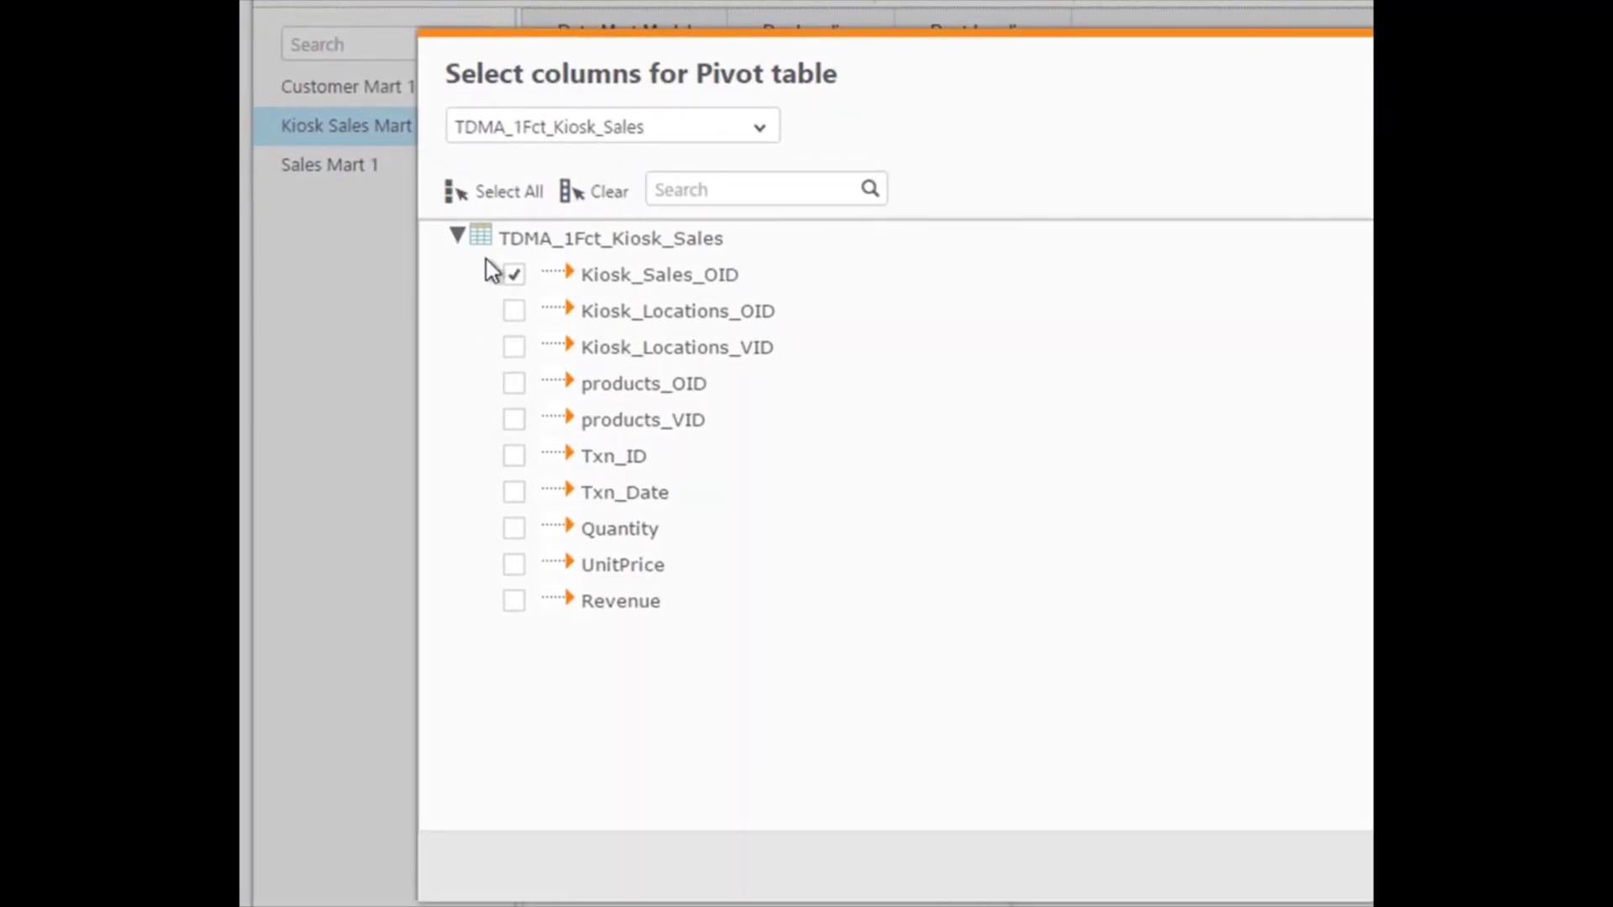
{"action": "left_click", "coordinate": [513, 276]}
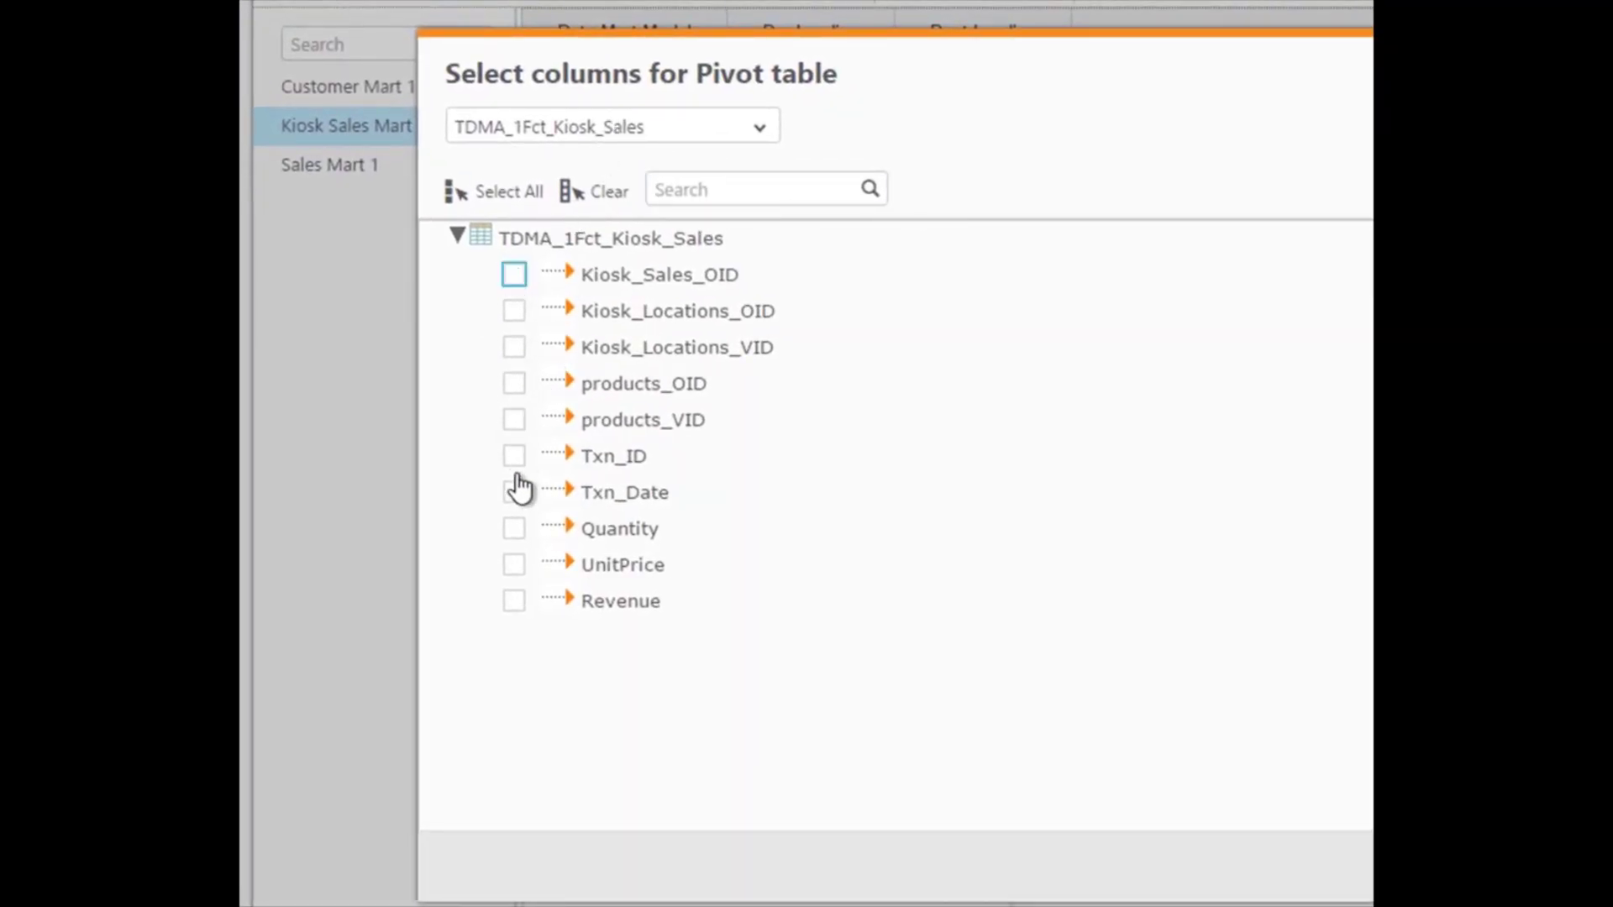
{"action": "left_click", "coordinate": [511, 529]}
{"action": "left_click", "coordinate": [514, 565]}
{"action": "left_click", "coordinate": [514, 601]}
Step: Include ZipCode and Kiosk_ID from Kiosk_Locations, leaving out Kiosk_Locations_VID
{"action": "left_click", "coordinate": [686, 123]}
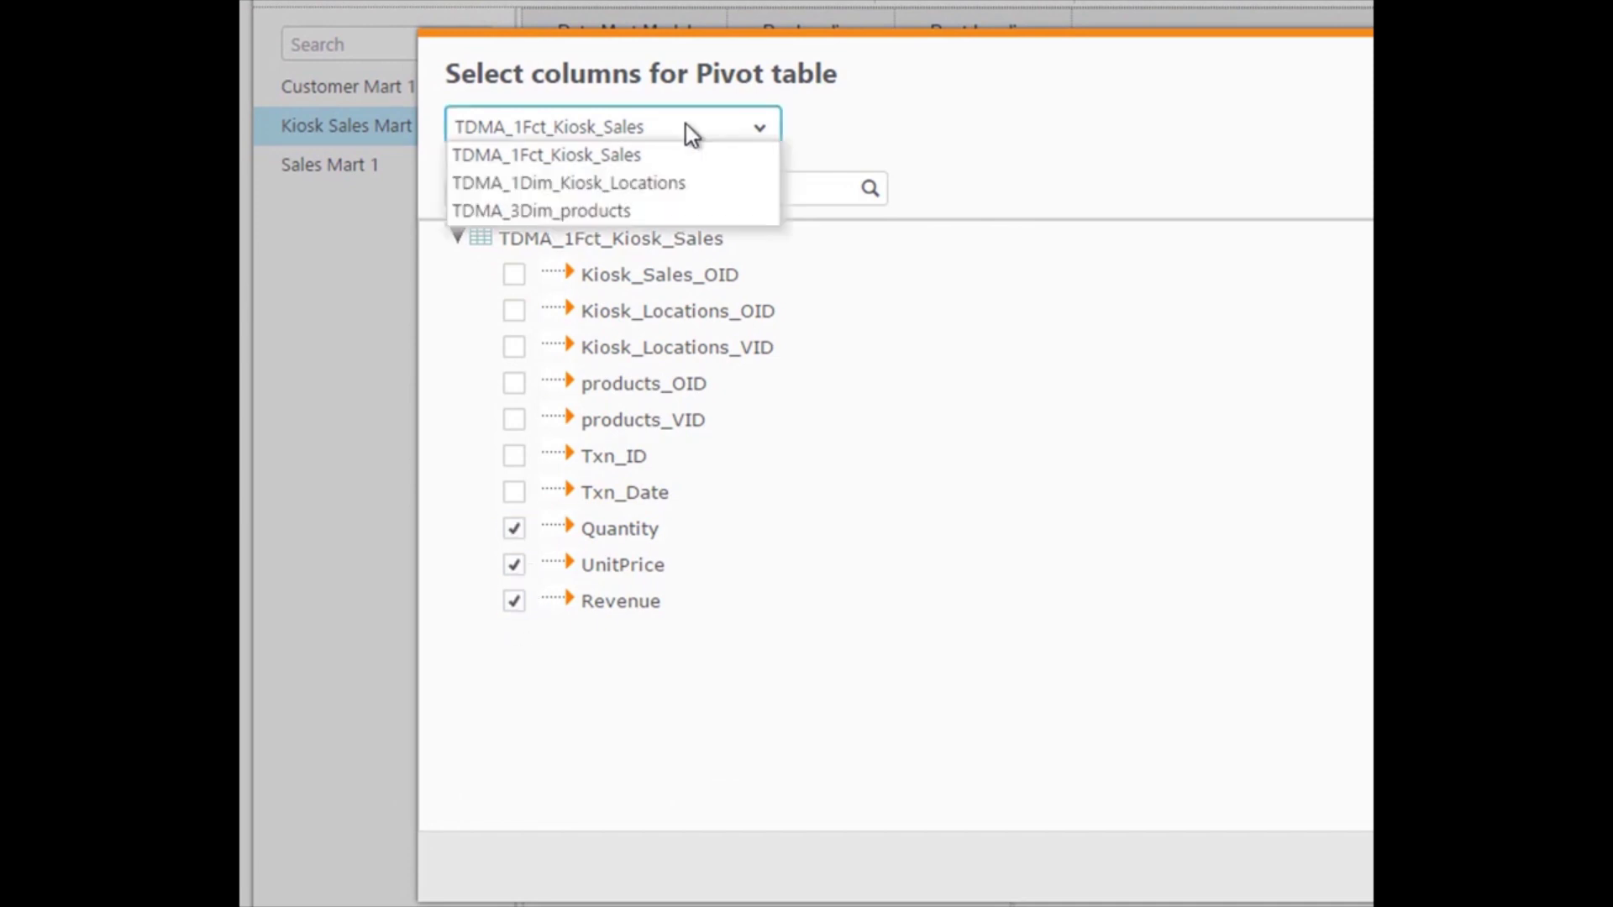
{"action": "left_click", "coordinate": [684, 183]}
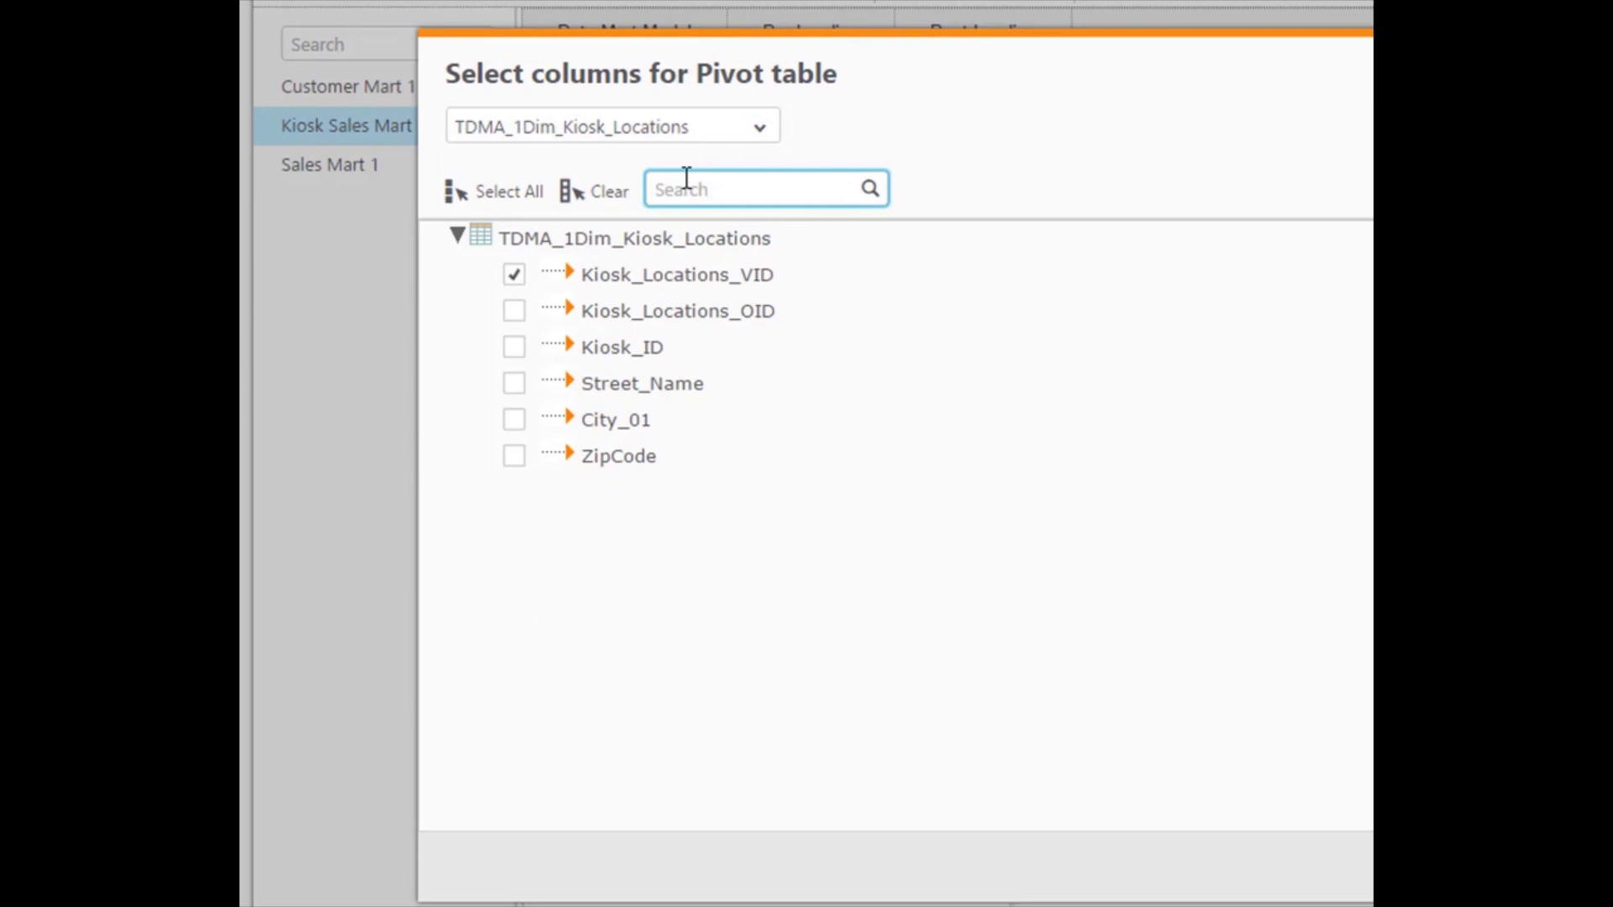
{"action": "left_click", "coordinate": [518, 276]}
{"action": "left_click", "coordinate": [520, 469]}
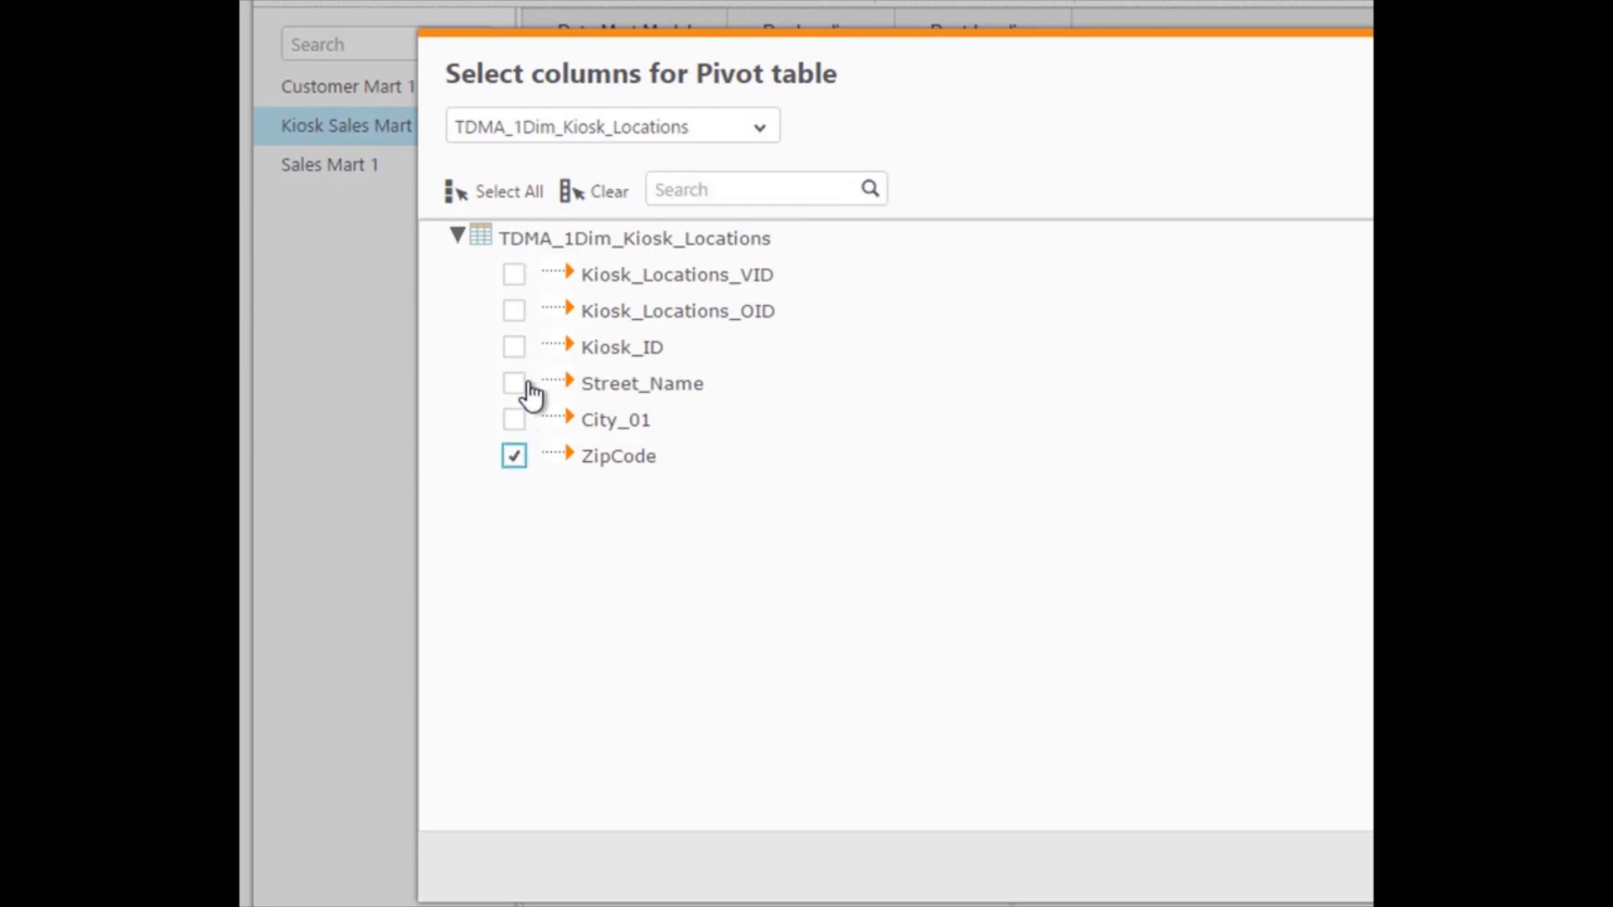
{"action": "left_click", "coordinate": [519, 347]}
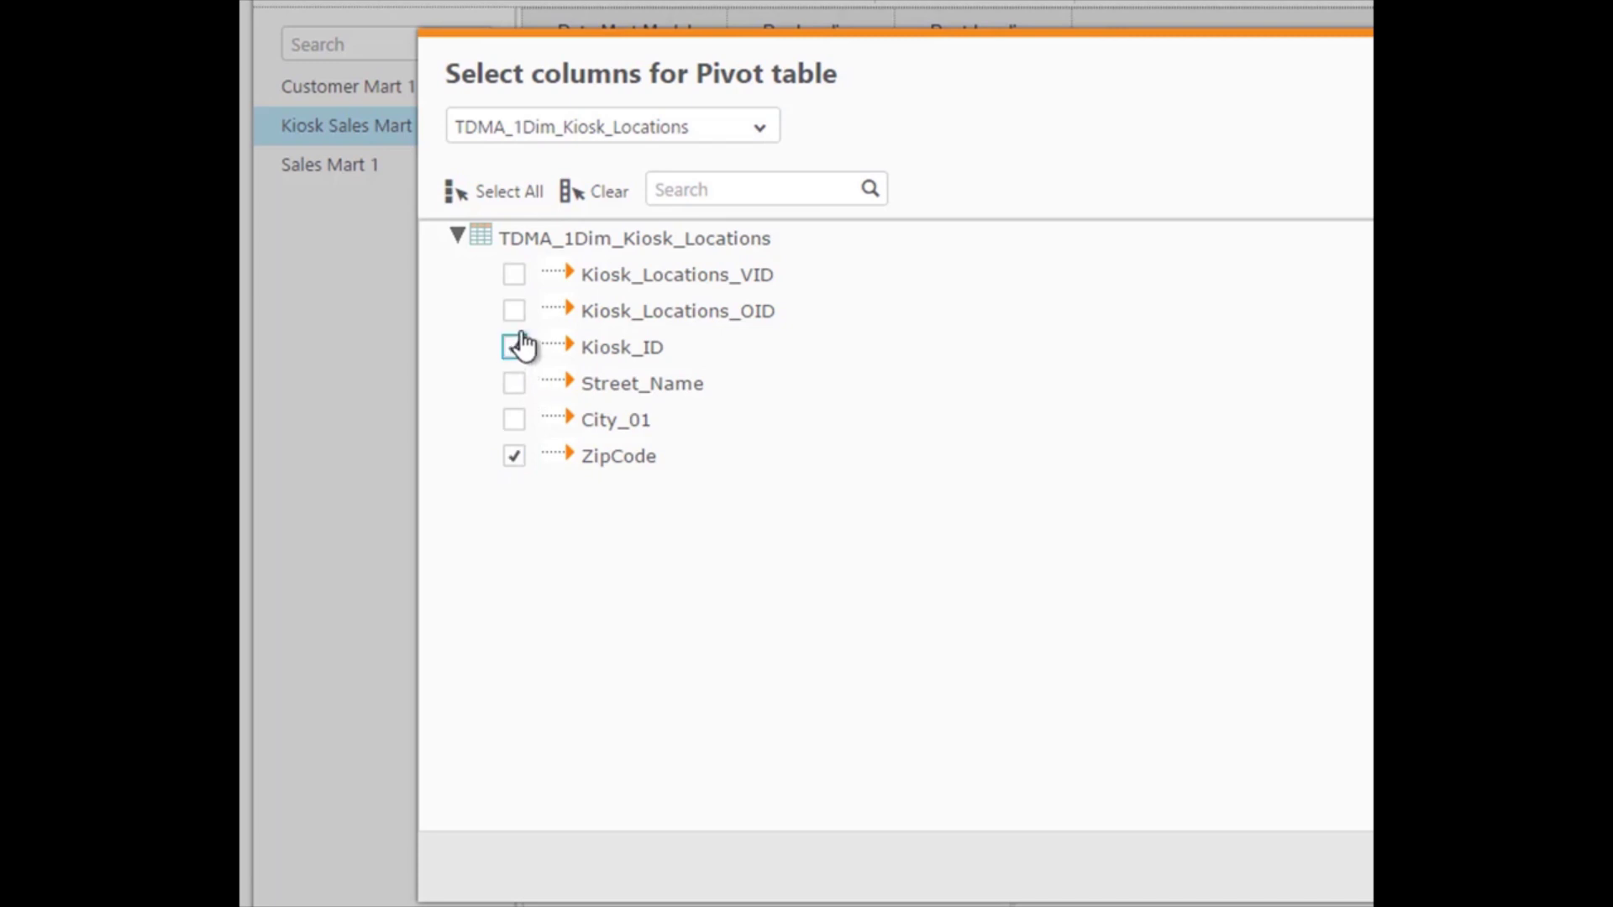
Step: Add CategoryName and ProductName from products and open the 419-row pivot
{"action": "left_click", "coordinate": [663, 127]}
{"action": "left_click", "coordinate": [626, 212]}
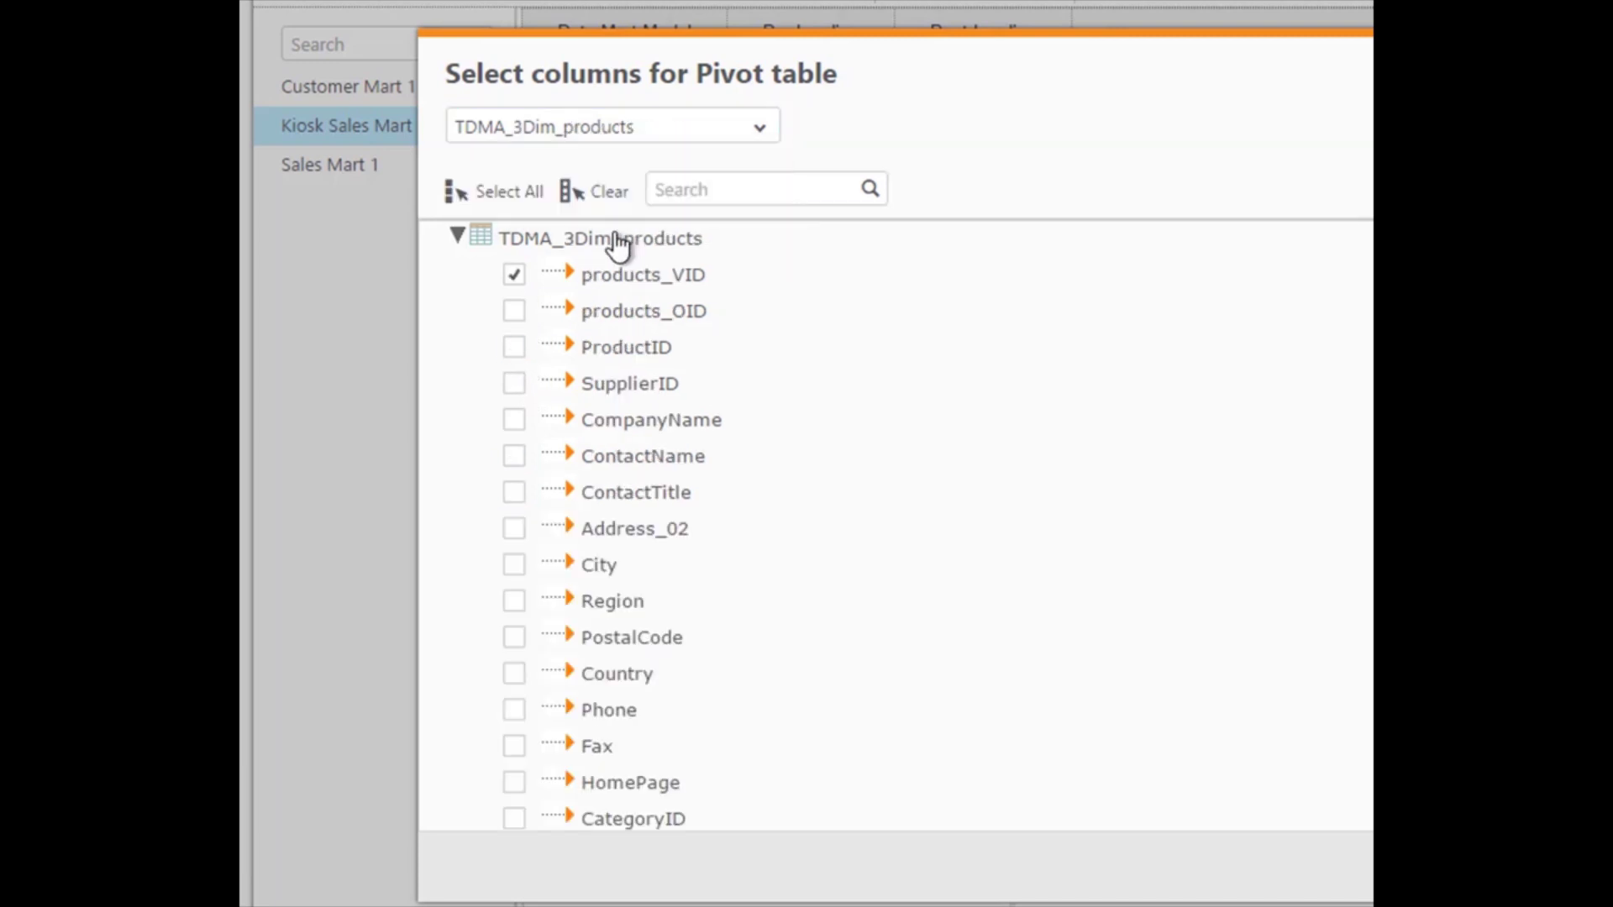
{"action": "scroll", "coordinate": [515, 691], "scroll_direction": "down", "scroll_amount": 5}
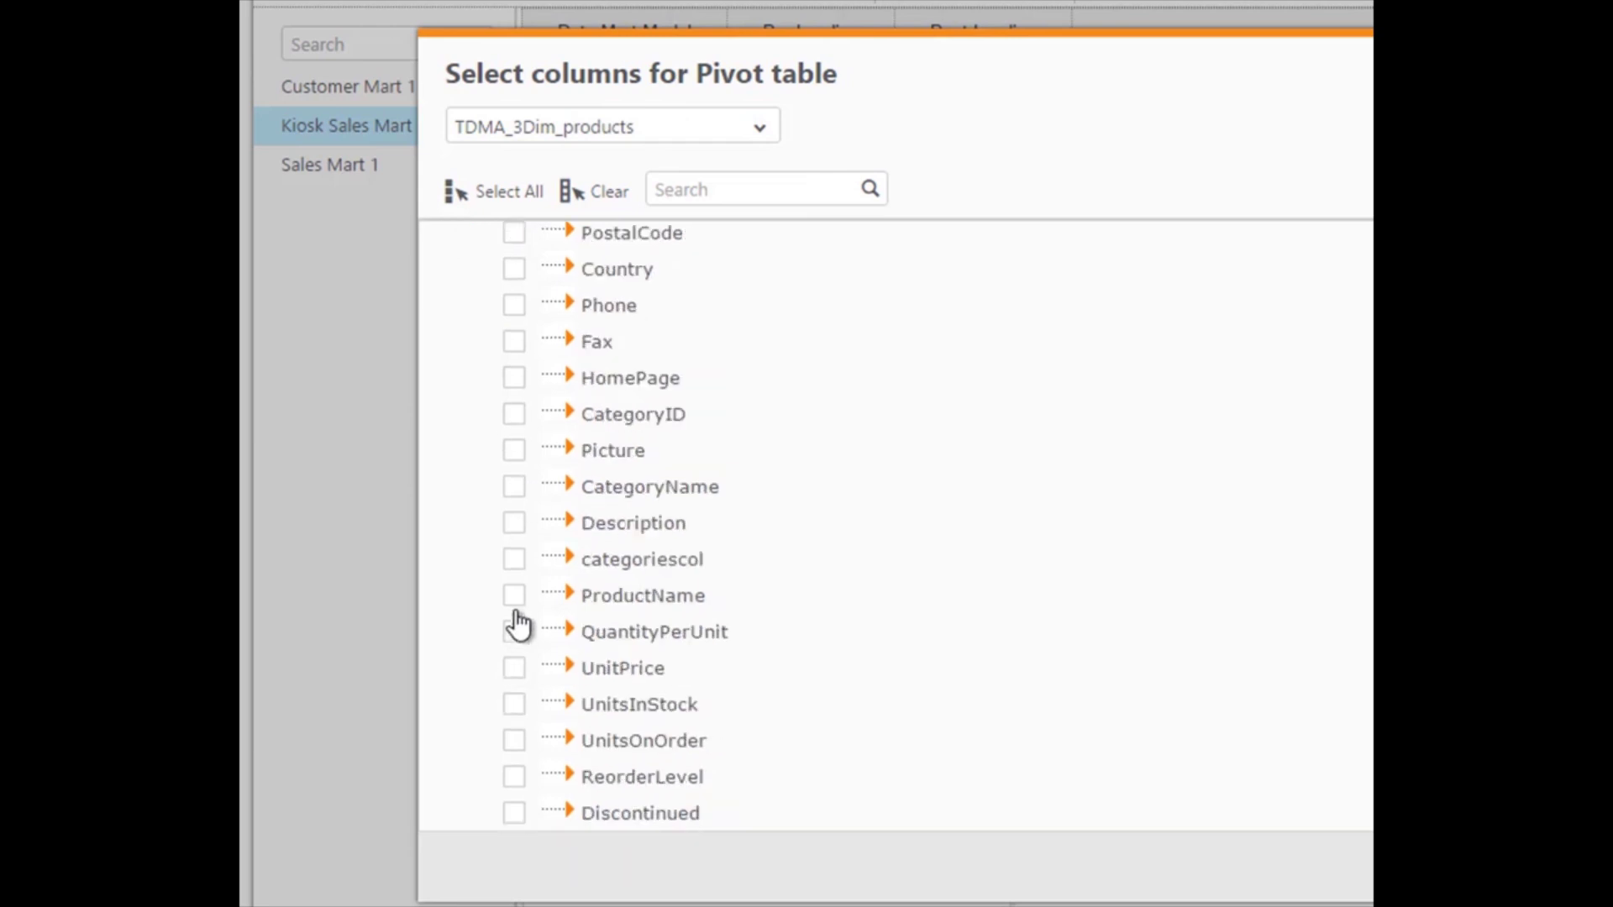
{"action": "left_click", "coordinate": [514, 488]}
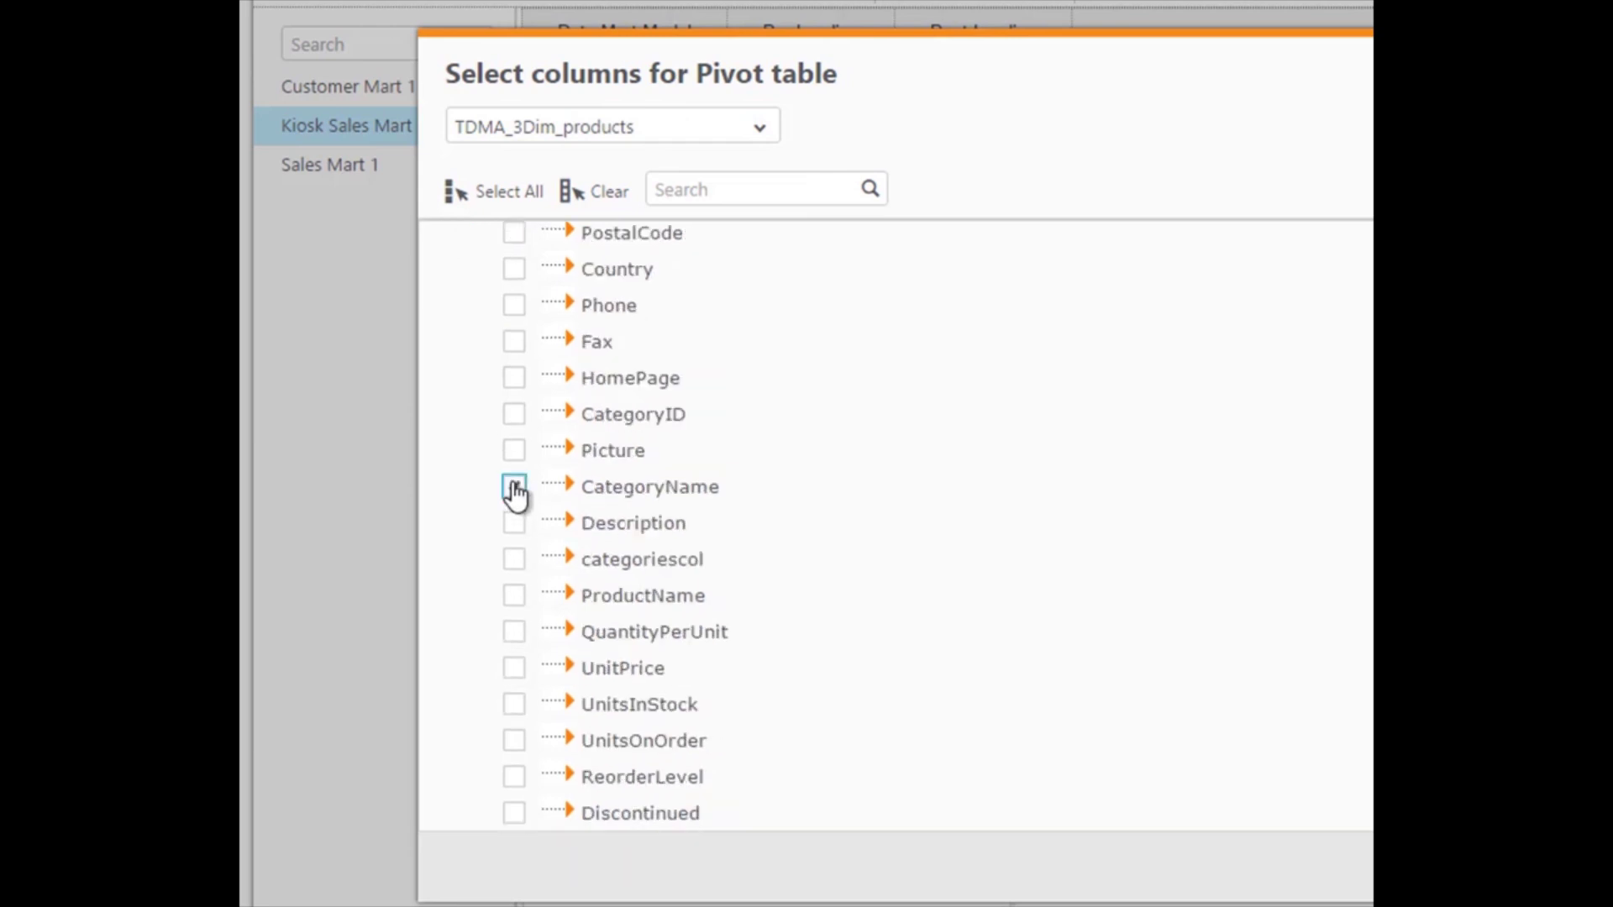
{"action": "left_click", "coordinate": [514, 595]}
{"action": "left_click", "coordinate": [1305, 792]}
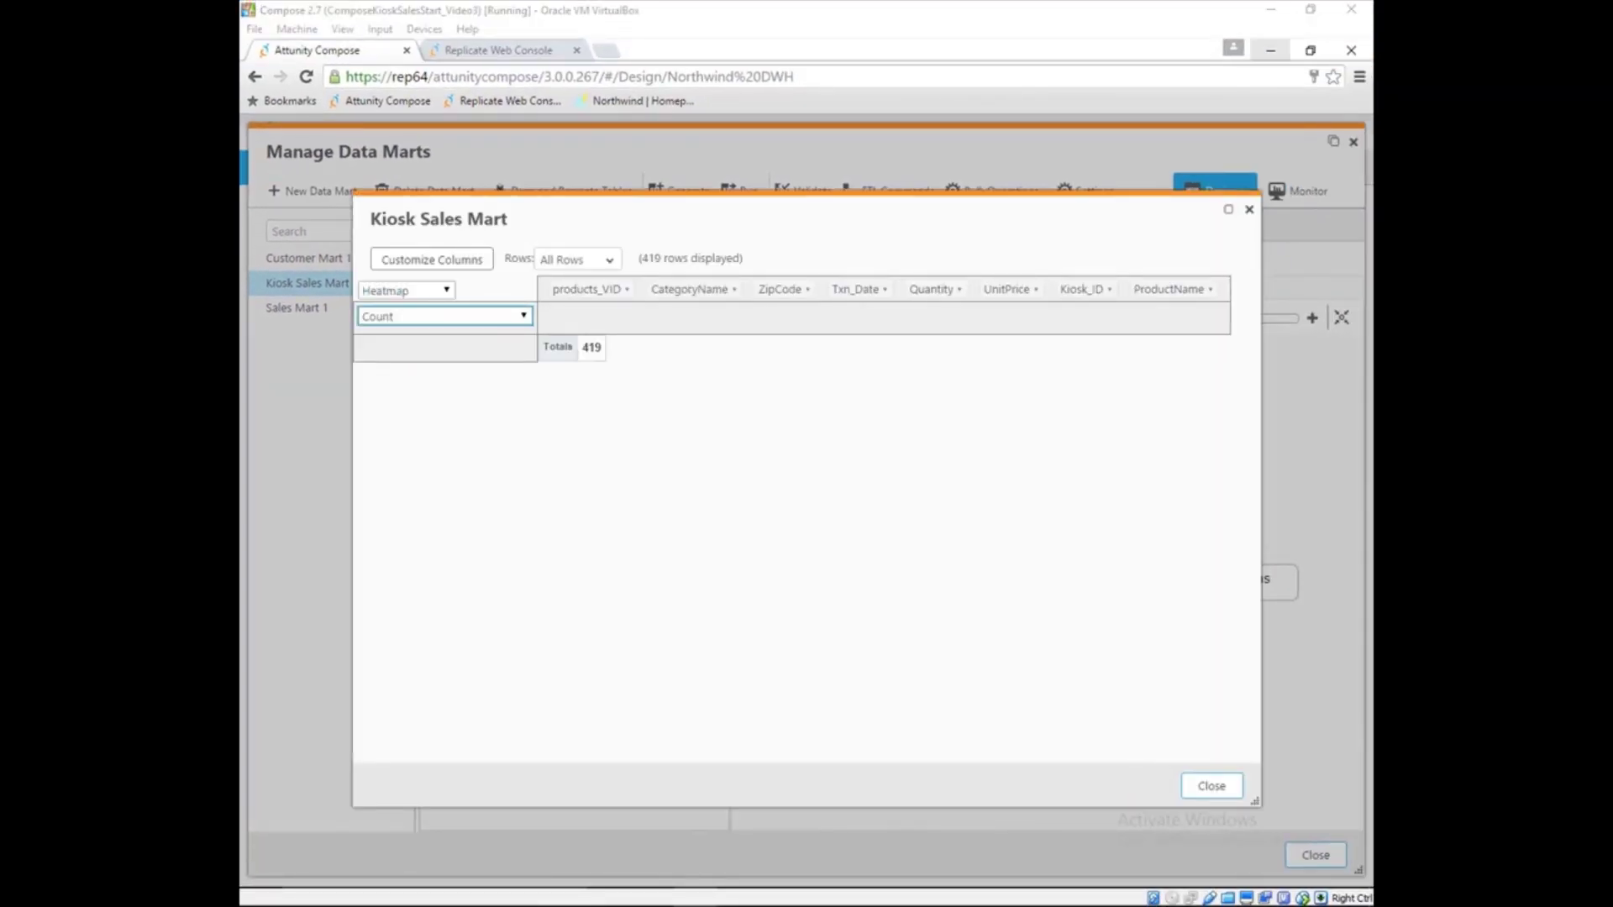
Step: Arrange the heatmap as Average of UnitPrice, CategoryName then ProductName rows, ZipCode columns
{"action": "left_click_drag", "start_coordinate": [685, 289], "coordinate": [503, 316]}
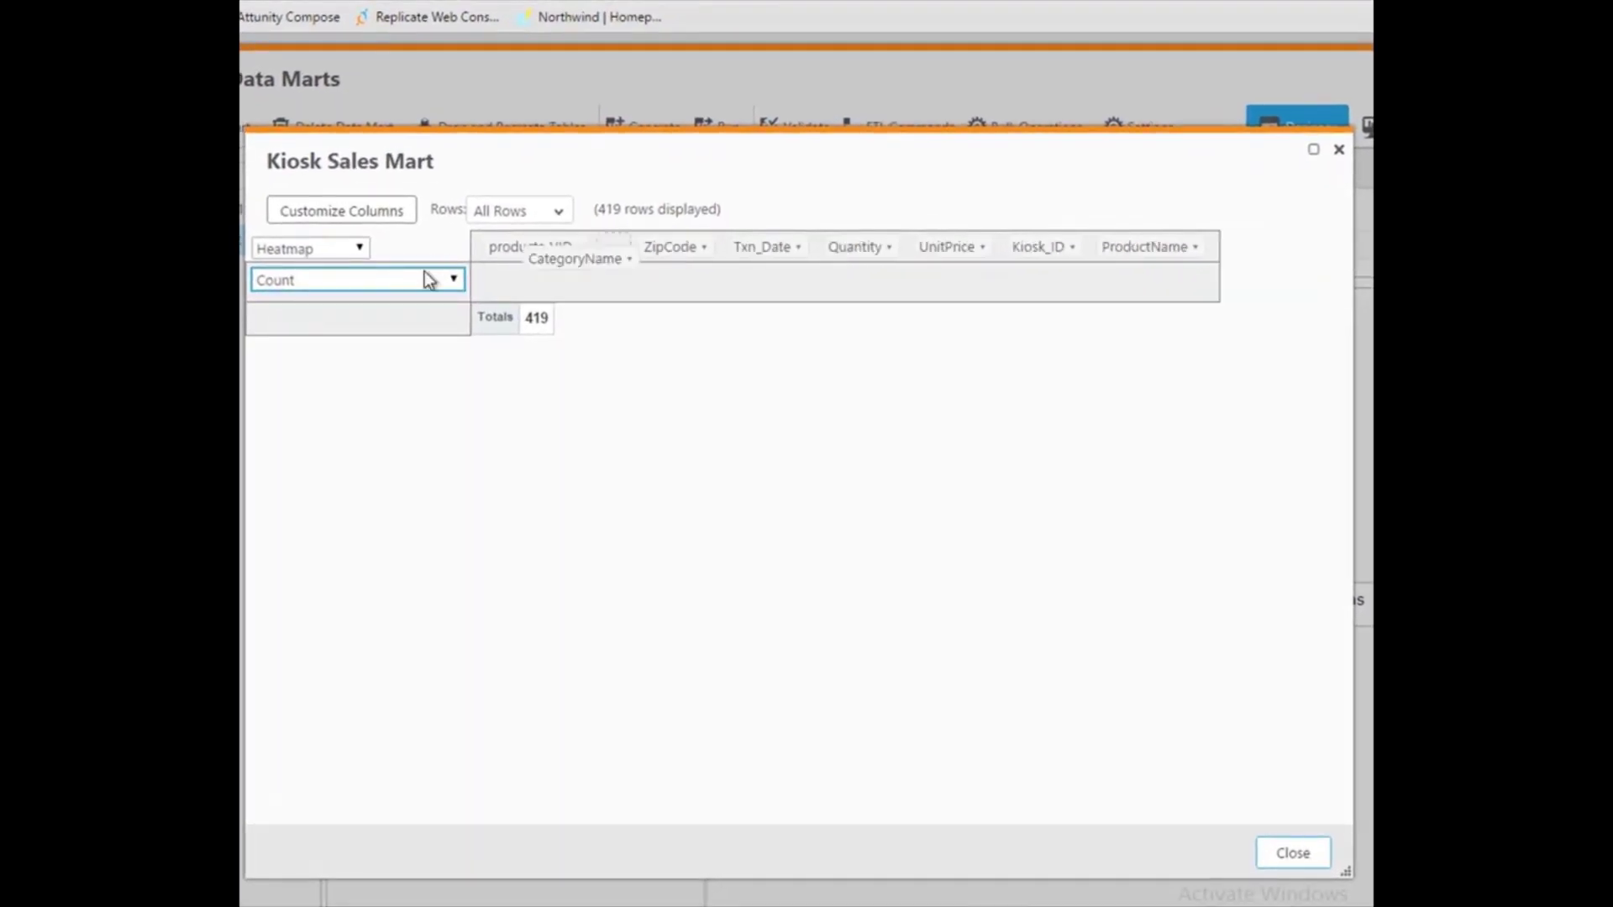
{"action": "left_click_drag", "start_coordinate": [429, 279], "coordinate": [370, 312]}
{"action": "left_click_drag", "start_coordinate": [641, 248], "coordinate": [590, 283]}
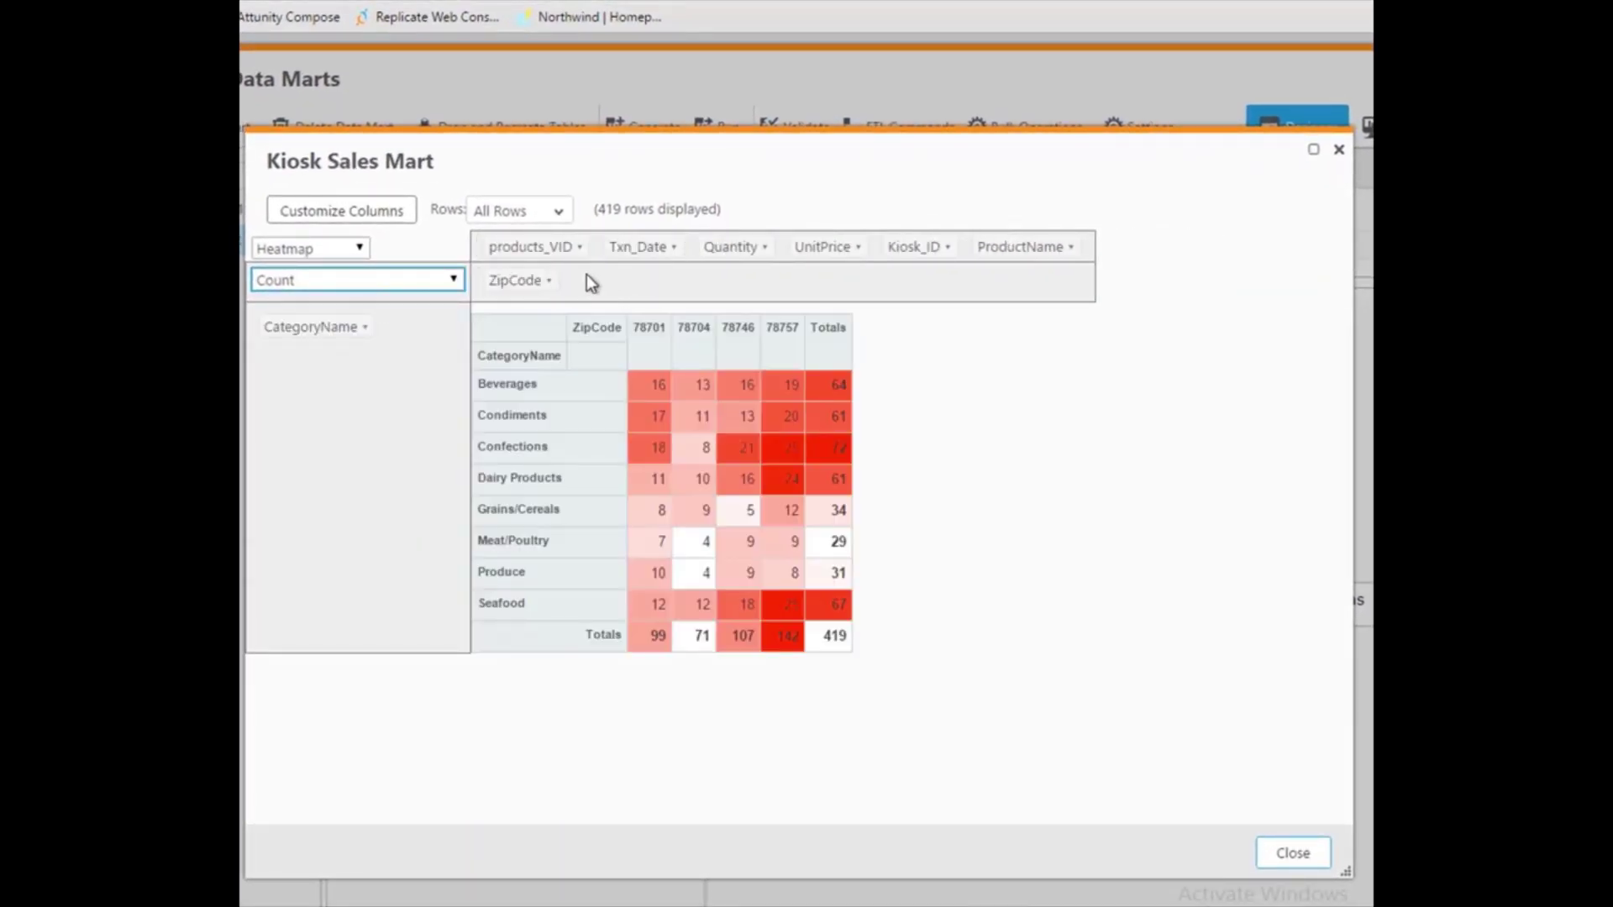
{"action": "left_click", "coordinate": [451, 285]}
{"action": "left_click", "coordinate": [375, 398]}
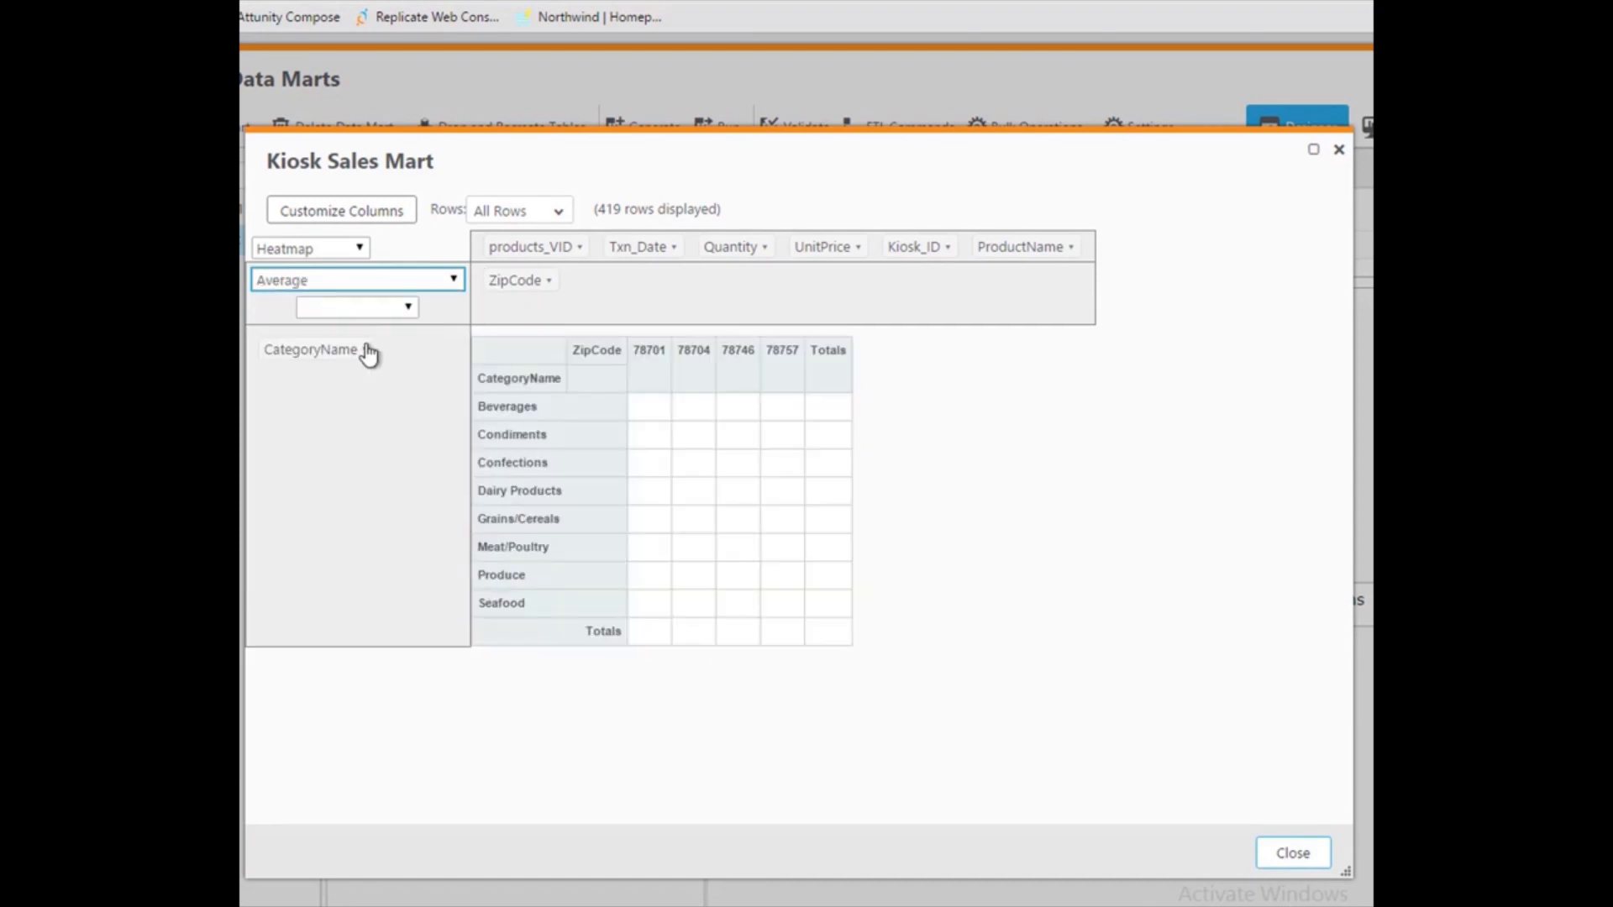
{"action": "left_click", "coordinate": [375, 309]}
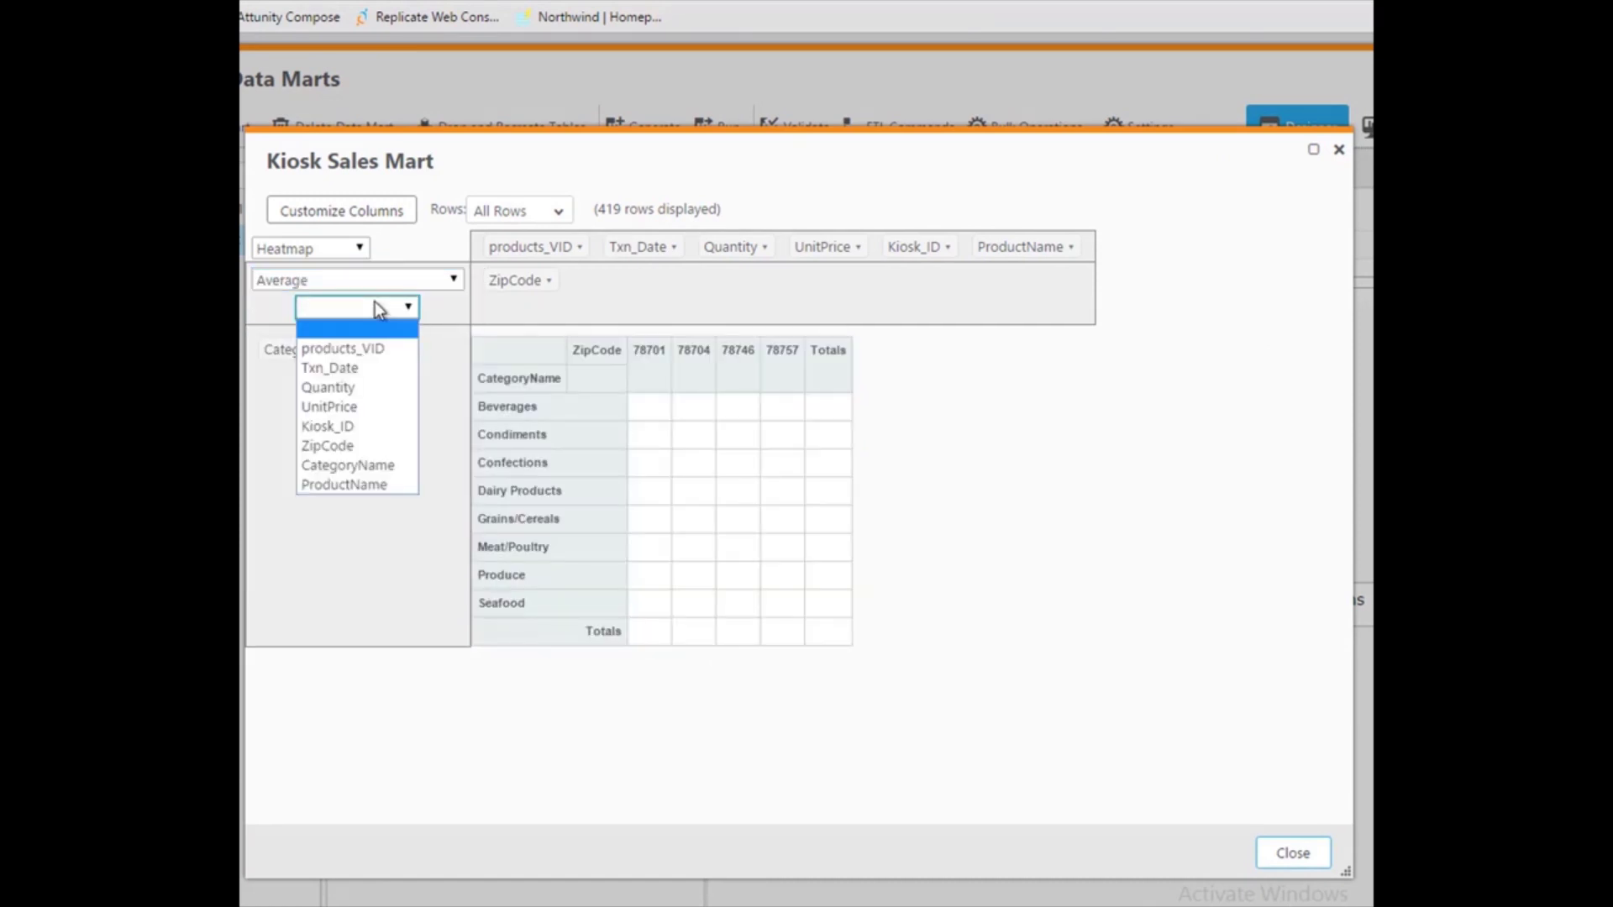
{"action": "left_click", "coordinate": [358, 407]}
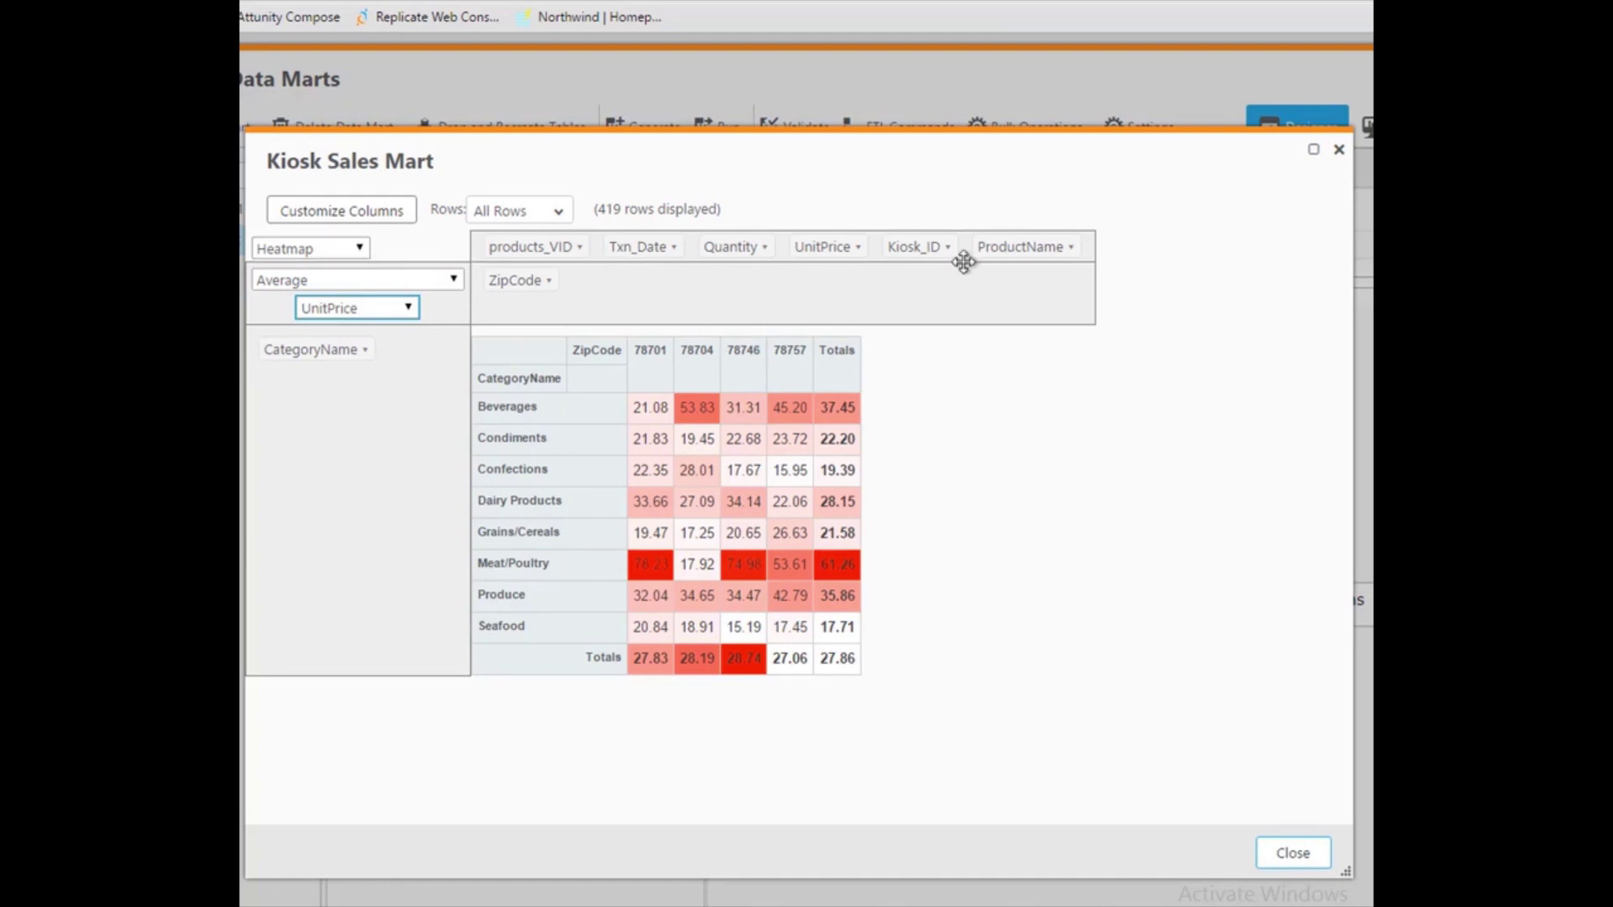
{"action": "left_click_drag", "start_coordinate": [1004, 248], "coordinate": [388, 386]}
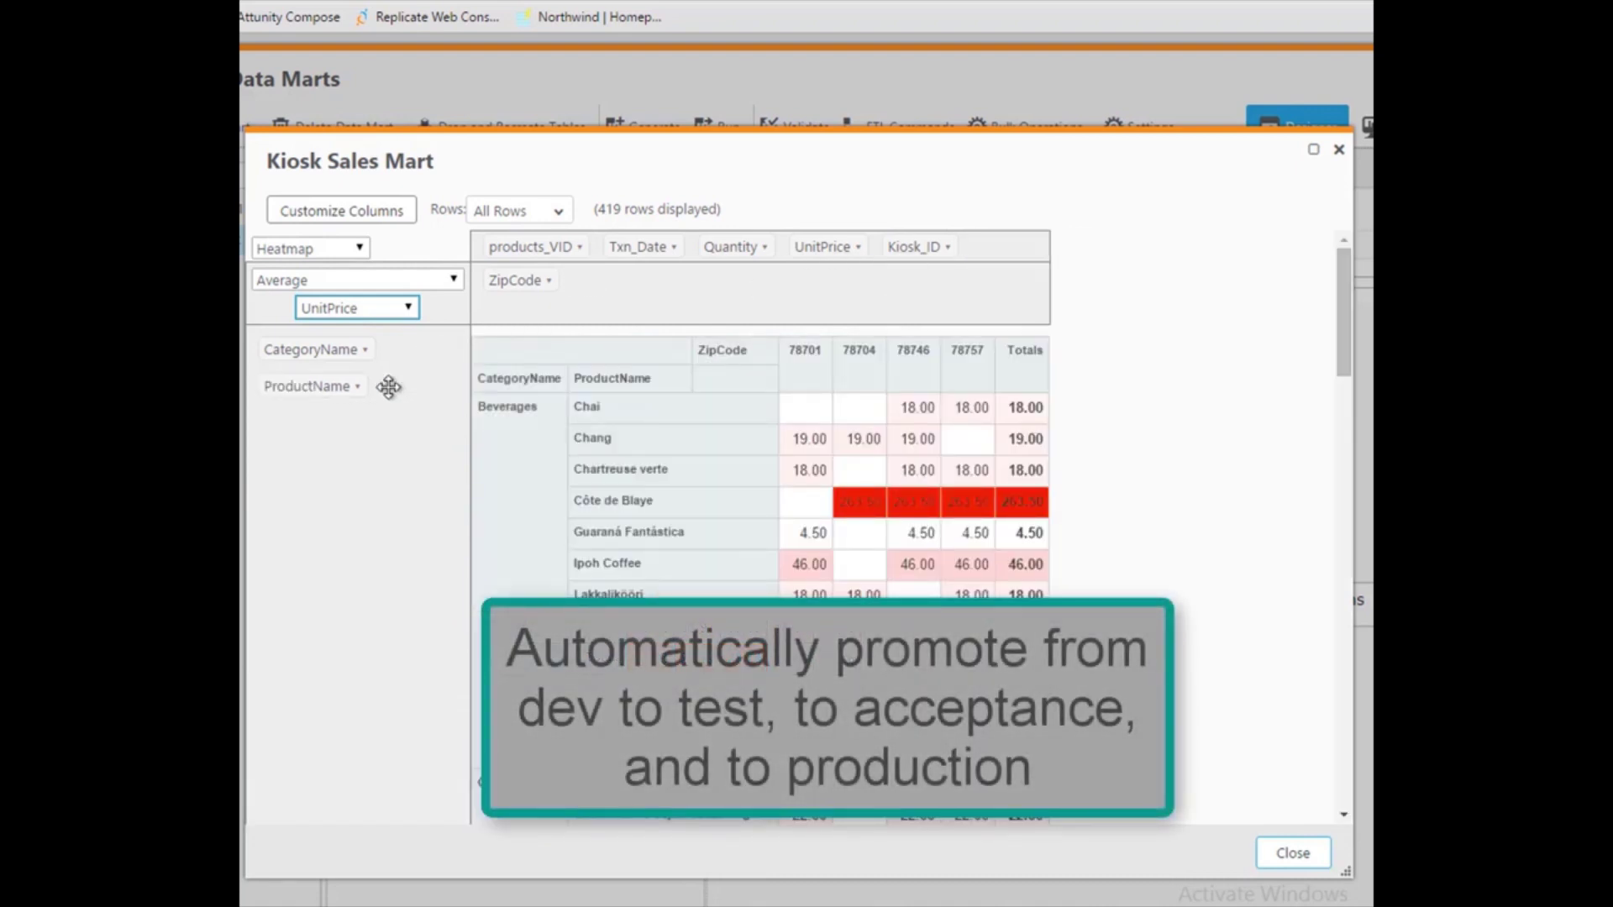